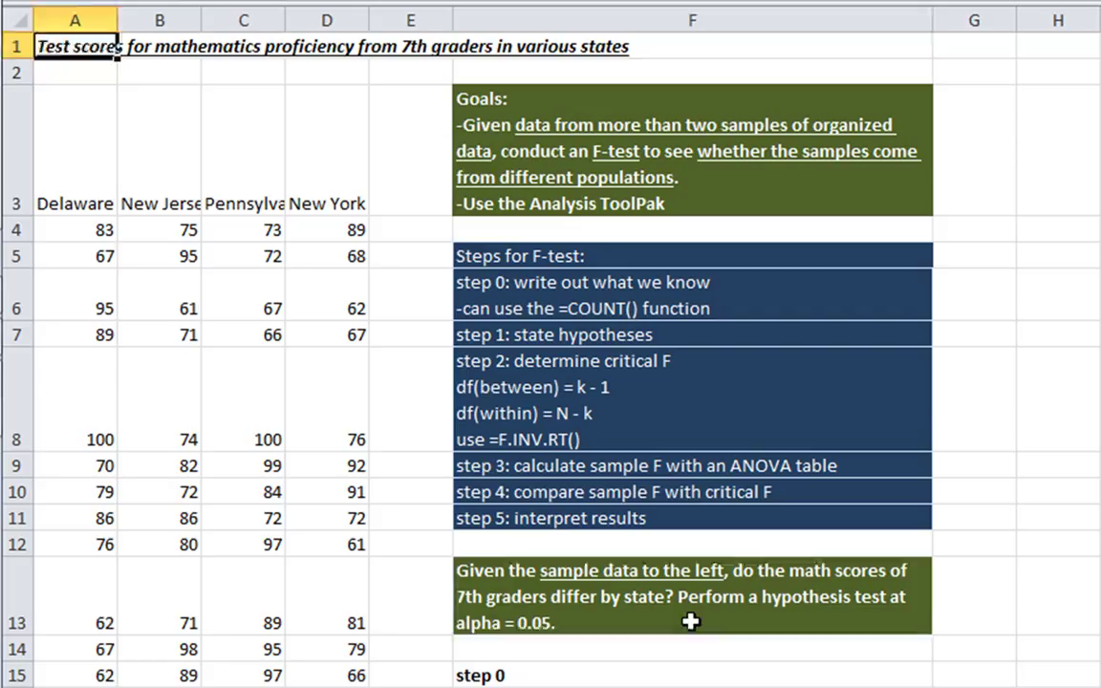
# Step: Review the hypothesis-test question and the Delaware, New Jersey, Pennsylvania and New York score columns
pyautogui.click(698, 623)
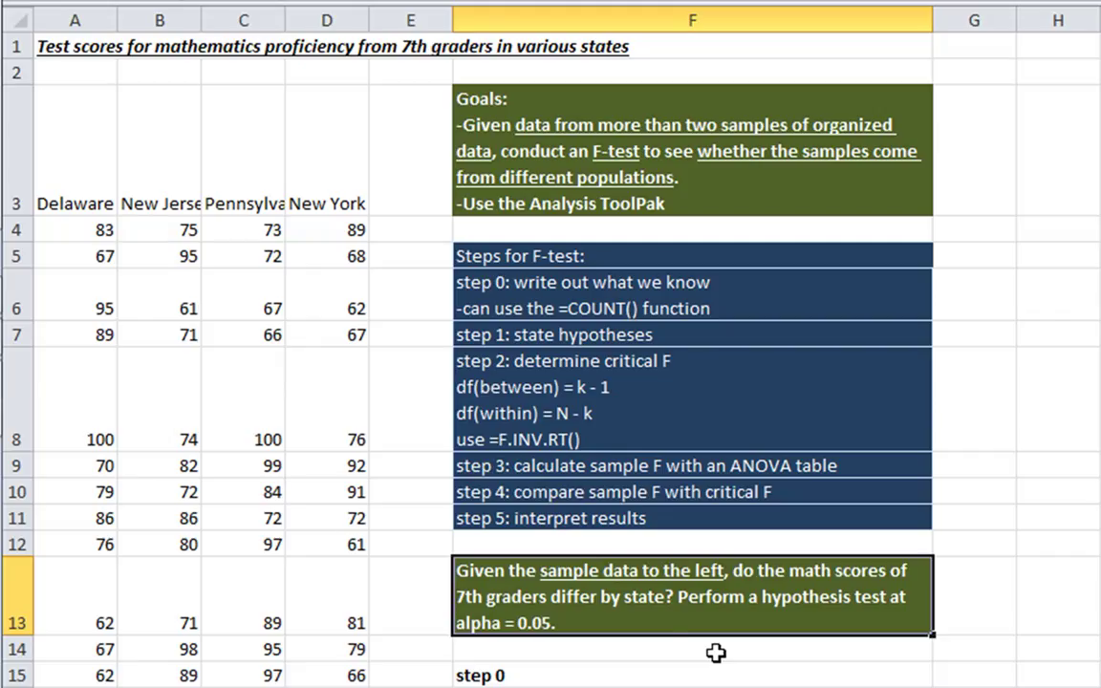
pyautogui.click(88, 161)
pyautogui.click(144, 178)
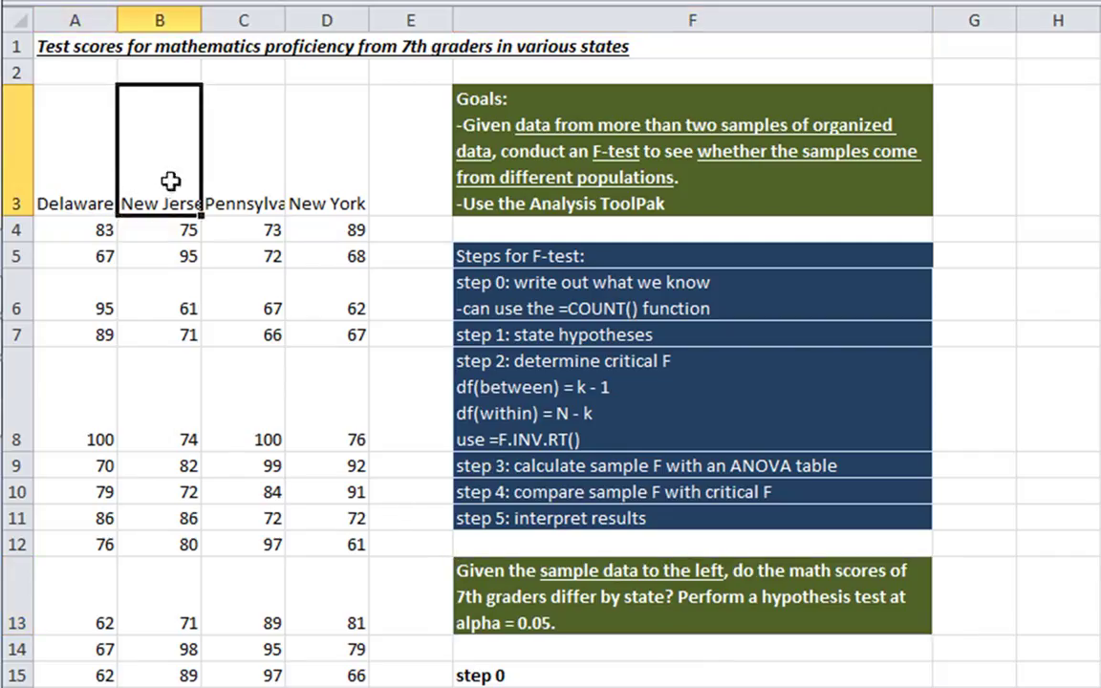
pyautogui.click(241, 178)
pyautogui.click(324, 180)
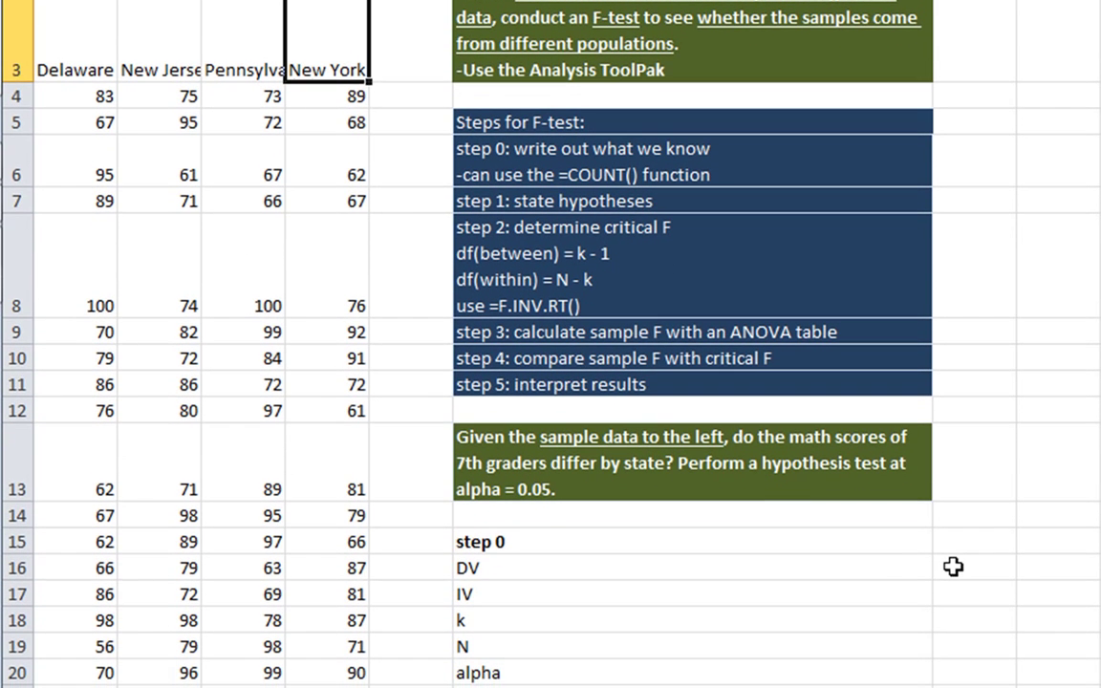
# Step: Enter DV as math scores (interval), IV as state (nominal), and k as 4
pyautogui.click(953, 618)
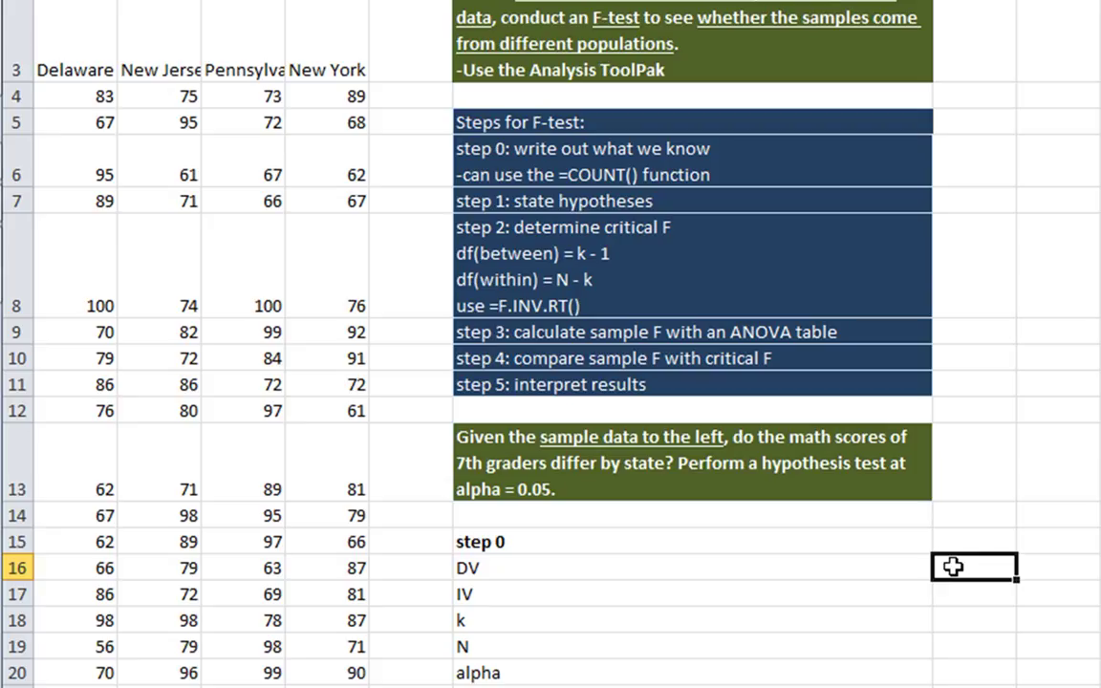
pyautogui.write('math scores')
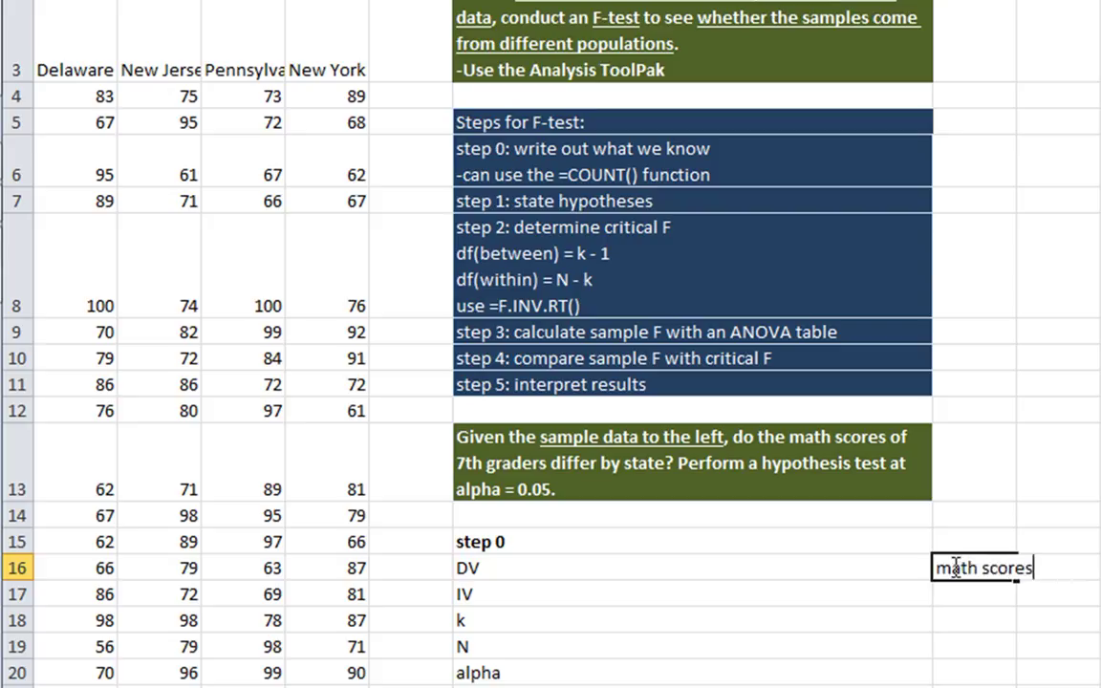
pyautogui.press('Tab')
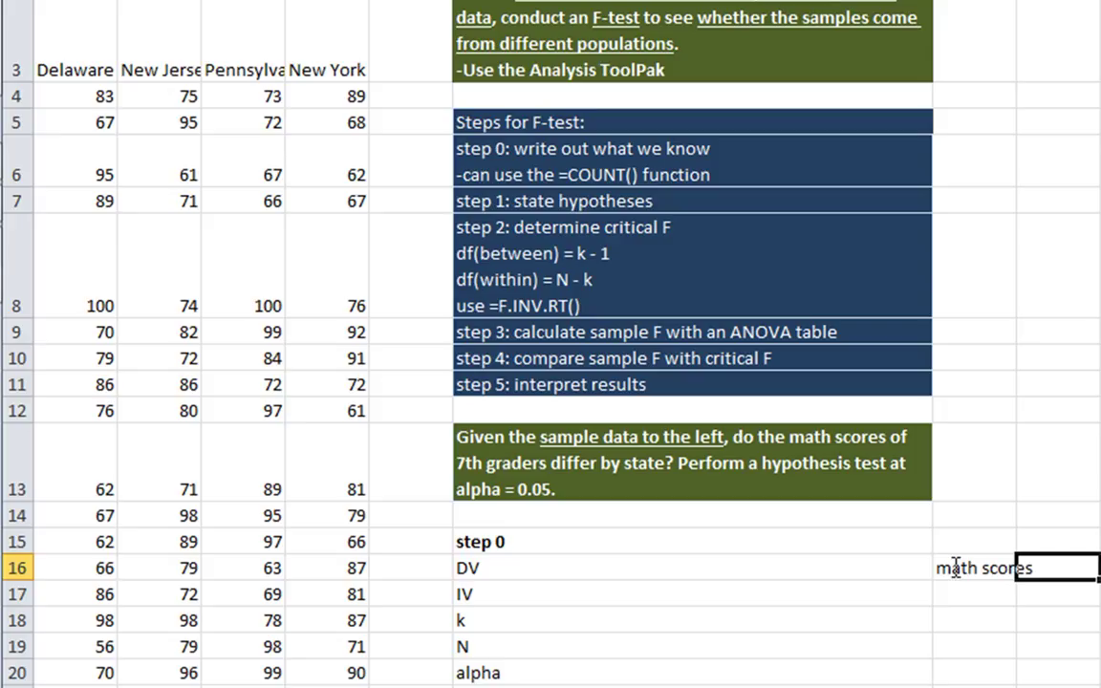
pyautogui.write('interval')
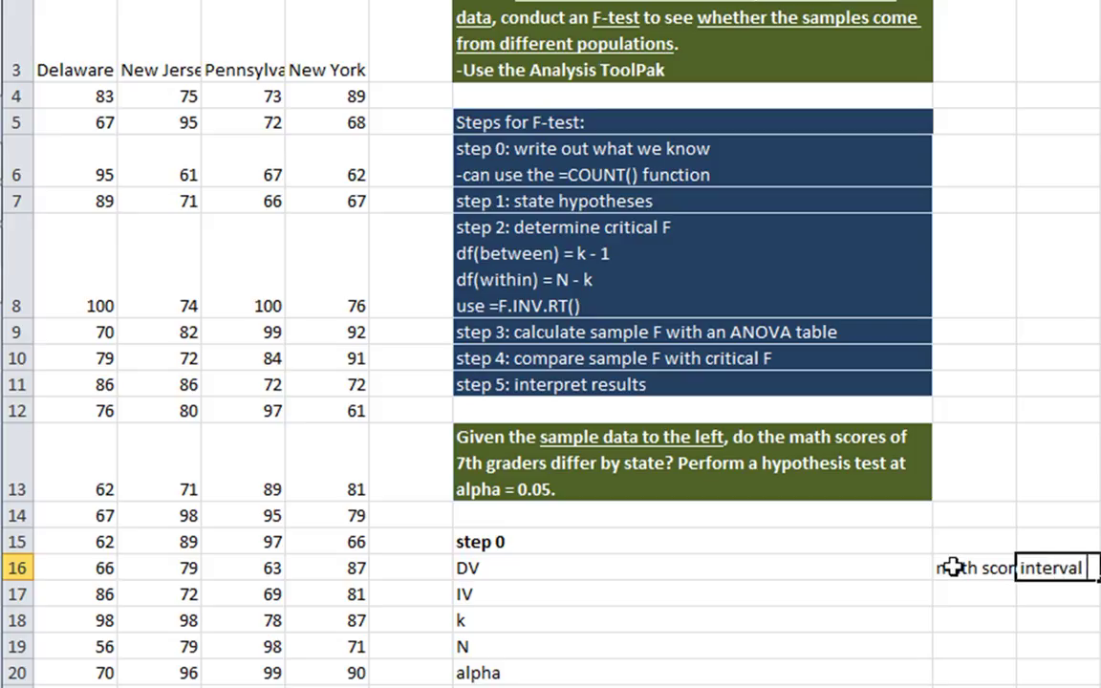
pyautogui.press('Return')
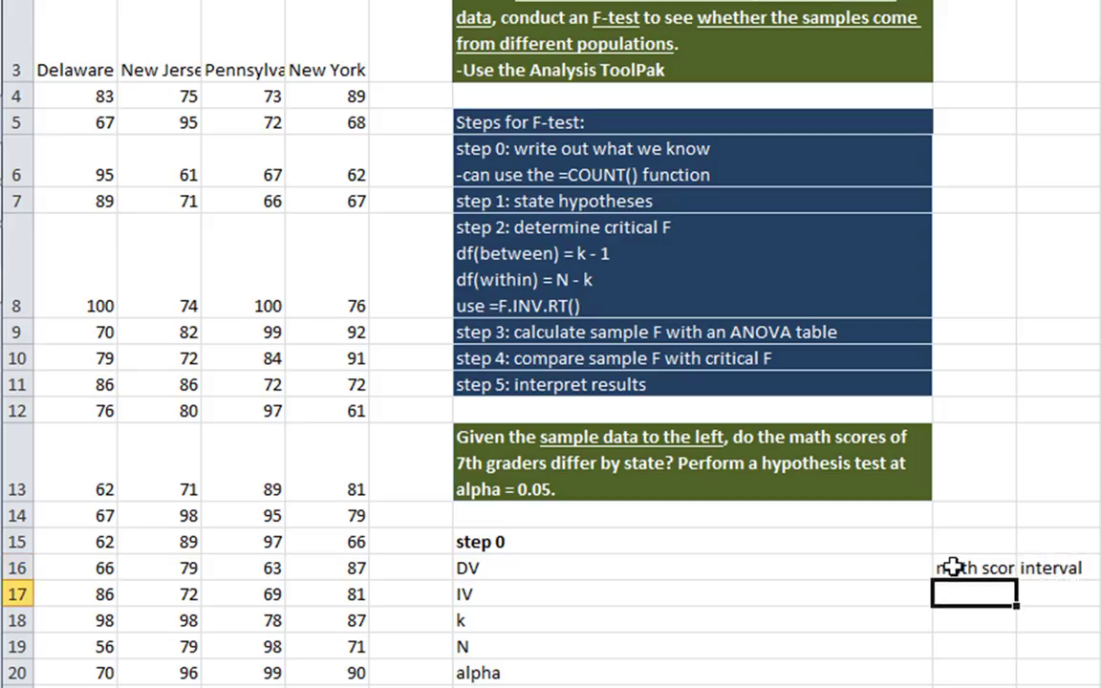
pyautogui.write('state')
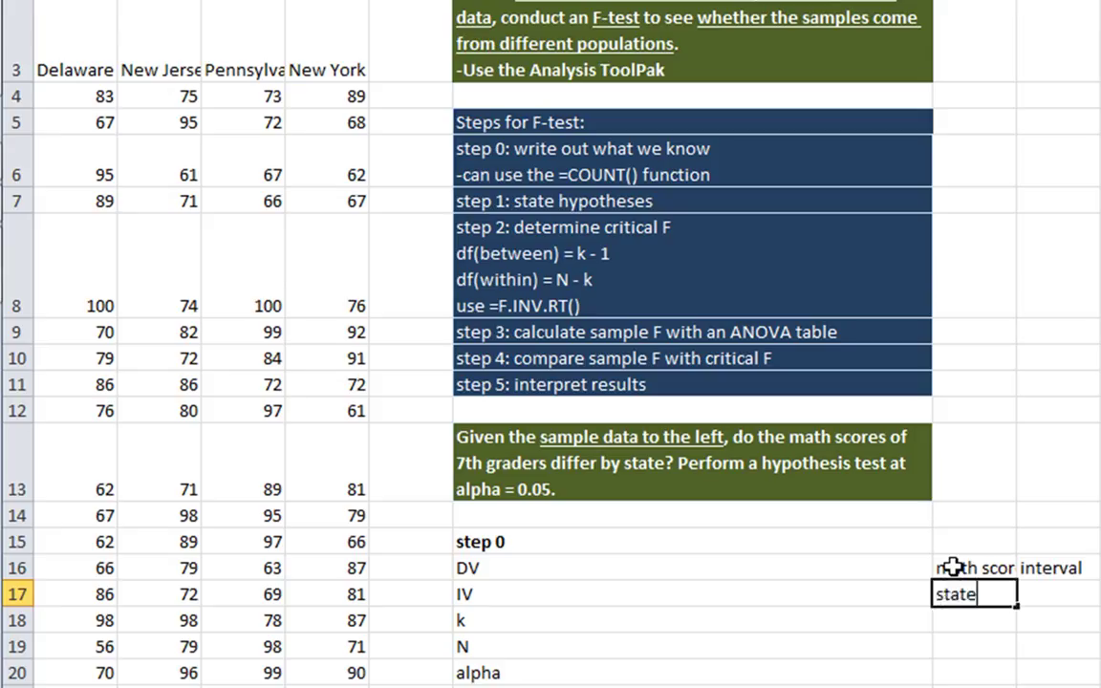
pyautogui.press('Tab')
pyautogui.write('o')
pyautogui.write('ominal')
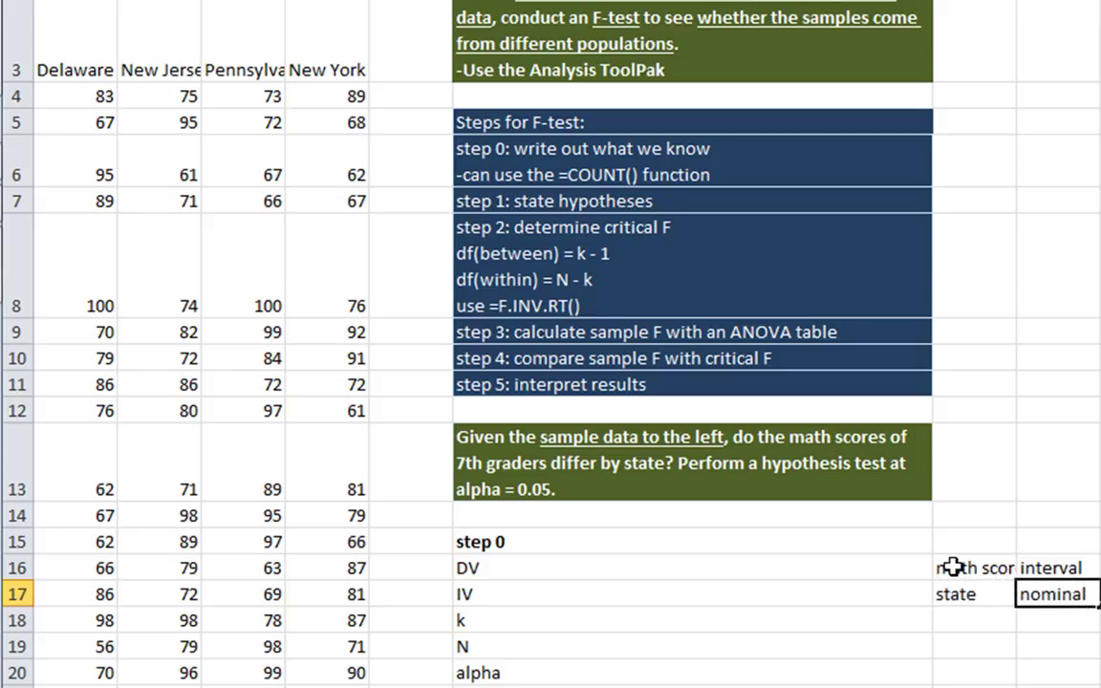
pyautogui.press('Return')
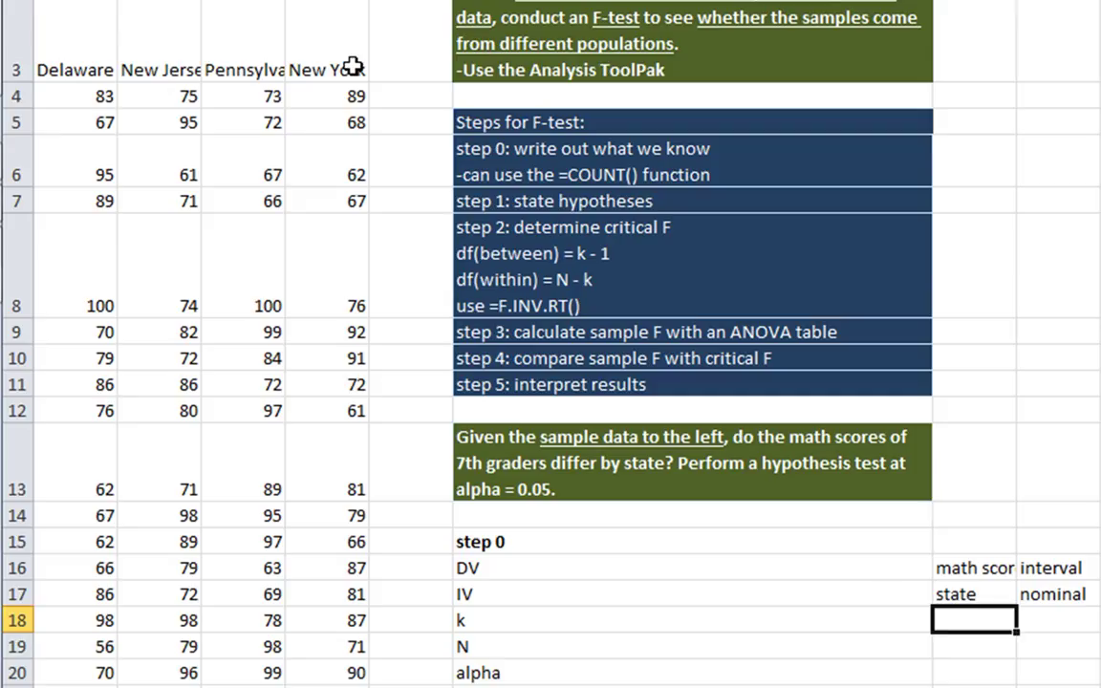
pyautogui.write('4')
pyautogui.press('Return')
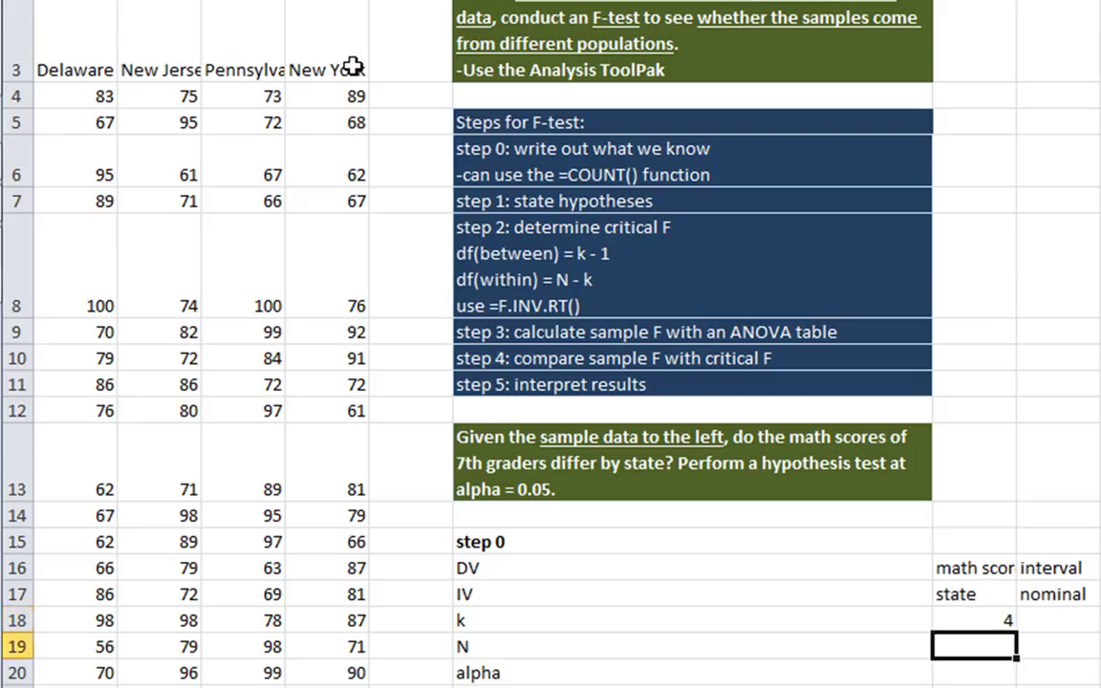
pyautogui.click(953, 607)
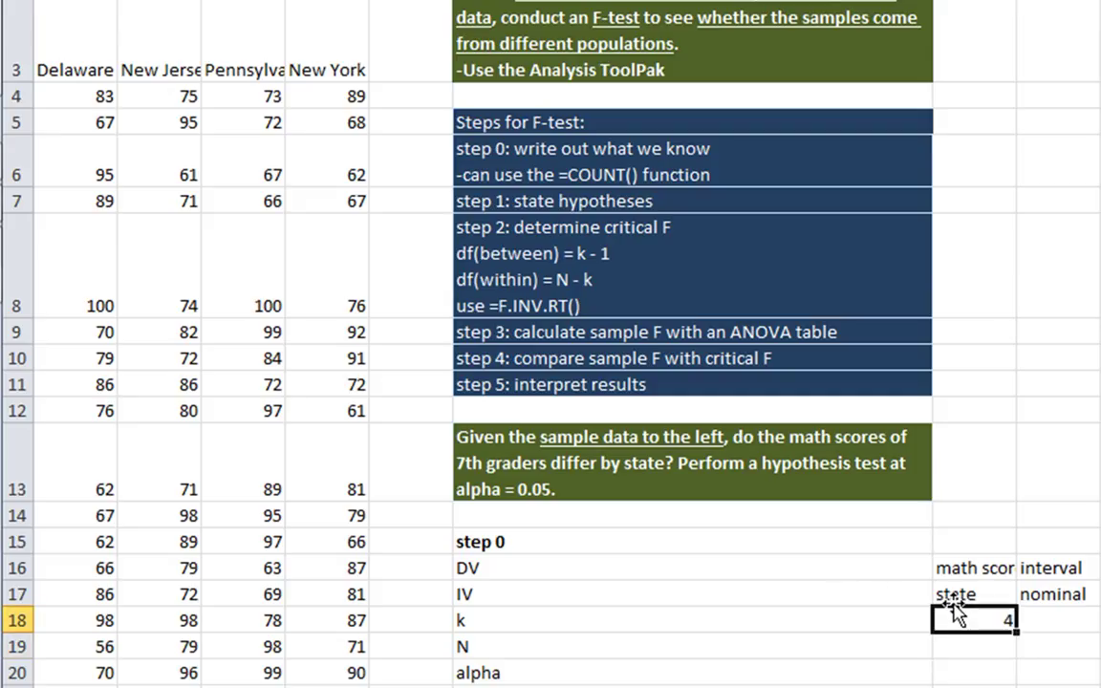
# Step: Count all scores A4:D33 with =COUNT beside N, giving 120
pyautogui.click(966, 647)
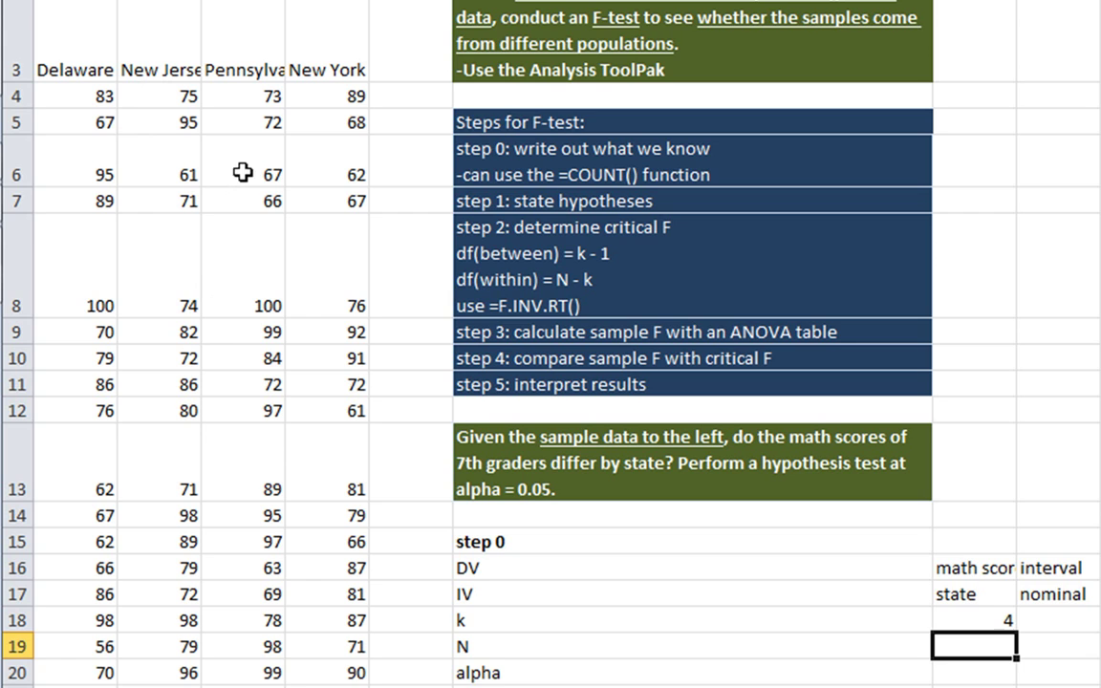
pyautogui.click(90, 97)
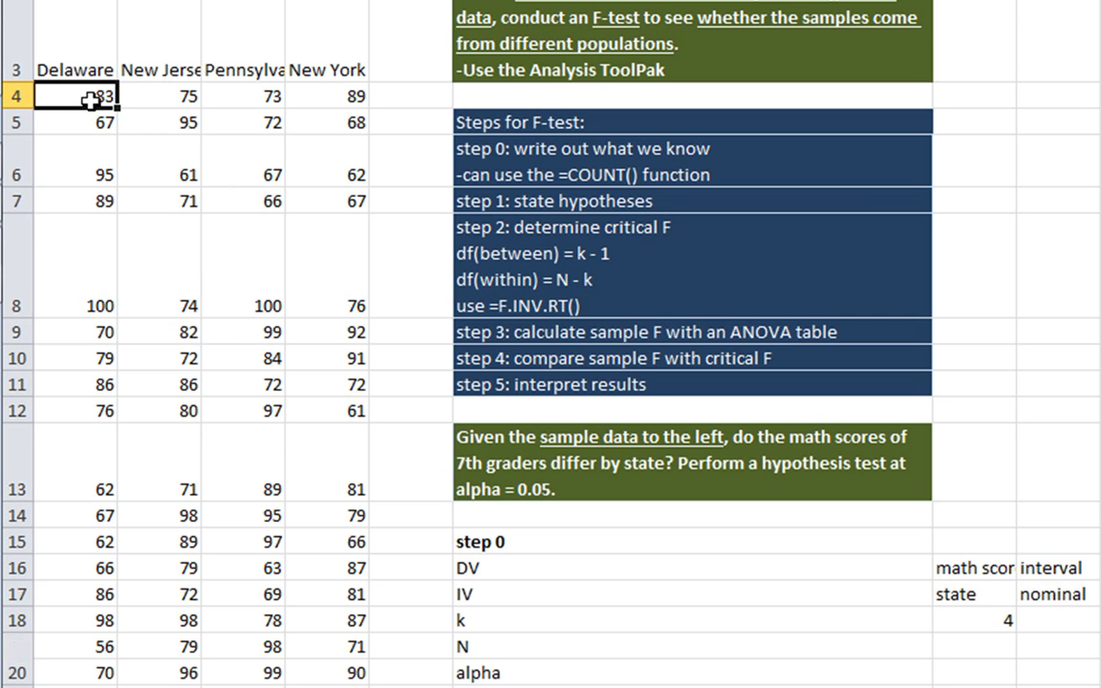
pyautogui.moveTo(91, 97); pyautogui.dragTo(356, 687)
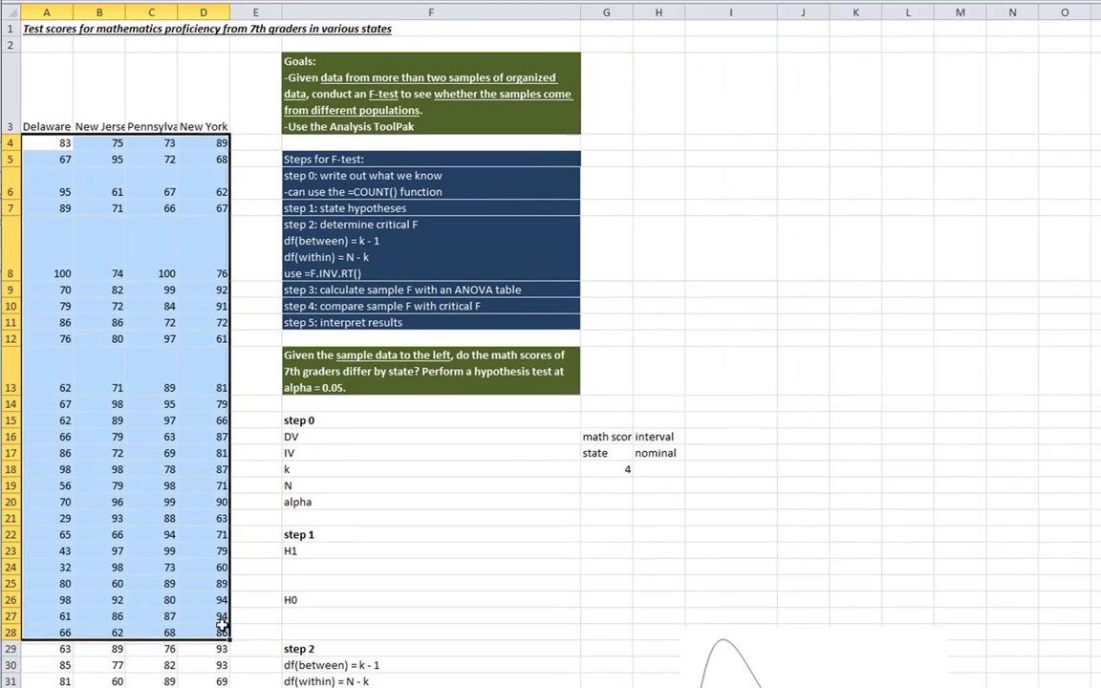
pyautogui.moveTo(222, 623); pyautogui.dragTo(185, 571)
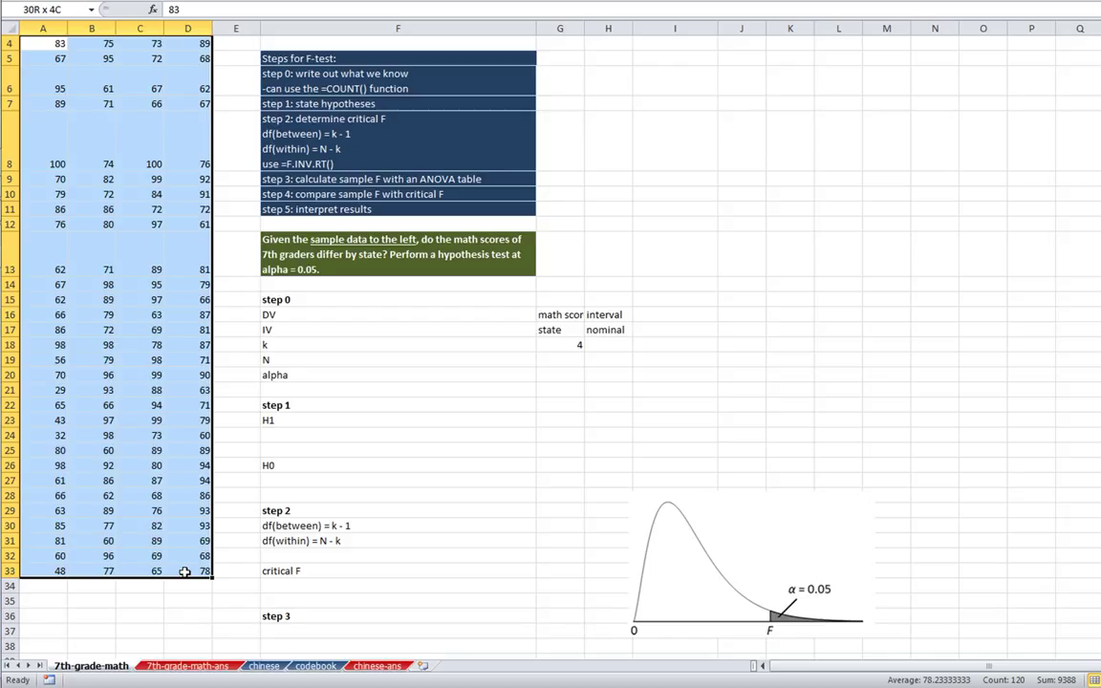
pyautogui.moveTo(184, 570); pyautogui.dragTo(185, 570)
pyautogui.click(553, 361)
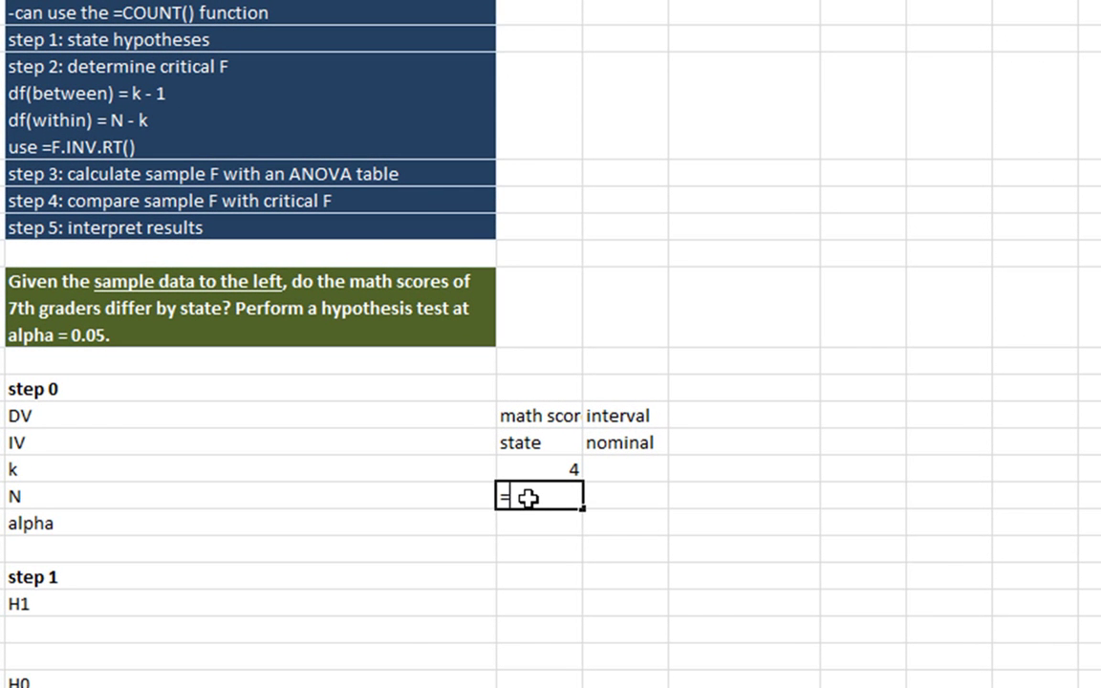
pyautogui.write('count')
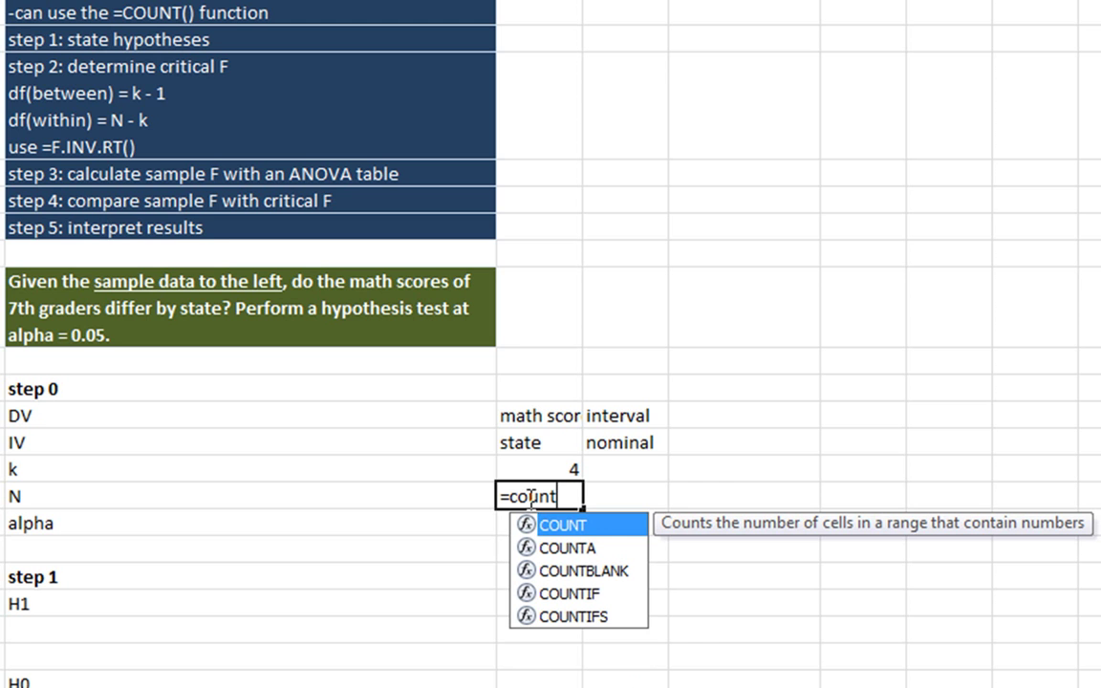
pyautogui.write('(')
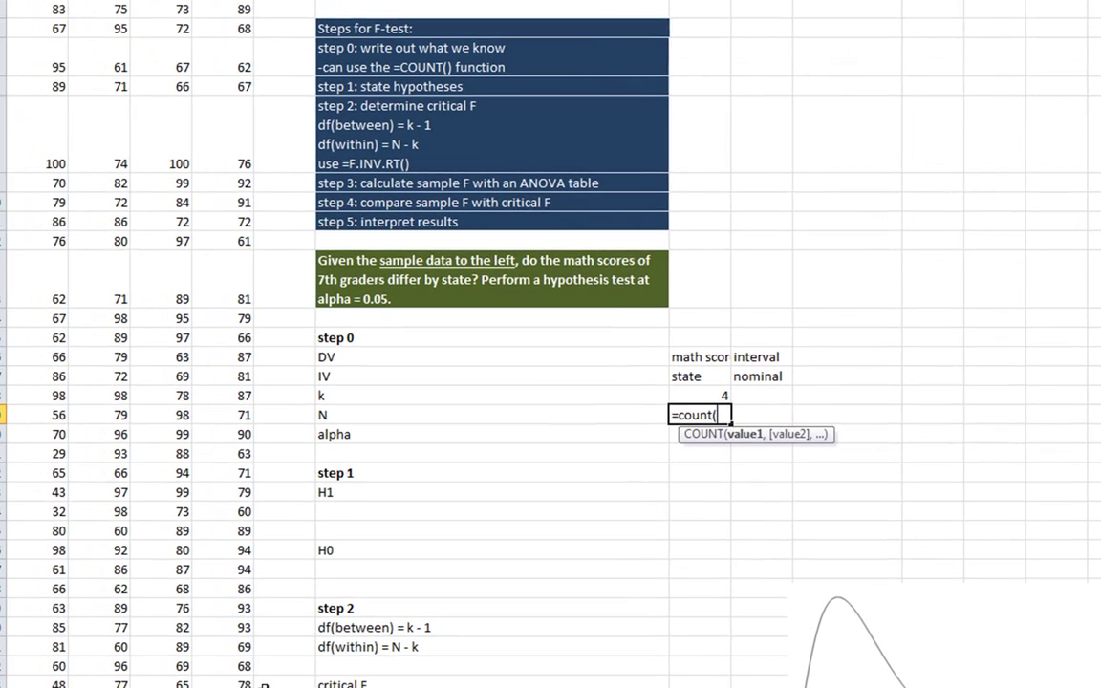
pyautogui.moveTo(234, 680); pyautogui.dragTo(67, 127)
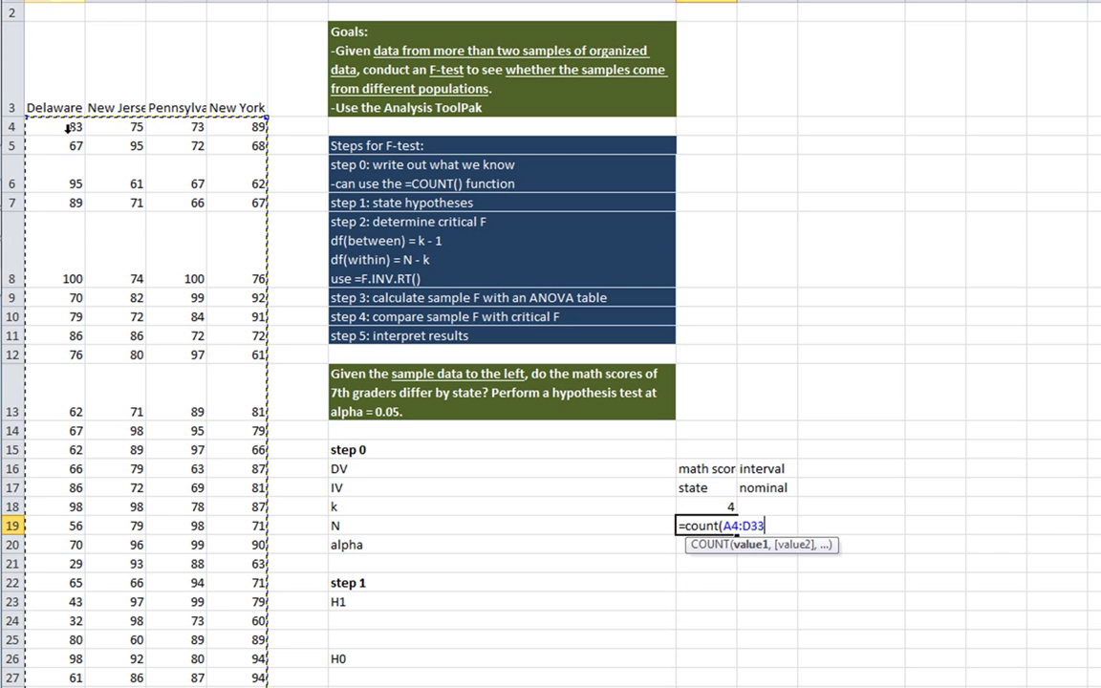
pyautogui.press('Return')
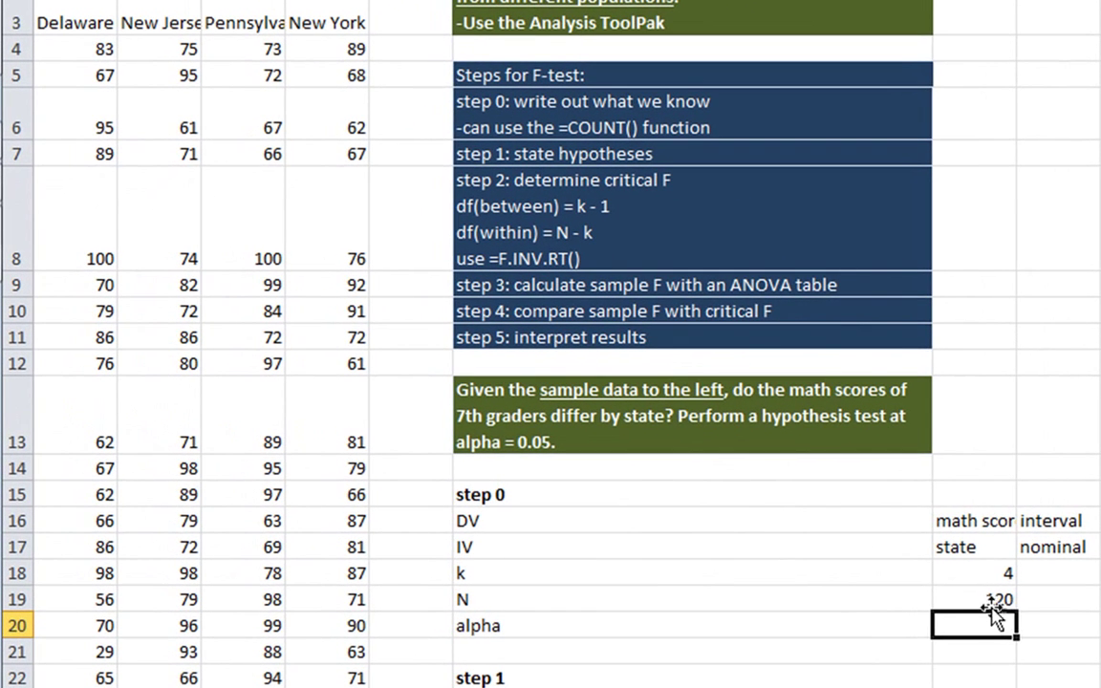
pyautogui.click(718, 525)
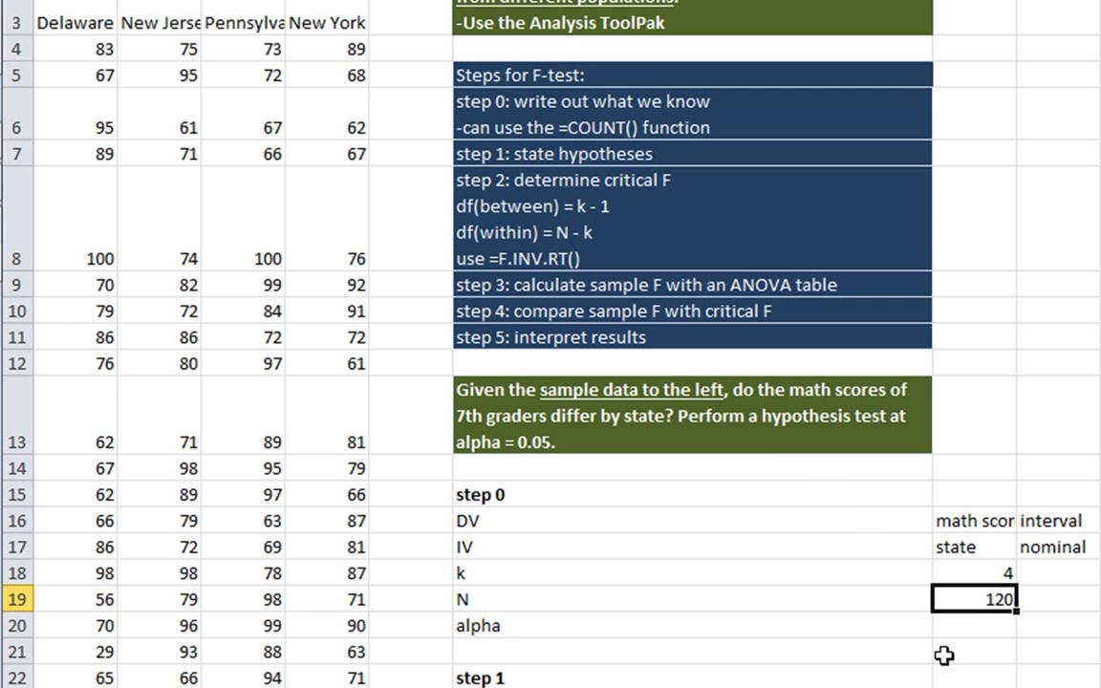
# Step: Enter alpha as 0.05
pyautogui.click(972, 624)
pyautogui.write('.')
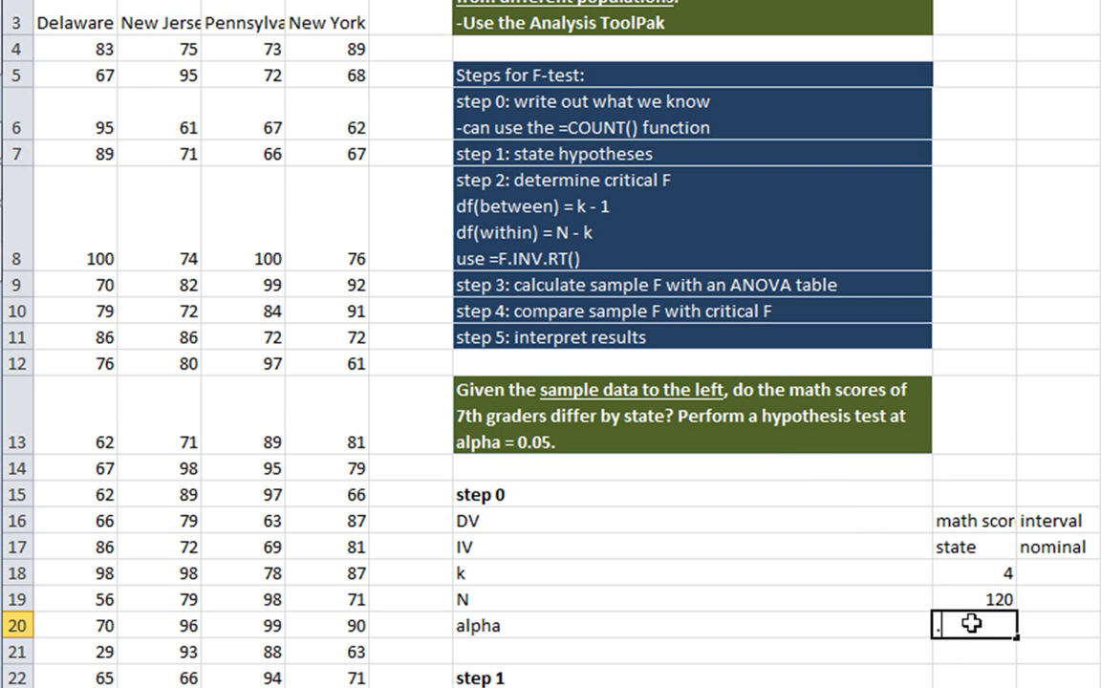
pyautogui.write('05')
pyautogui.press('Return')
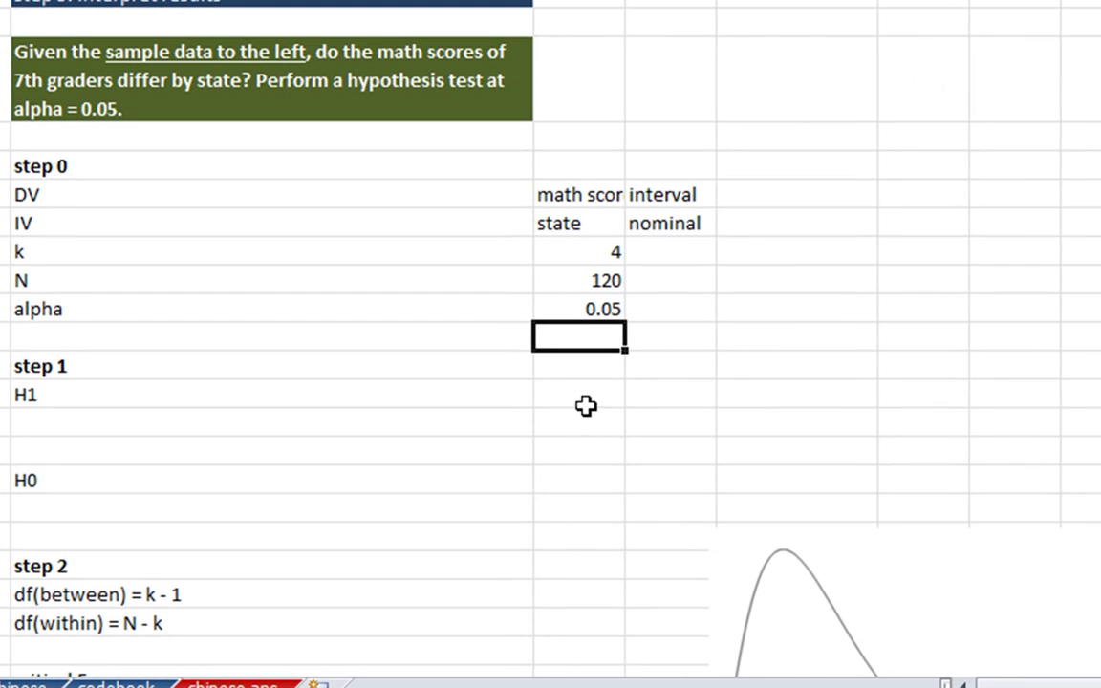
pyautogui.click(585, 395)
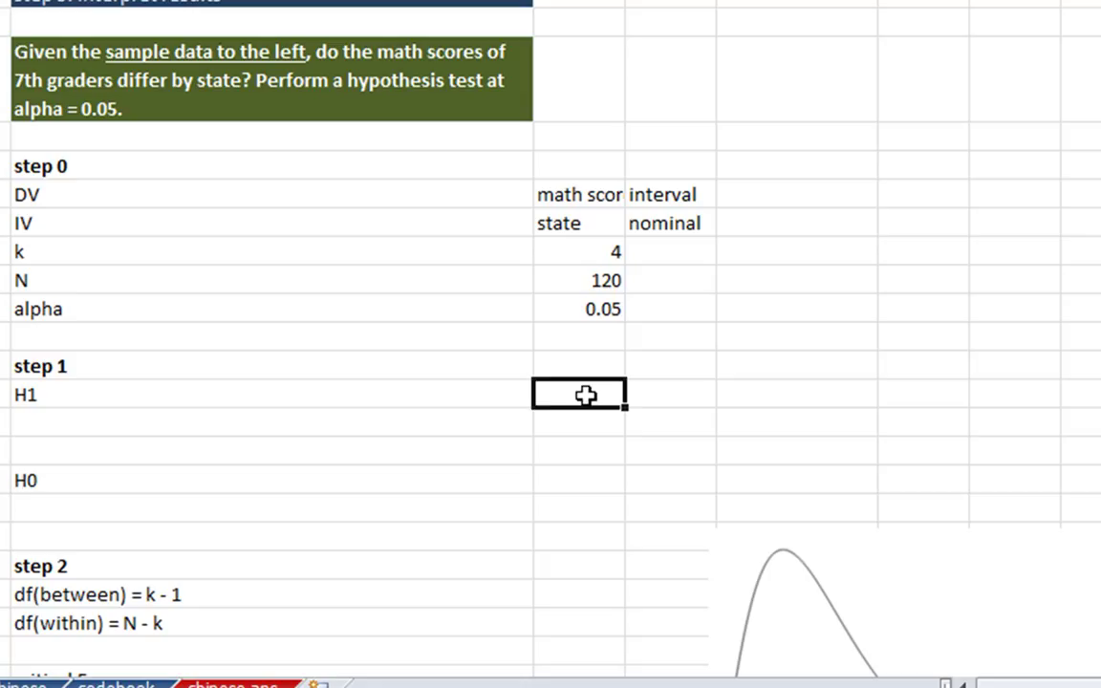
# Step: Write H1 as 'Average math scores of 7th graders differ by state.'
pyautogui.write('Averag')
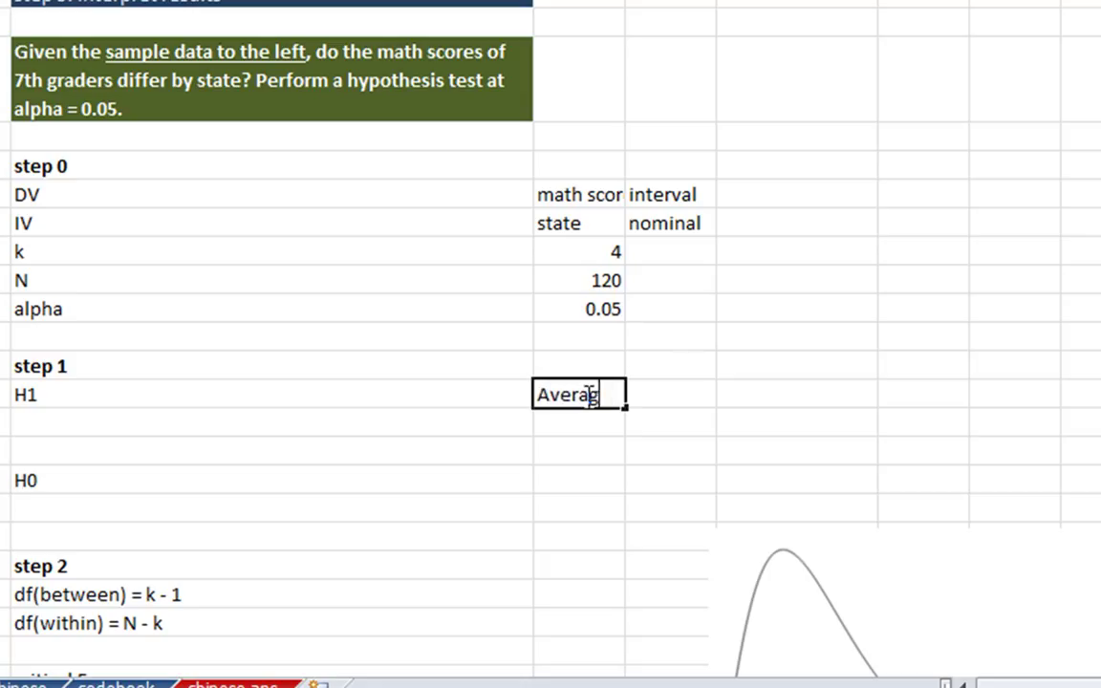
pyautogui.write('e math s')
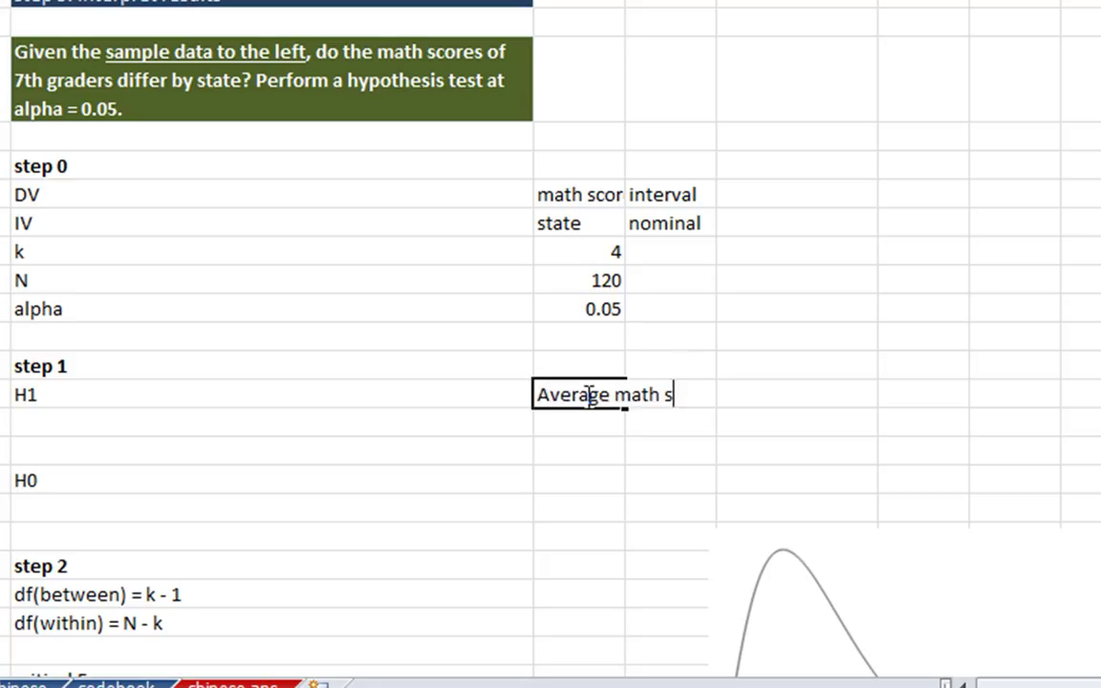
pyautogui.write('cores of')
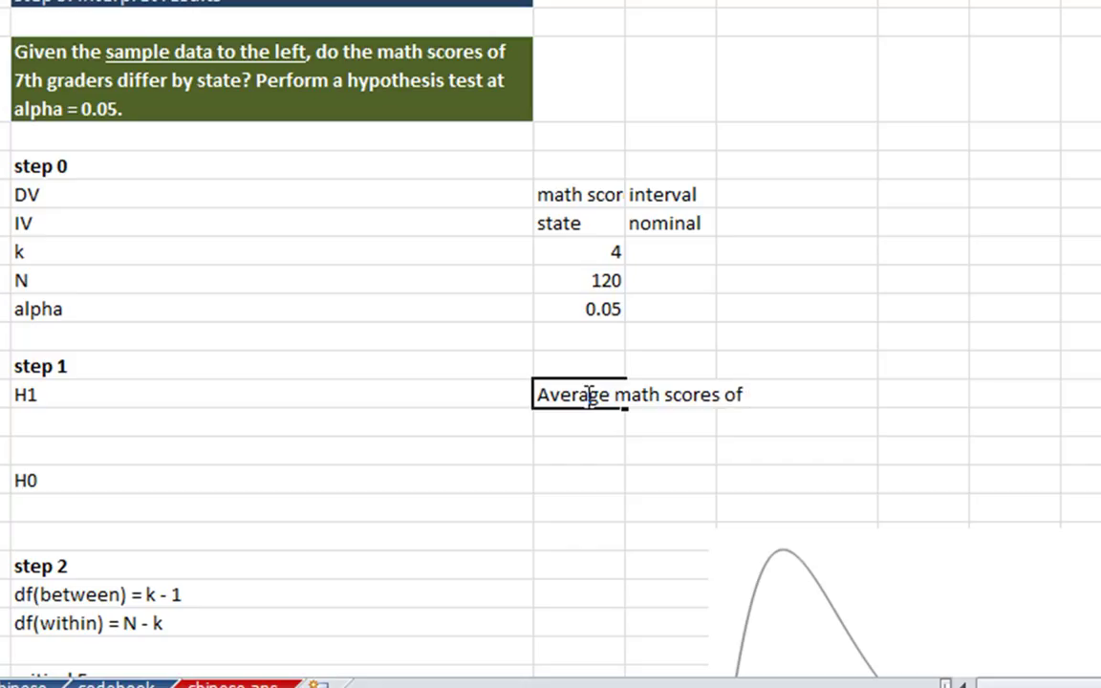
pyautogui.write(' 7th gra')
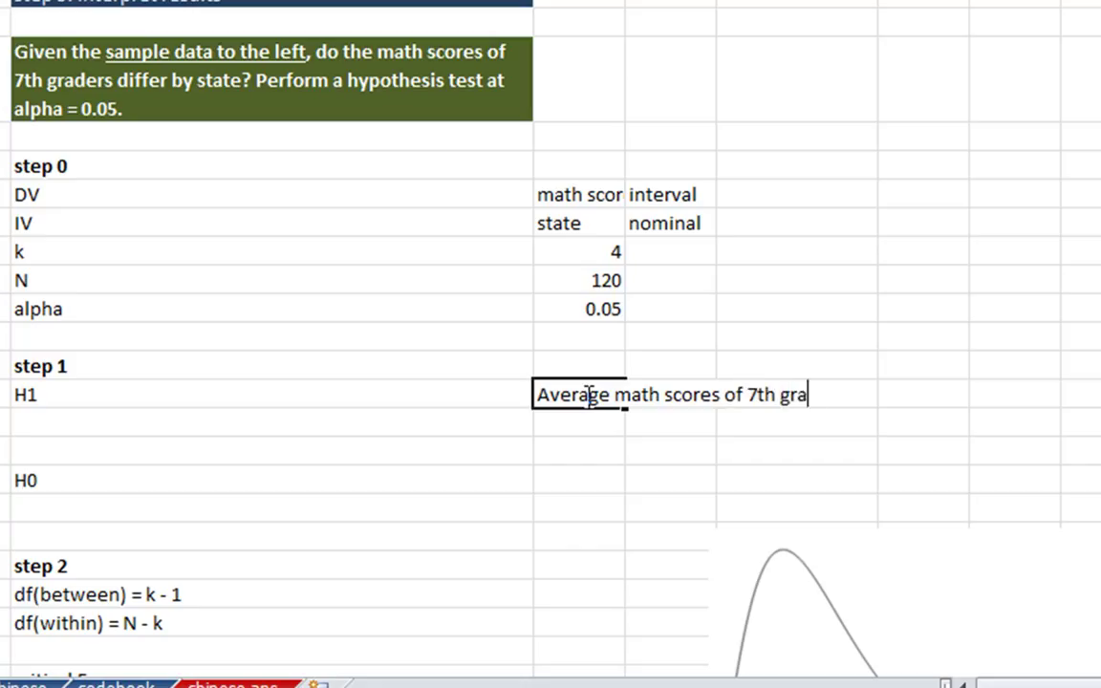
pyautogui.write('ders diff')
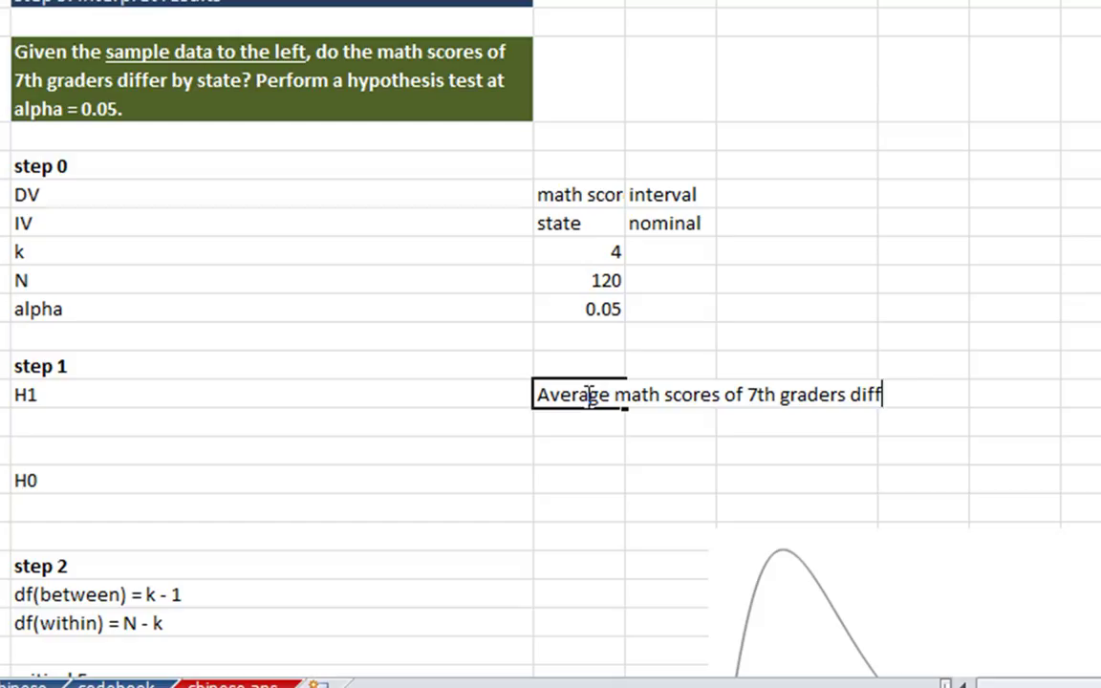
pyautogui.write('er by state')
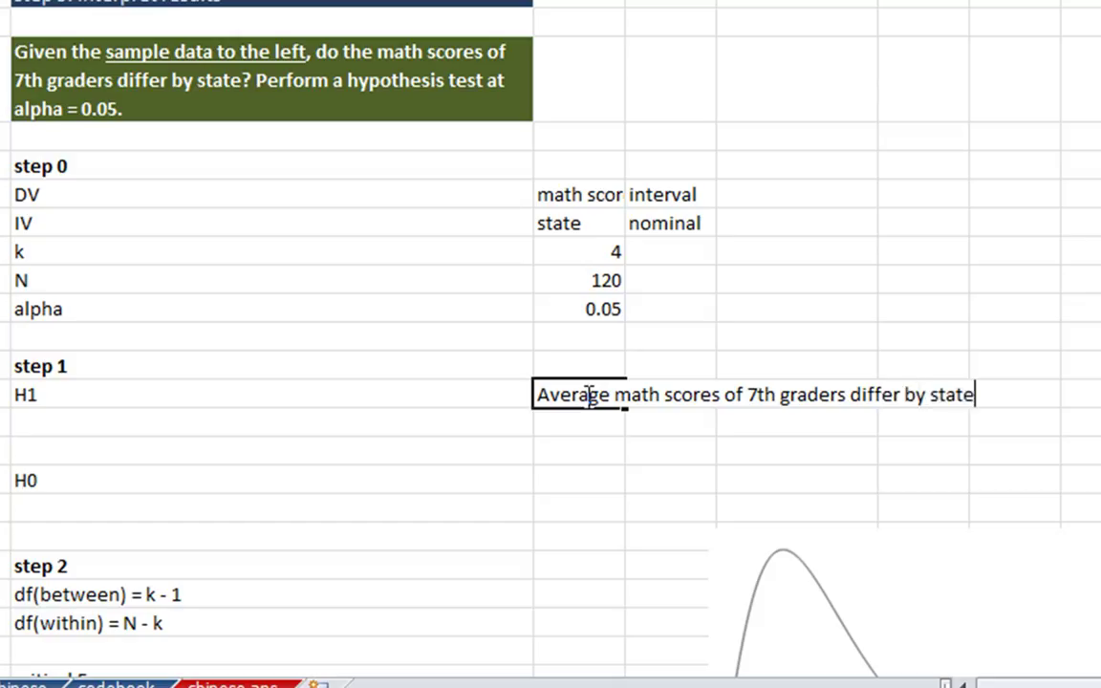
pyautogui.write('.')
pyautogui.press('Return')
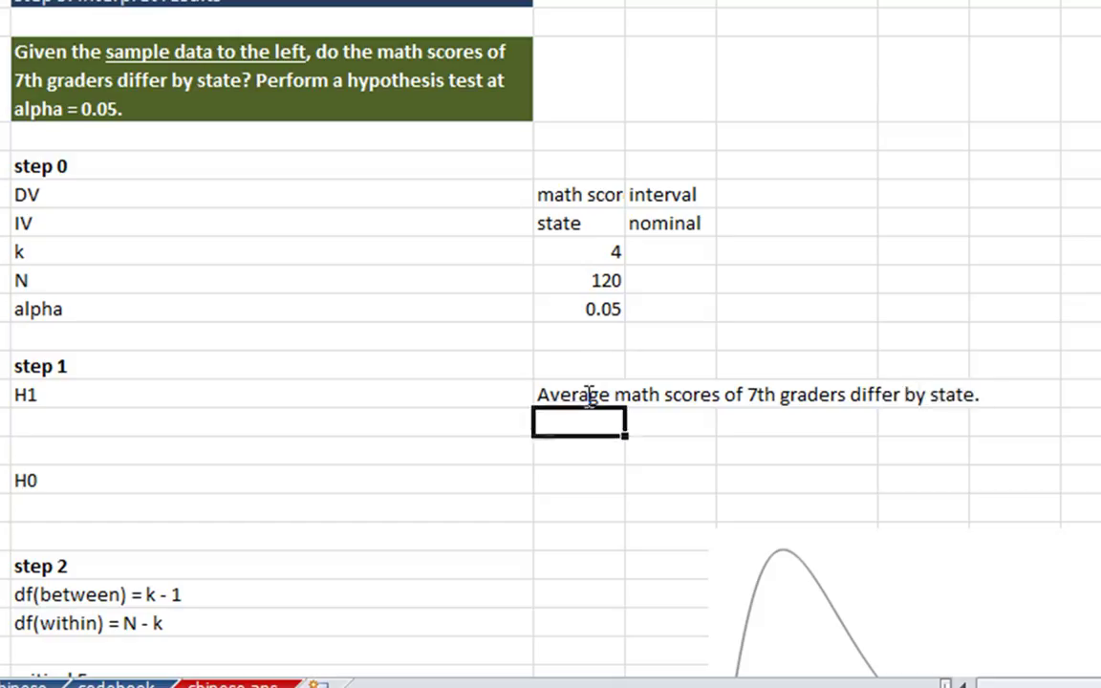
pyautogui.click(585, 394)
# Step: Copy the sentence to the H0 row and insert 'do not' before 'differ'
pyautogui.hotkey('ctrl', 'c')
pyautogui.press('Down')
pyautogui.press('Down')
pyautogui.press('Down')
pyautogui.hotkey('ctrl', 'v')
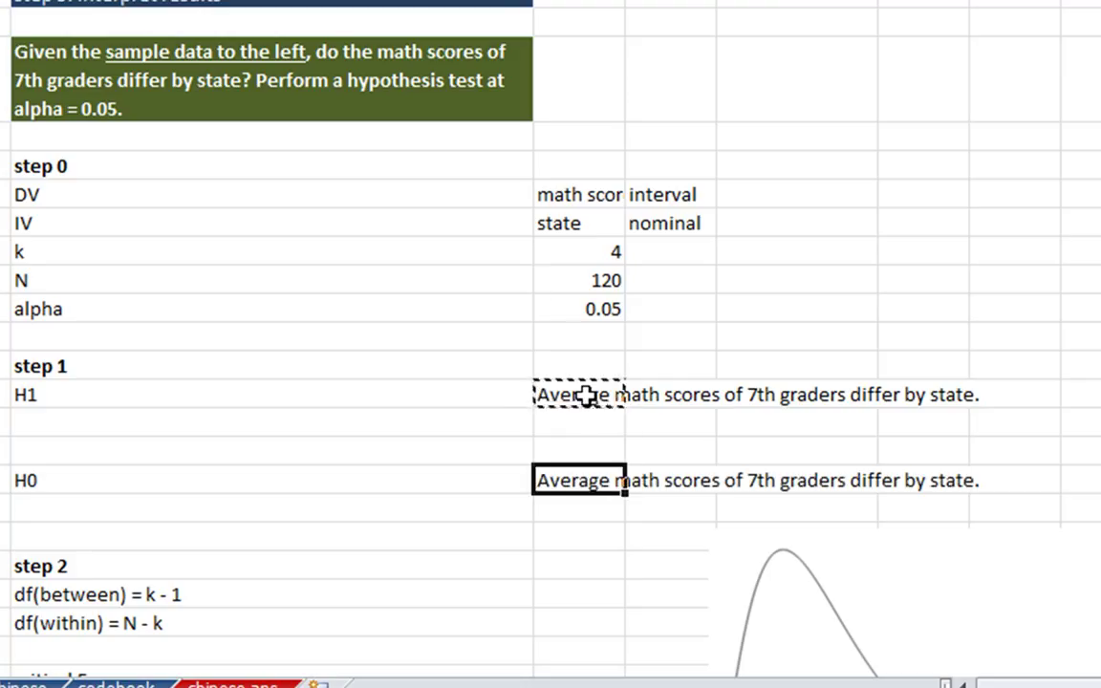
pyautogui.press('F2')
pyautogui.press('Left')
pyautogui.press('Left')
pyautogui.press('Left')
pyautogui.press('Left')
pyautogui.press('Left')
pyautogui.press('Left')
pyautogui.press('Left')
pyautogui.press('Left')
pyautogui.press('Left')
pyautogui.press('Left')
pyautogui.press('Left')
pyautogui.press('Left')
pyautogui.press('Left')
pyautogui.press('Left')
pyautogui.press('Left')
pyautogui.press('Left')
pyautogui.press('Left')
pyautogui.press('Left')
pyautogui.press('Left')
pyautogui.press('Left')
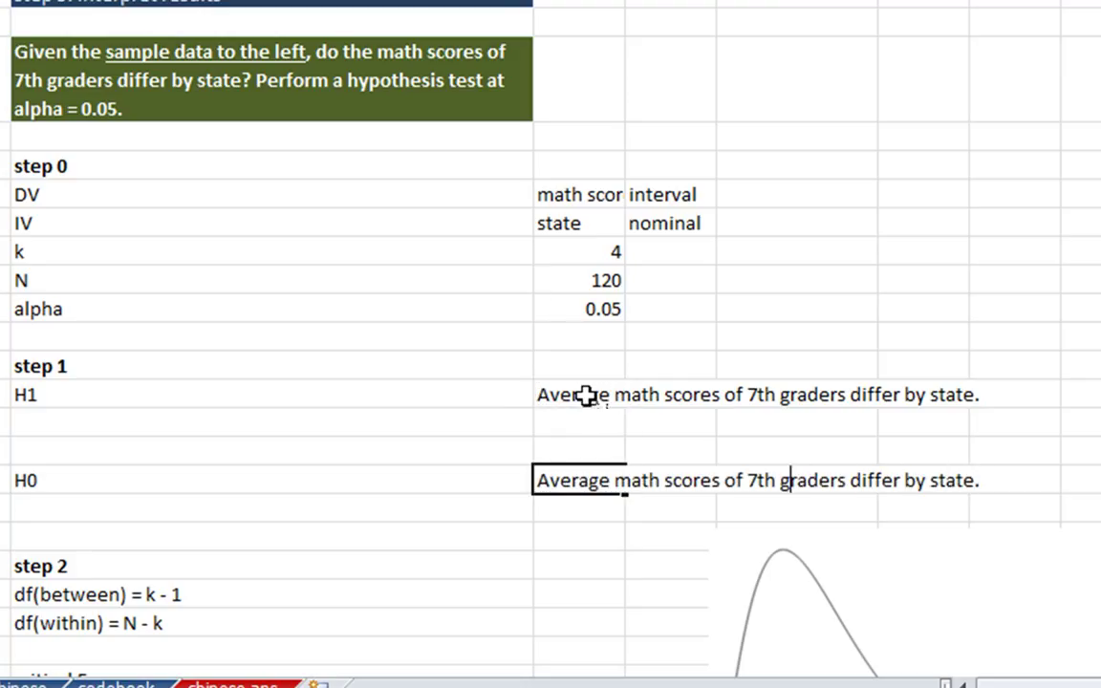
pyautogui.press('Right')
pyautogui.press('Right')
pyautogui.press('Right')
pyautogui.press('Right')
pyautogui.press('Right')
pyautogui.press('Right')
pyautogui.press('Right')
pyautogui.press('Right')
pyautogui.press('Right')
pyautogui.press('Right')
pyautogui.press('Left')
pyautogui.press('Left')
pyautogui.press('Left')
pyautogui.write('do not')
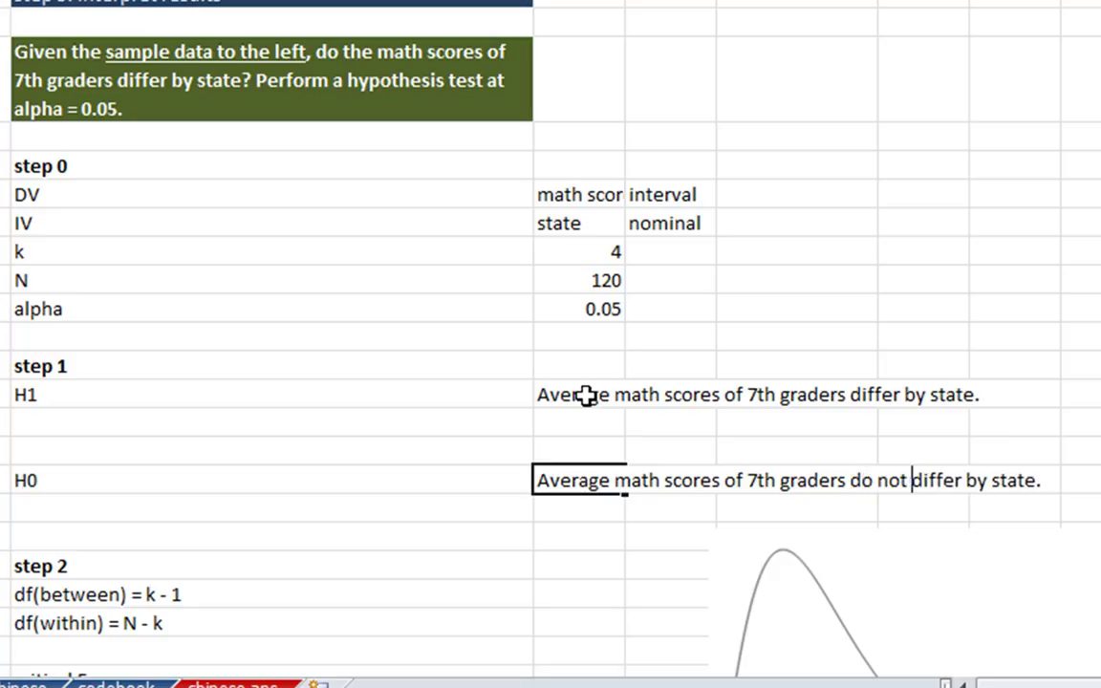
pyautogui.press('Return')
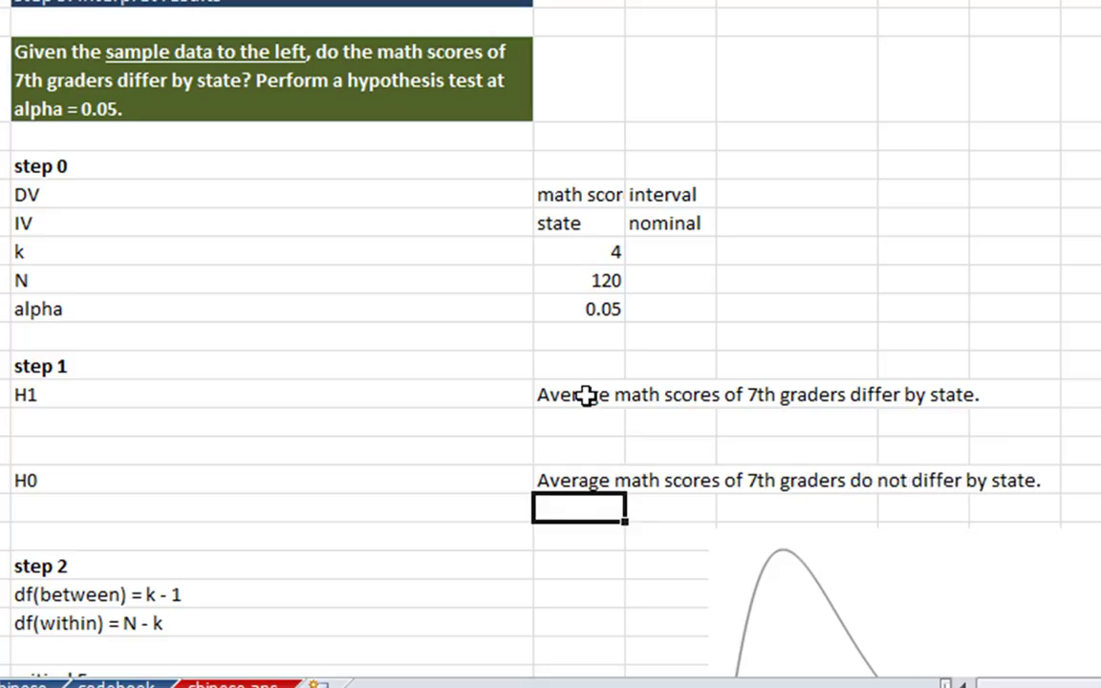
pyautogui.press('Up')
pyautogui.press('Up')
pyautogui.press('Down')
pyautogui.press('Down')
# Step: Enter u1=u2=u3=u4 under the H0 sentence
pyautogui.write('u')
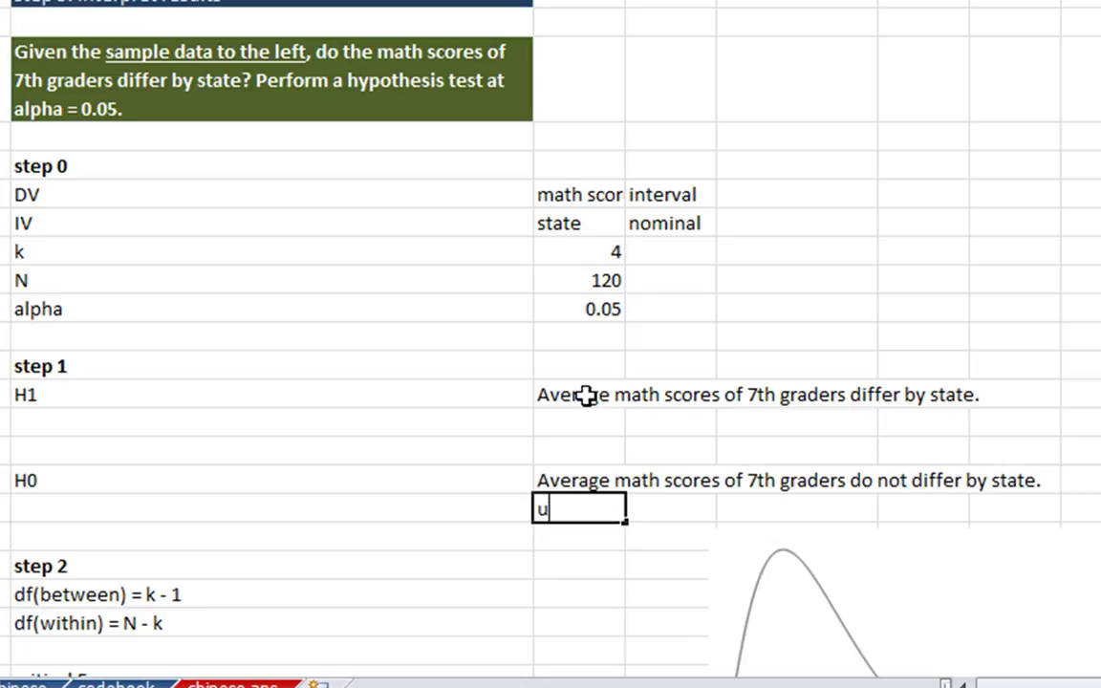
pyautogui.write('1=u2=u3=')
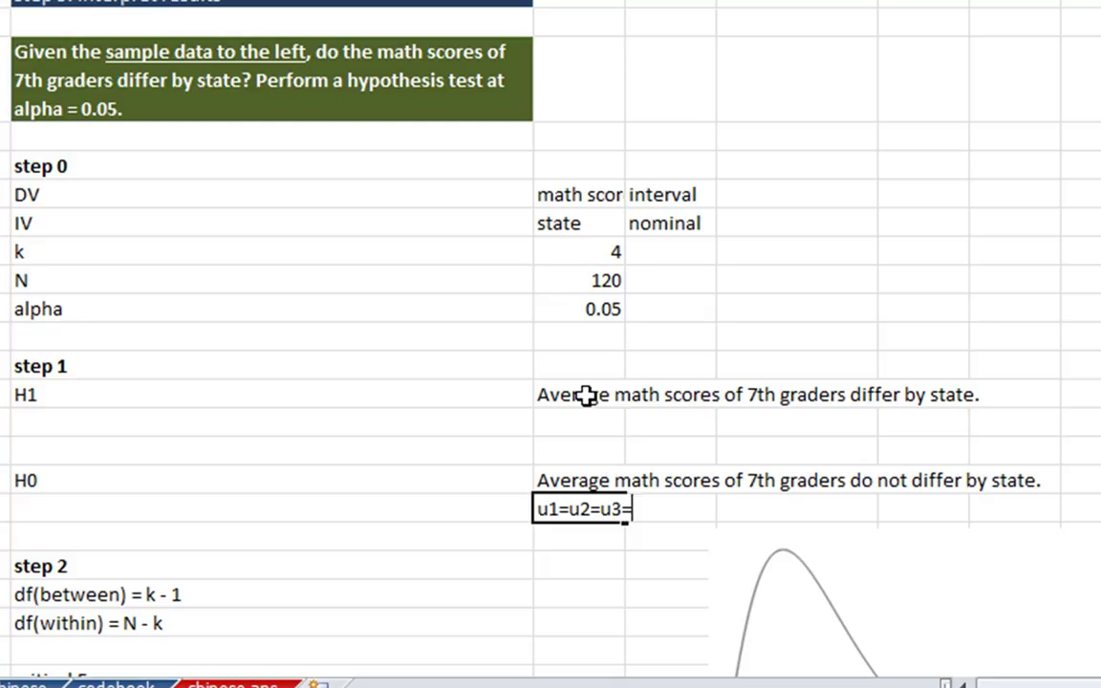
pyautogui.write('u4')
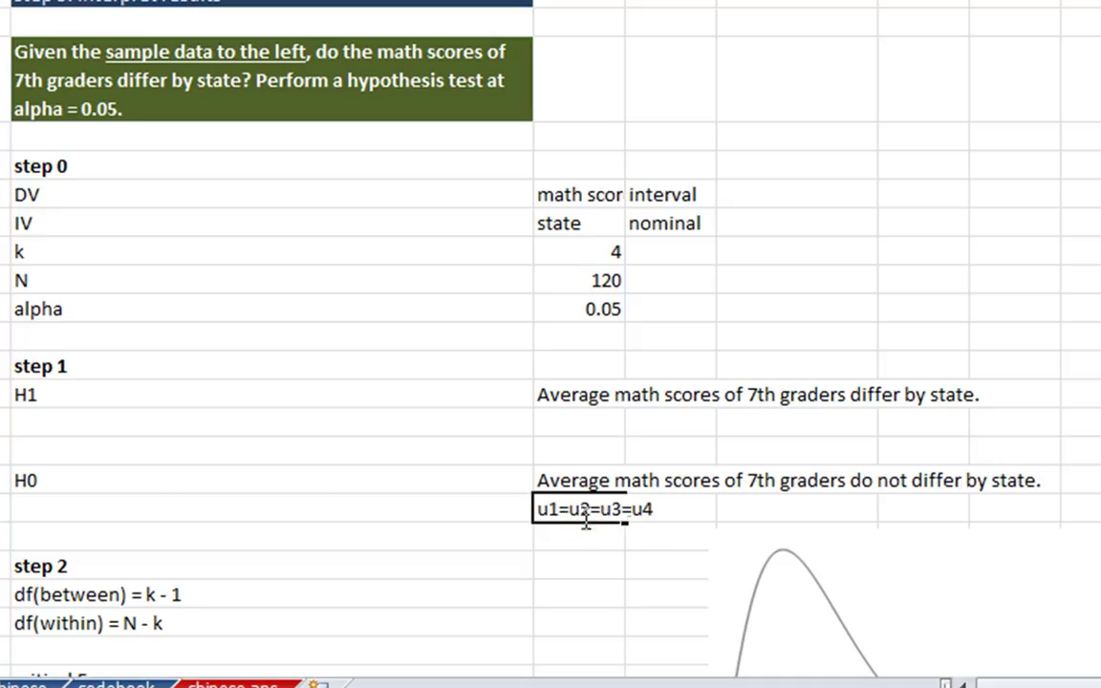
pyautogui.press('Return')
pyautogui.press('Up')
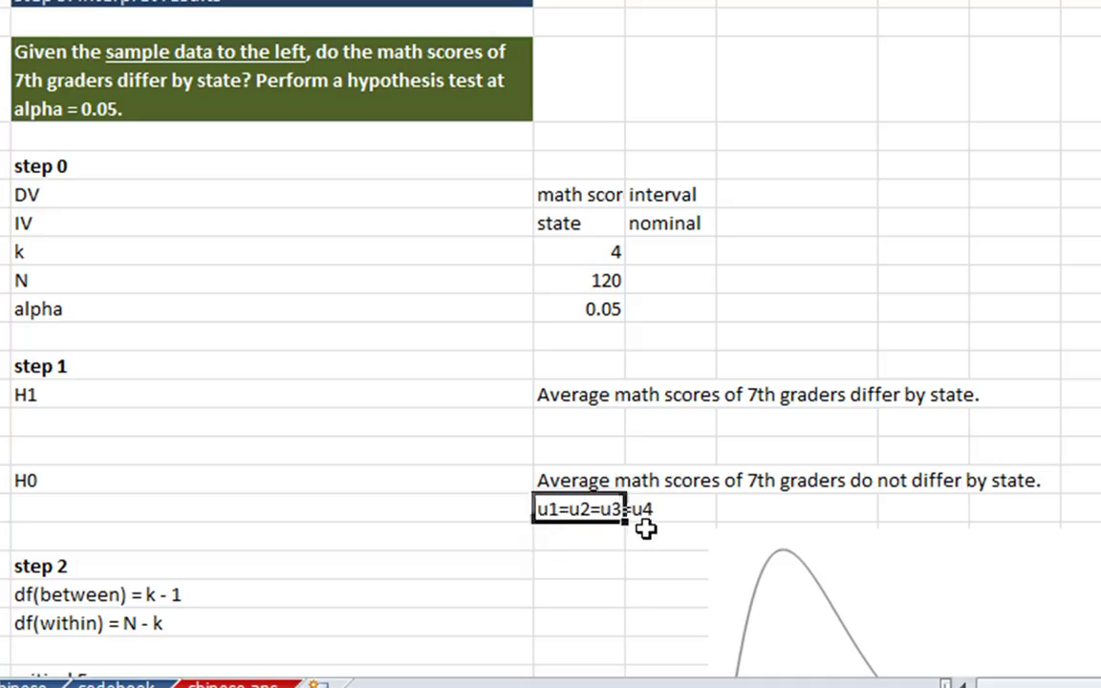
# Step: Copy the equation under H1 and edit it to u1 not= u2 not= u3 not= u4
pyautogui.click(570, 419)
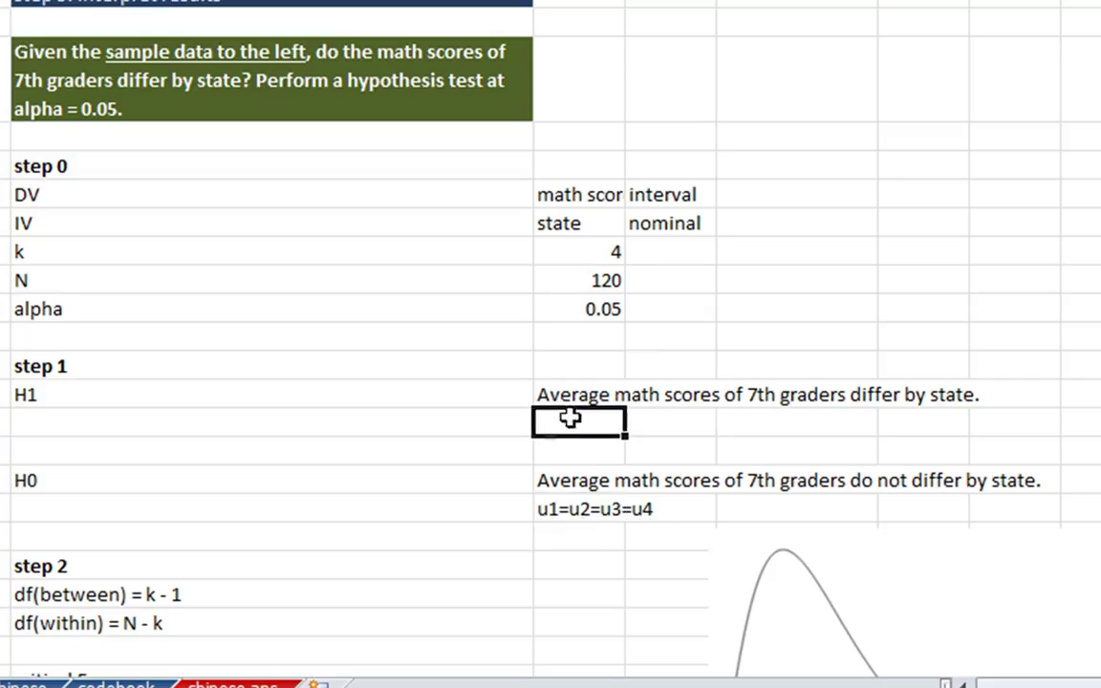
pyautogui.click(583, 506)
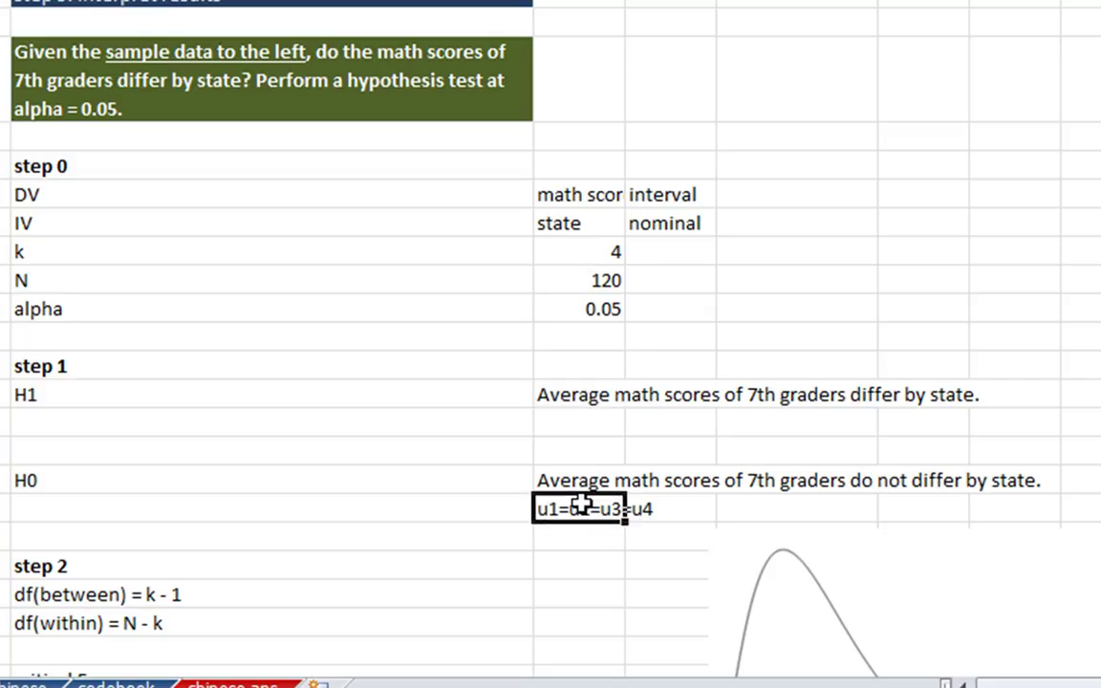
pyautogui.hotkey('ctrl', 'c')
pyautogui.press('Up')
pyautogui.press('Up')
pyautogui.press('Up')
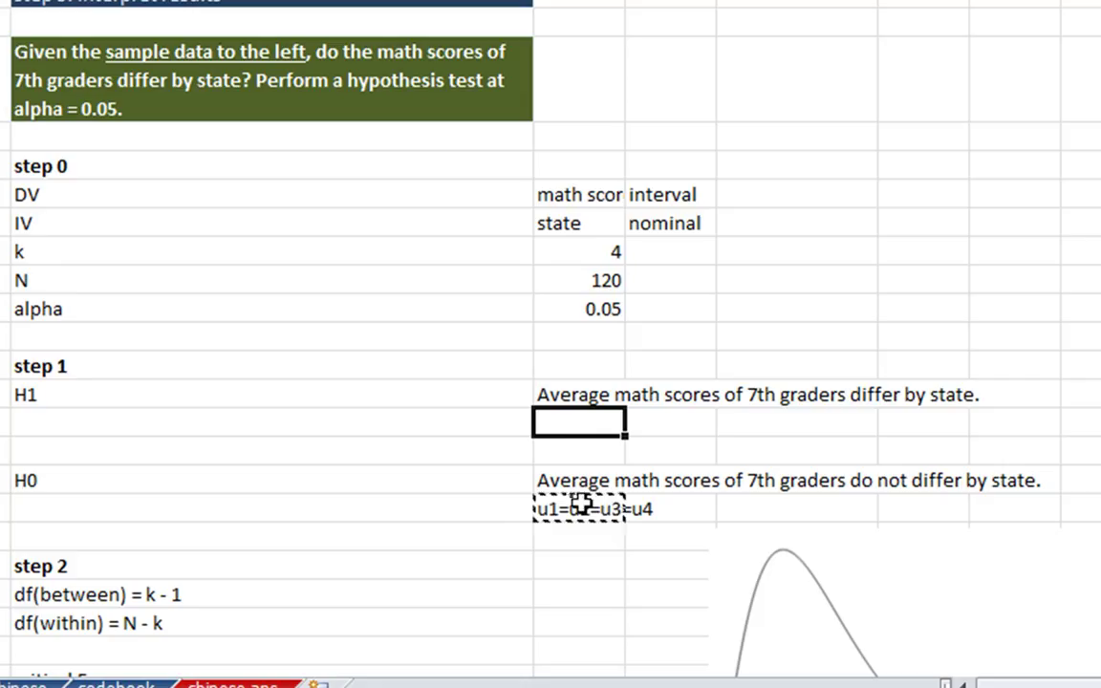
pyautogui.hotkey('ctrl', 'v')
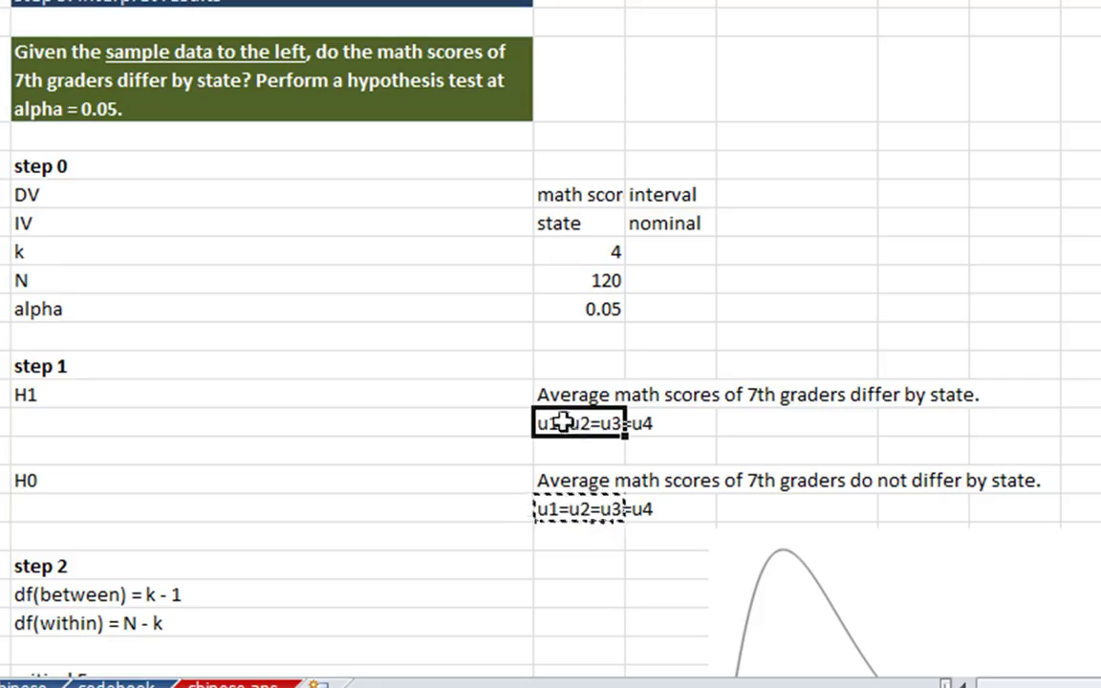
pyautogui.press('Escape')
pyautogui.press('F2')
pyautogui.press('Home')
pyautogui.press('Right')
pyautogui.press('Right')
pyautogui.write('not')
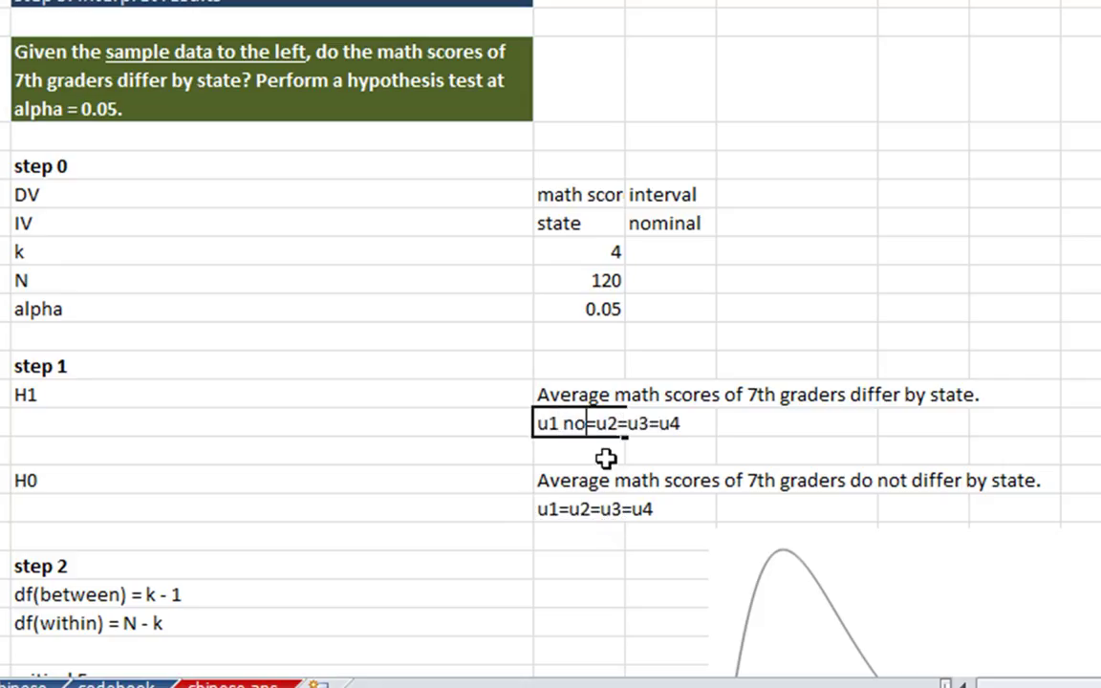
pyautogui.press('Right')
pyautogui.press('Right')
pyautogui.press('Right')
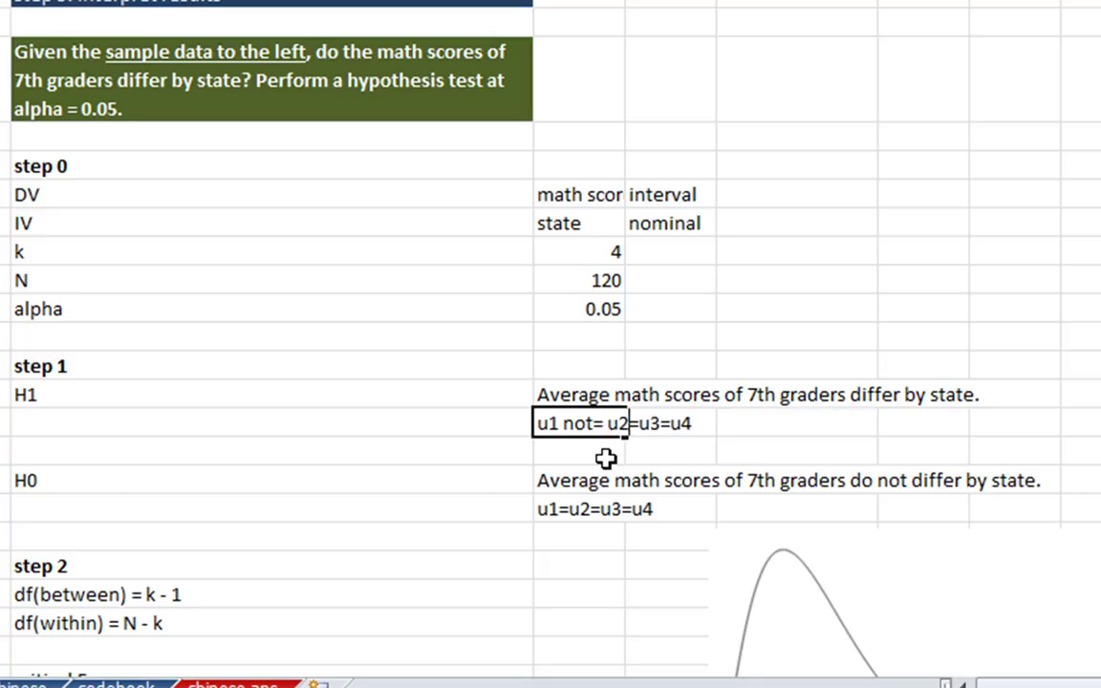
pyautogui.write('not')
pyautogui.press('Right')
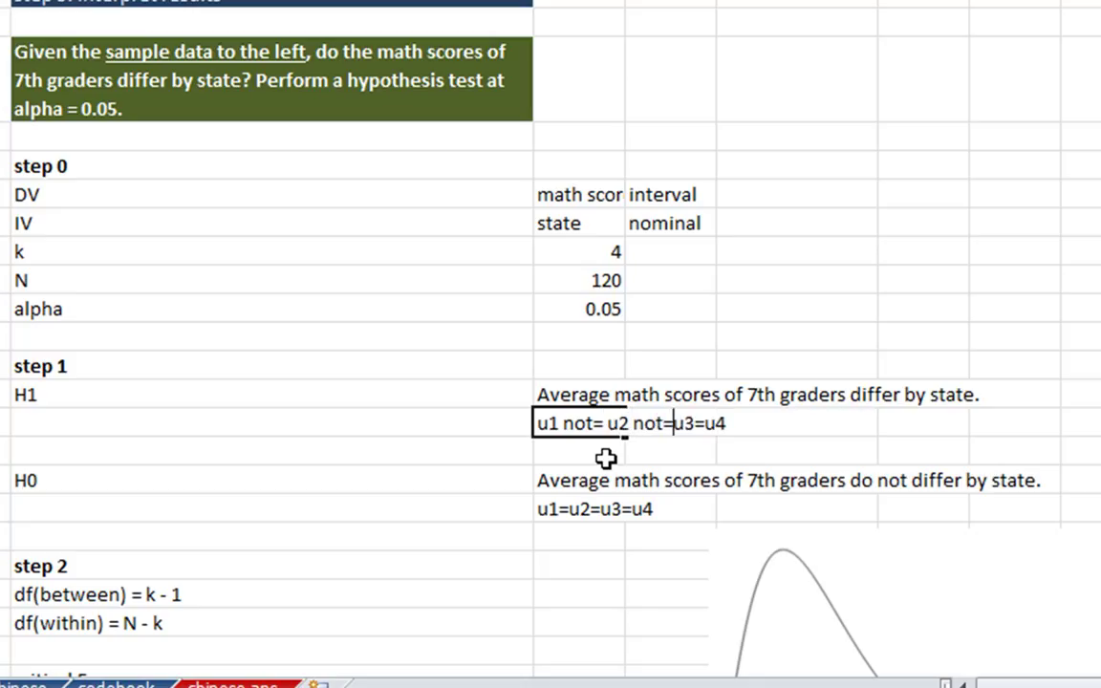
pyautogui.press('Right')
pyautogui.press('Right')
pyautogui.write('not')
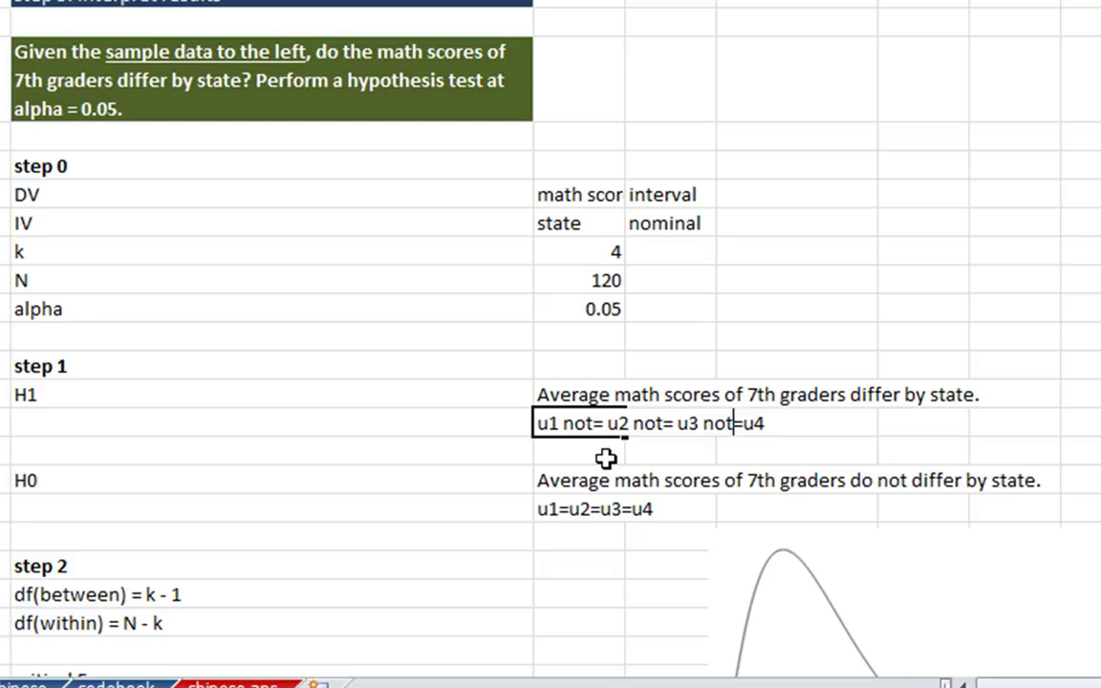
# Step: Add the note '(at least one of the means differs from the others)' beside the H1 equation
pyautogui.press('Right')
pyautogui.press('Tab')
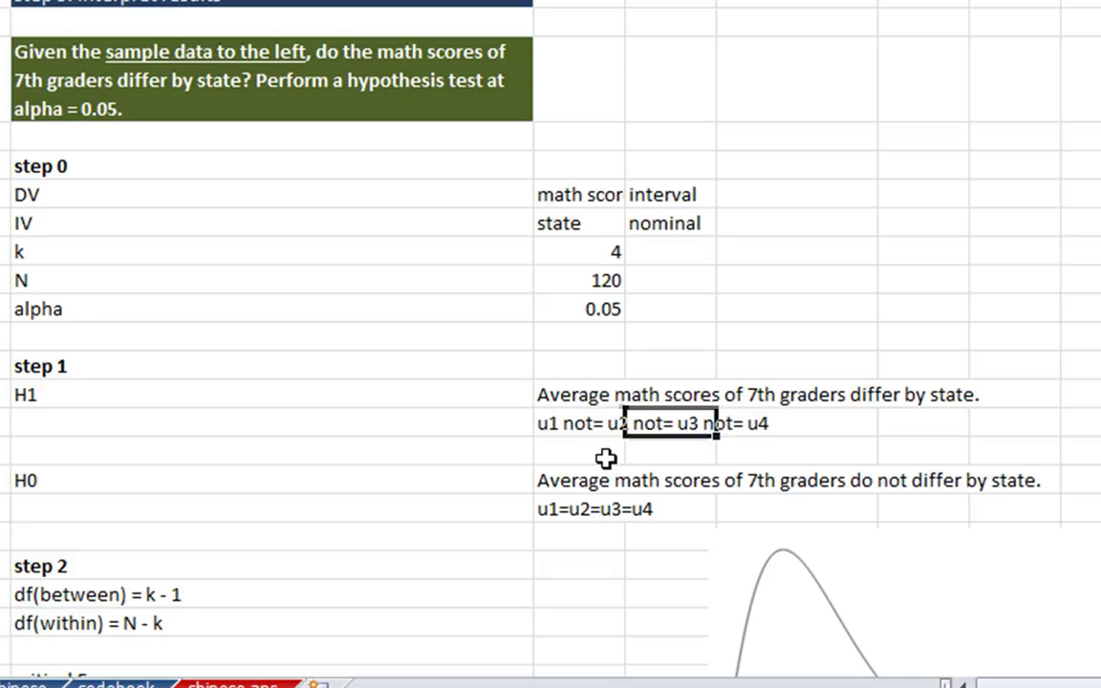
pyautogui.press('Right')
pyautogui.press('Right')
pyautogui.press('Left')
pyautogui.press('Left')
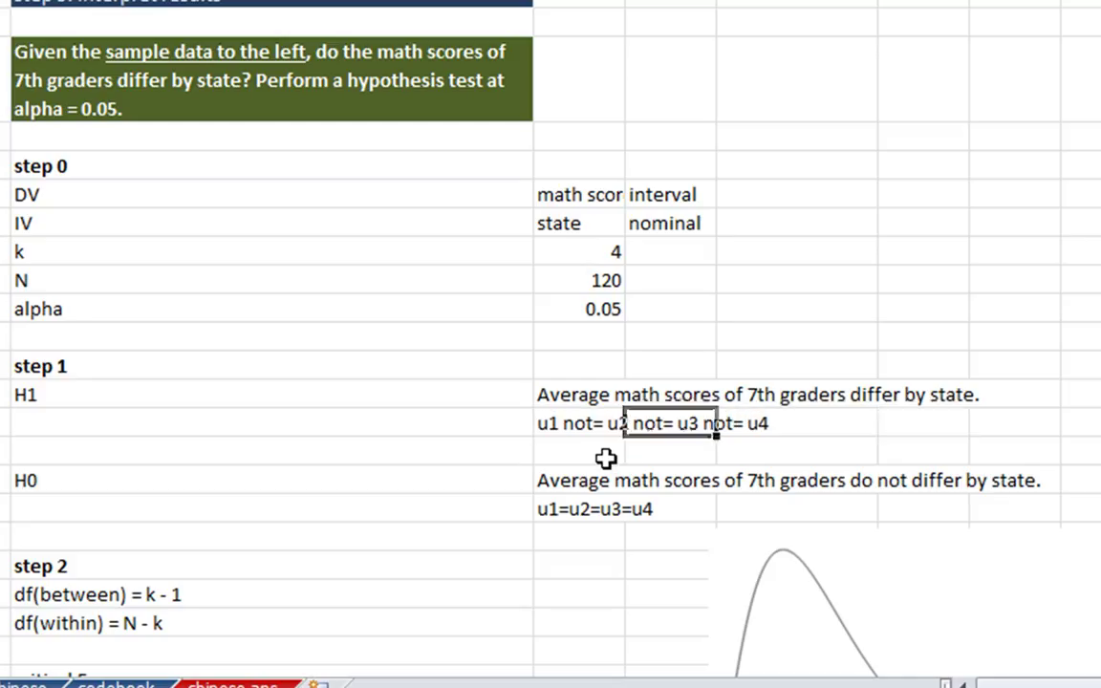
pyautogui.write('(at least')
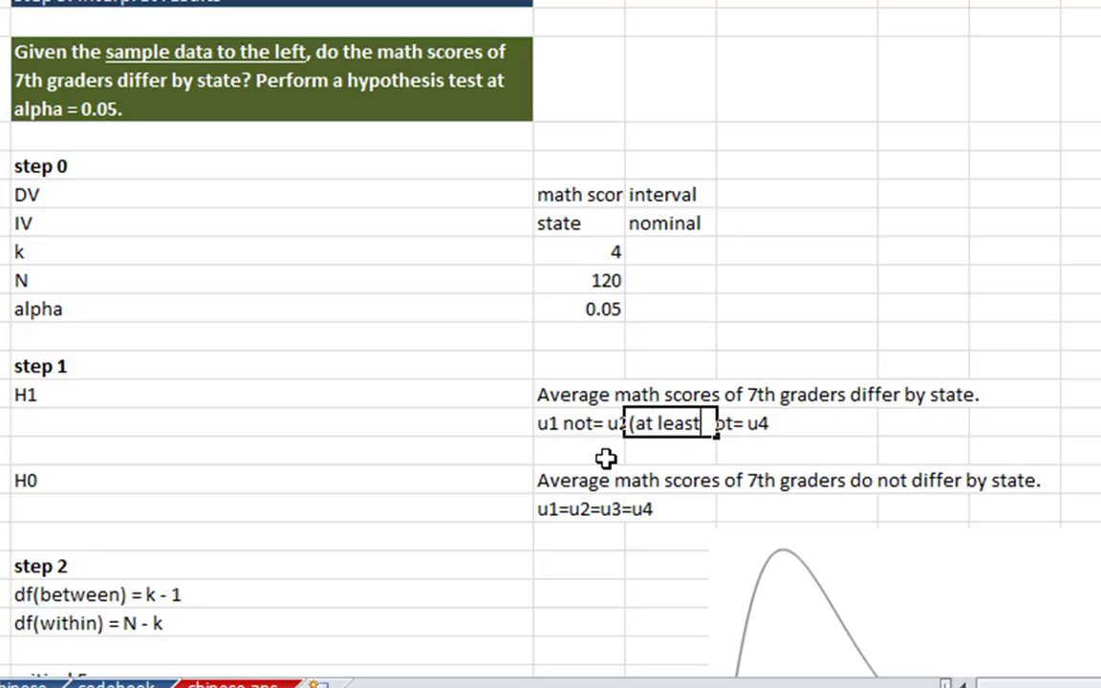
pyautogui.write(' one of th')
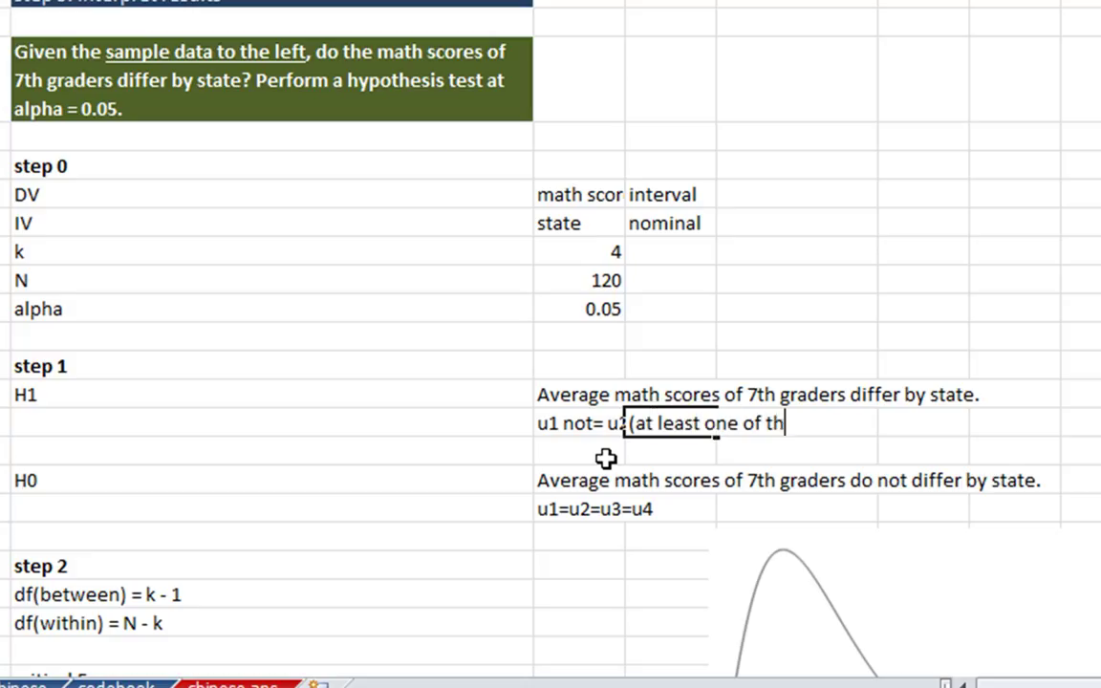
pyautogui.write('e means diff')
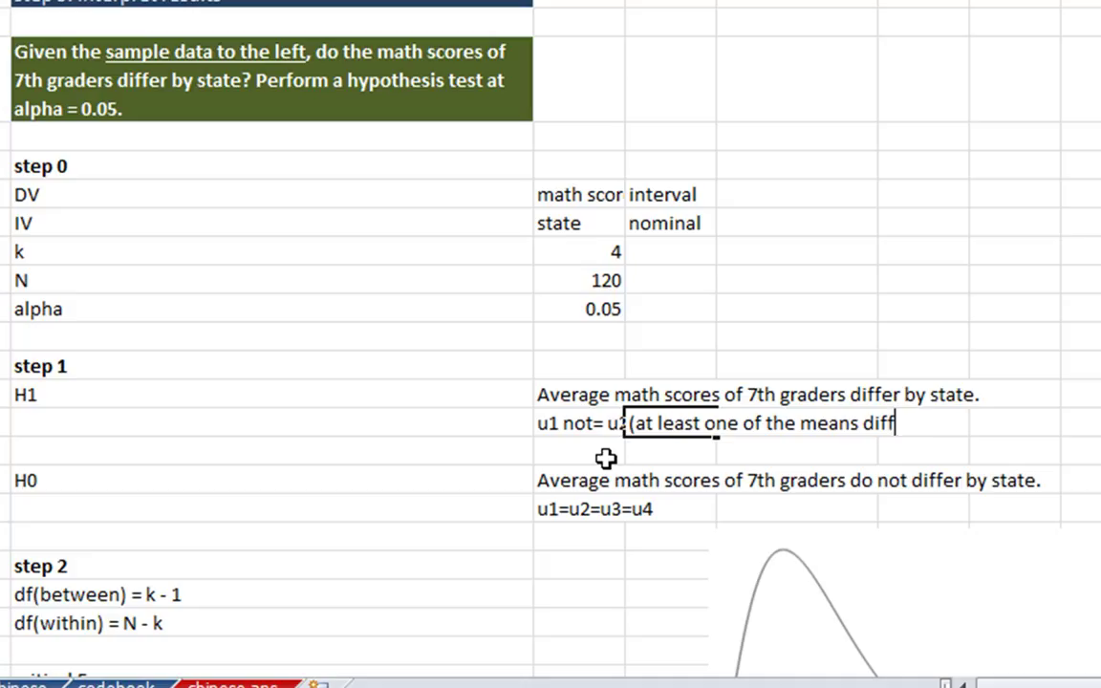
pyautogui.write('ers from the o')
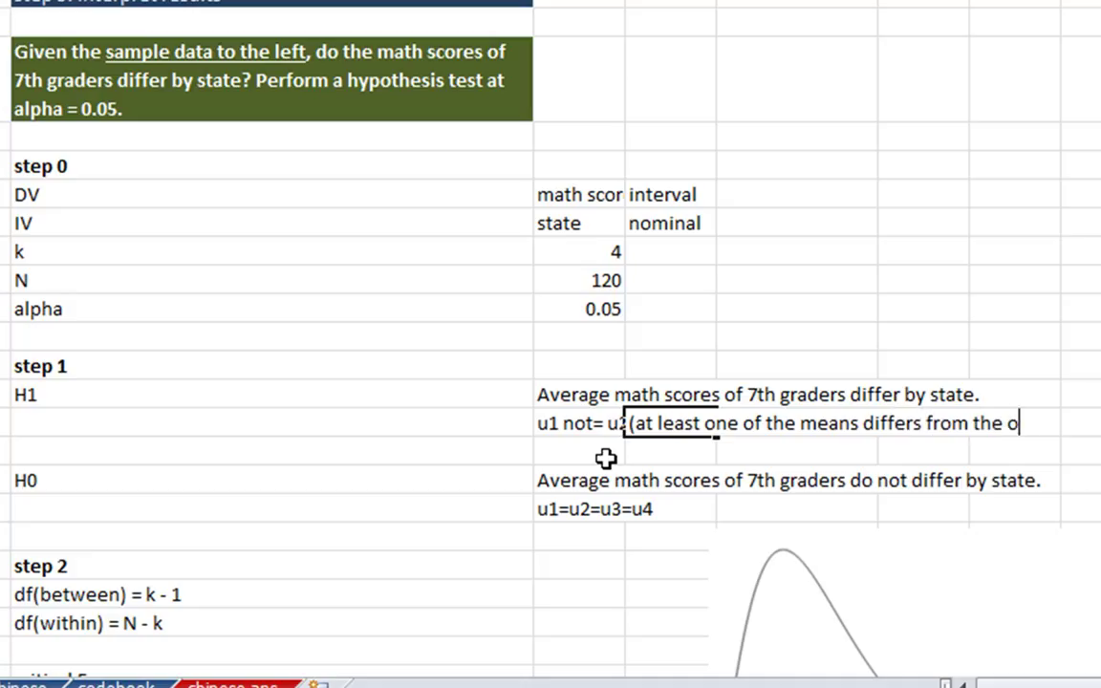
pyautogui.write('thers)')
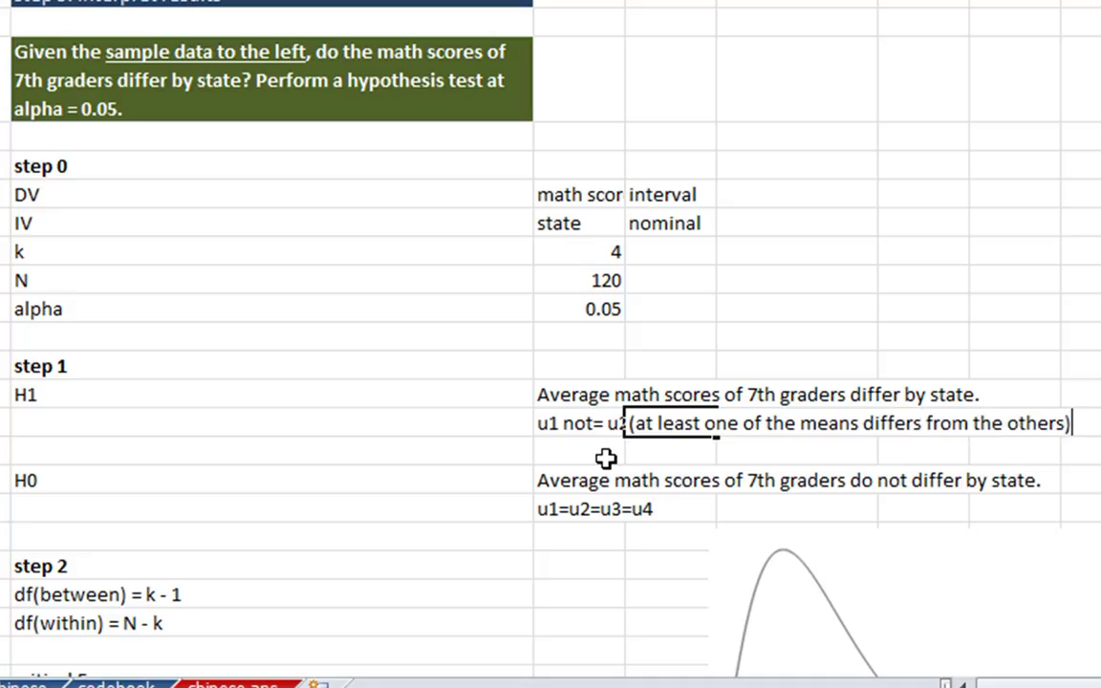
# Step: Commit the H1 note and review the symbolic hypotheses before the df rows
pyautogui.press('Return')
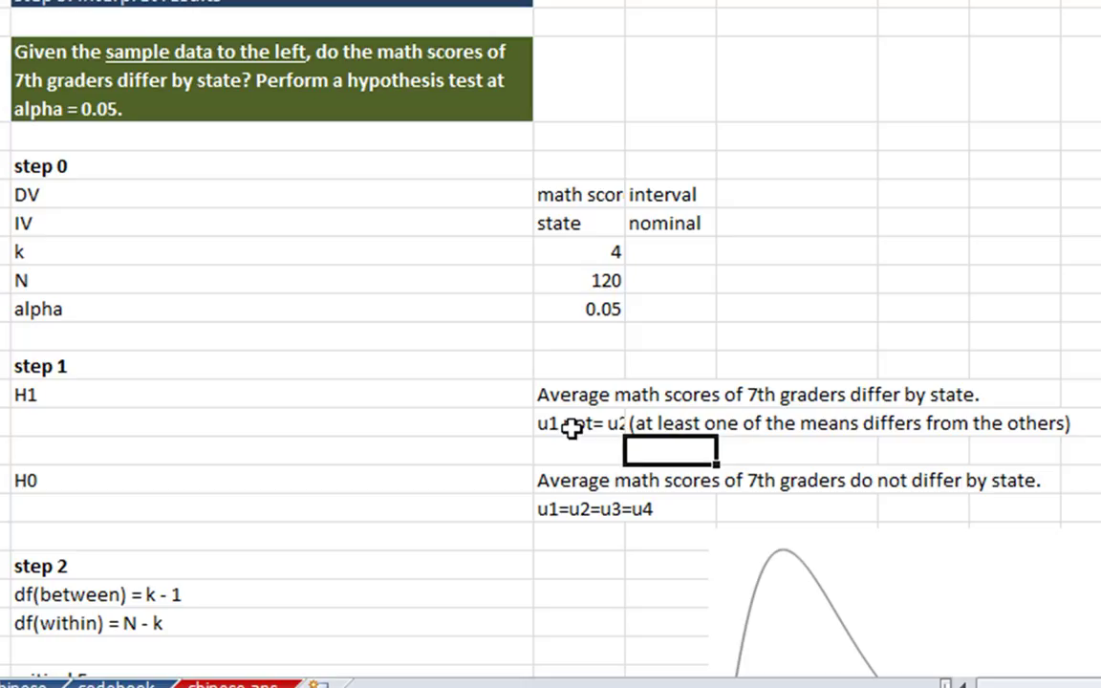
pyautogui.press('Left')
pyautogui.press('Down')
pyautogui.press('Down')
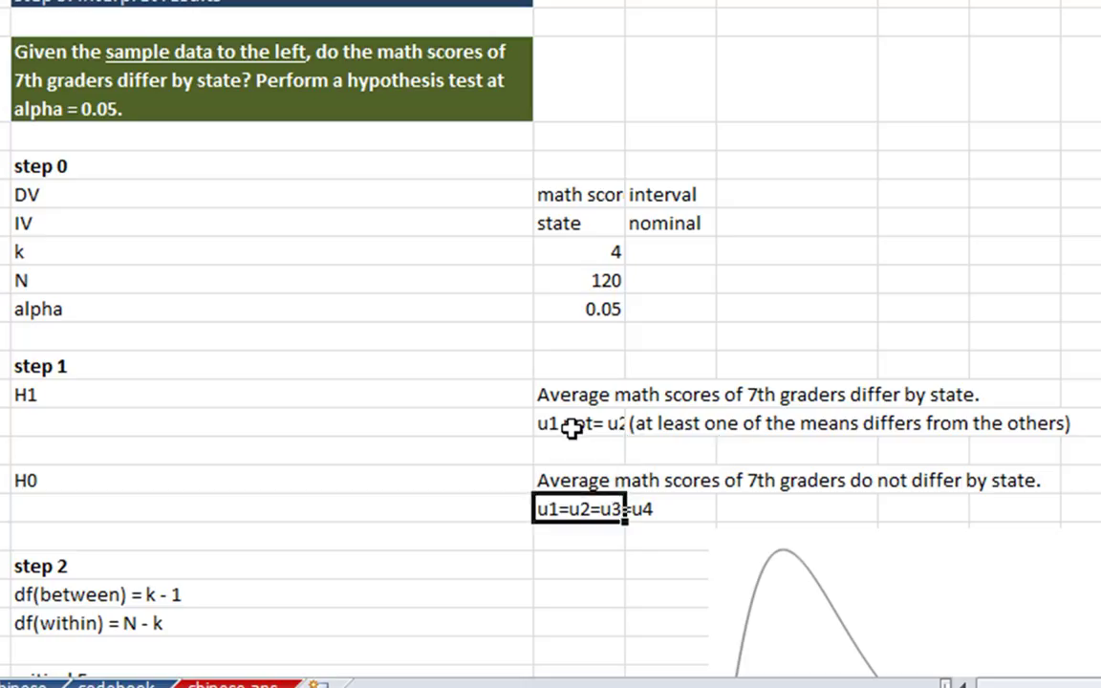
pyautogui.press('Down')
pyautogui.press('Up')
pyautogui.press('Up')
pyautogui.press('Up')
pyautogui.press('Up')
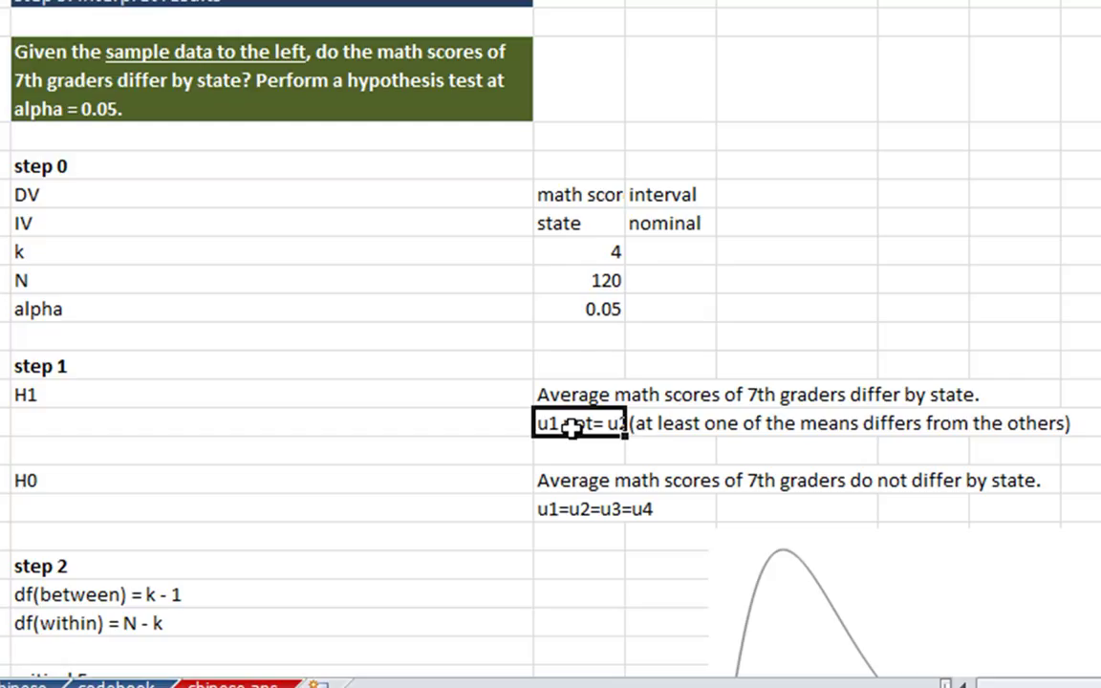
pyautogui.press('Right')
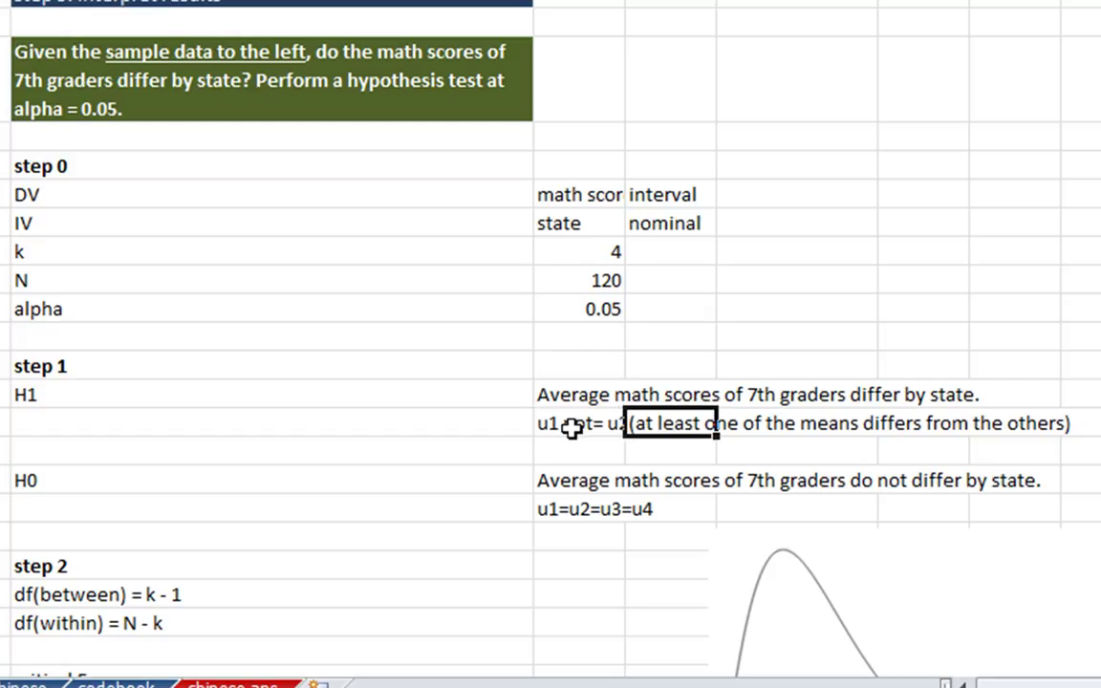
pyautogui.press('Left')
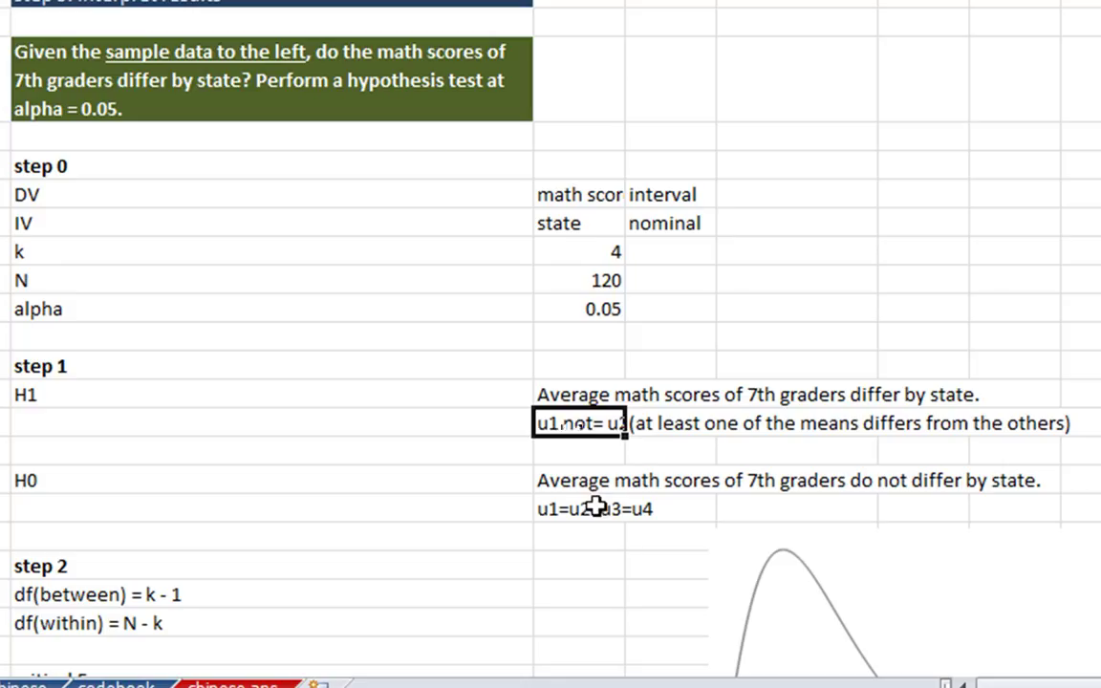
pyautogui.press('Down')
pyautogui.press('Down')
pyautogui.press('Down')
pyautogui.press('Down')
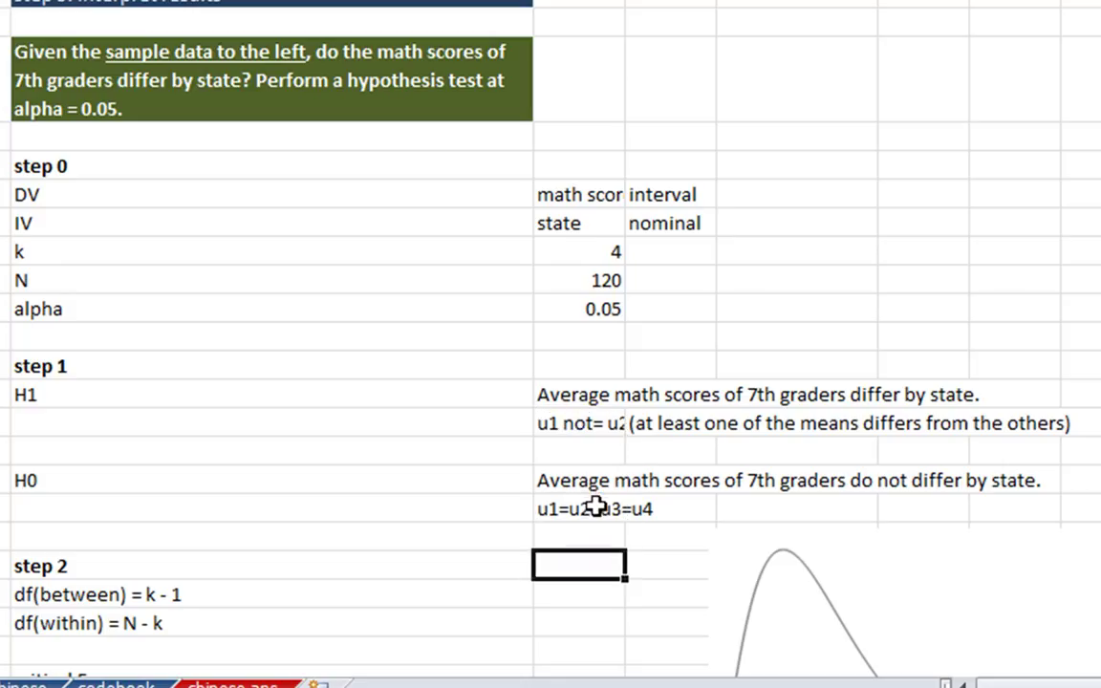
pyautogui.press('Down')
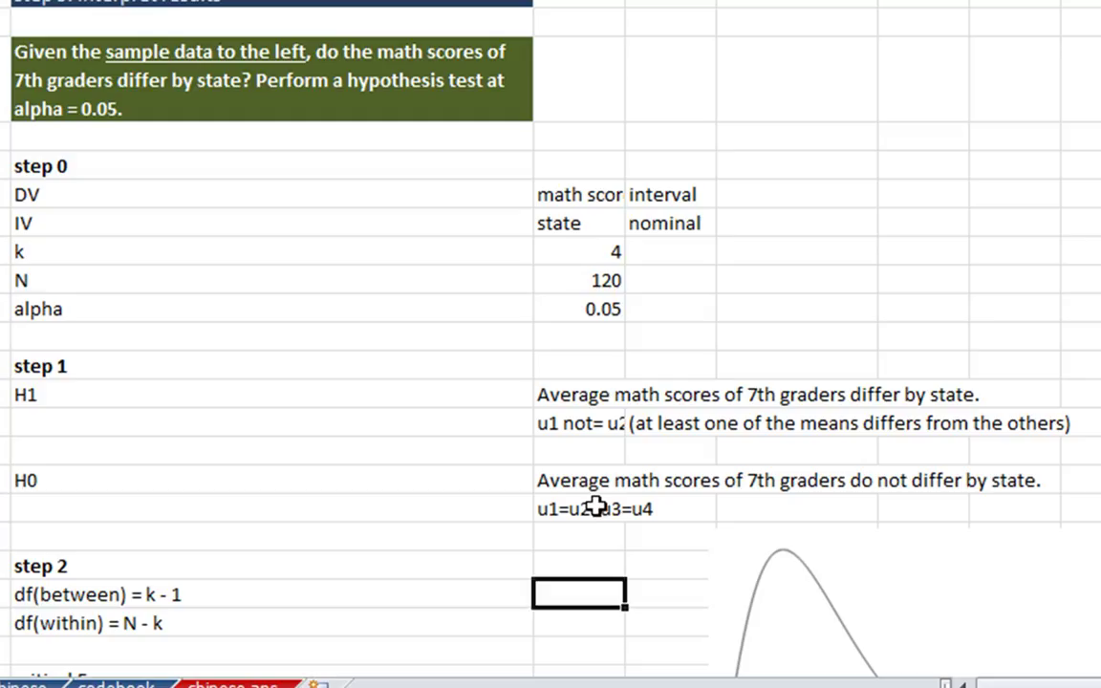
# Step: Compute df(between) as k minus 1 (=G18-1), giving 3
pyautogui.write('=')
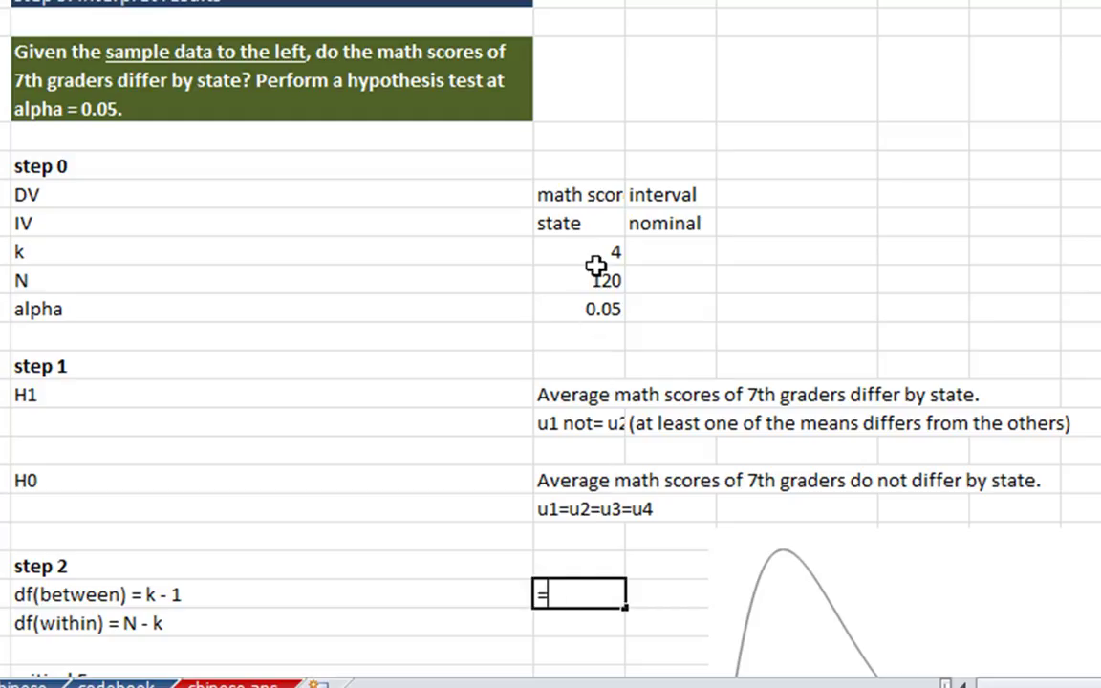
pyautogui.click(592, 249)
pyautogui.write('-')
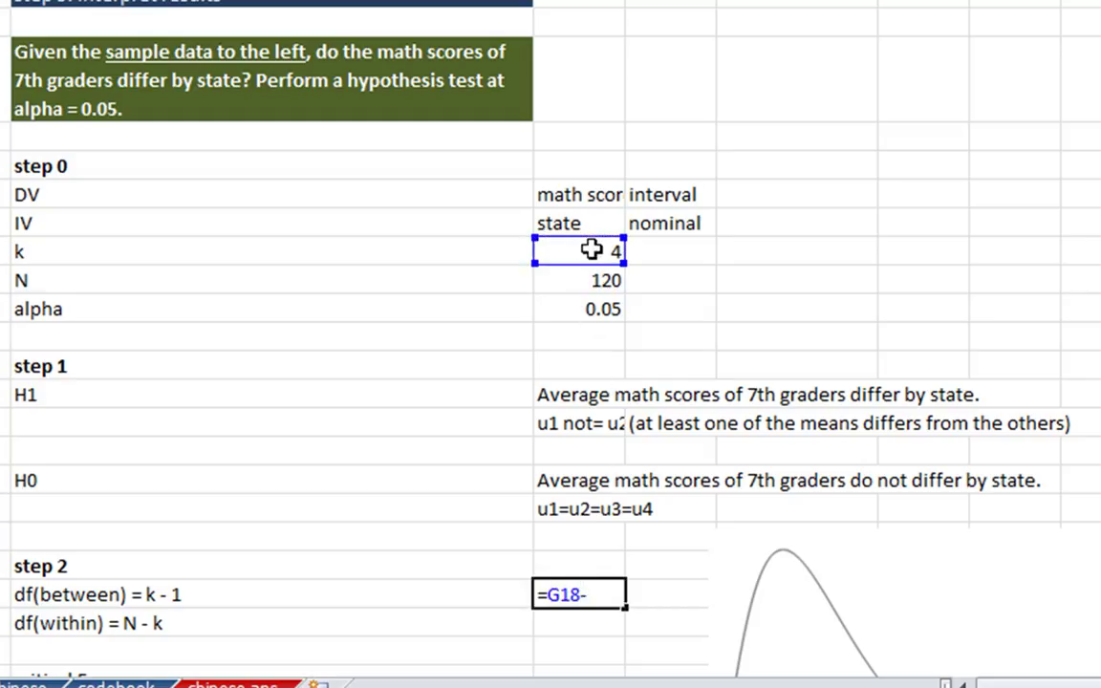
pyautogui.write('1')
pyautogui.press('Return')
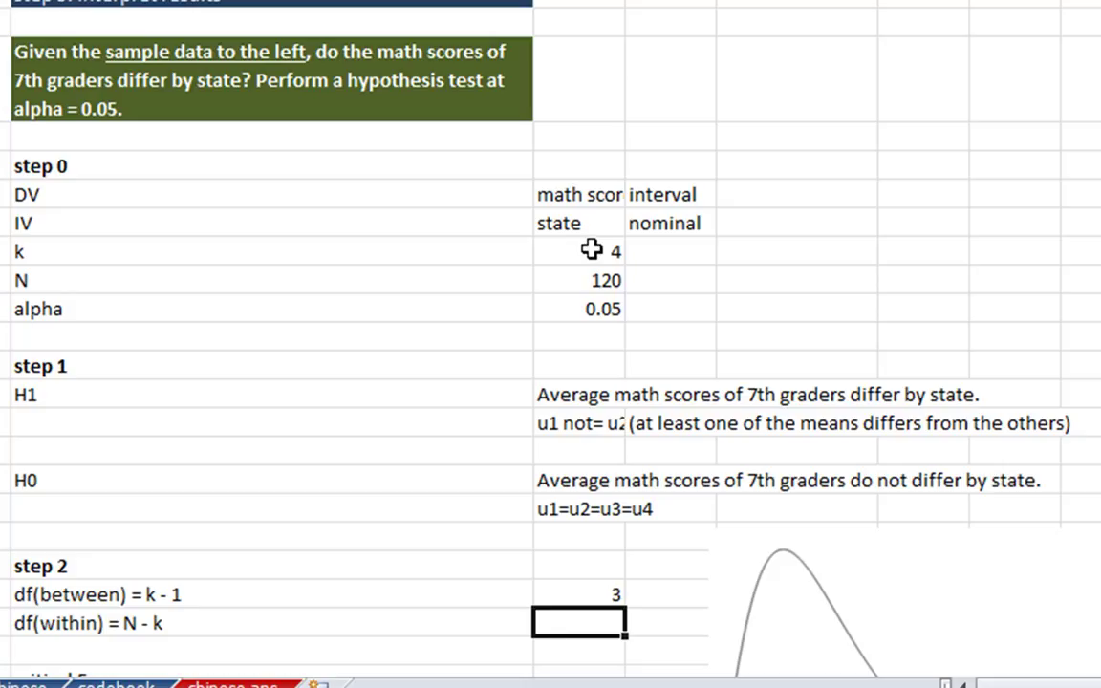
# Step: Compute df(within) as N minus k (=G19-G18), giving 116
pyautogui.write('=')
pyautogui.click(580, 276)
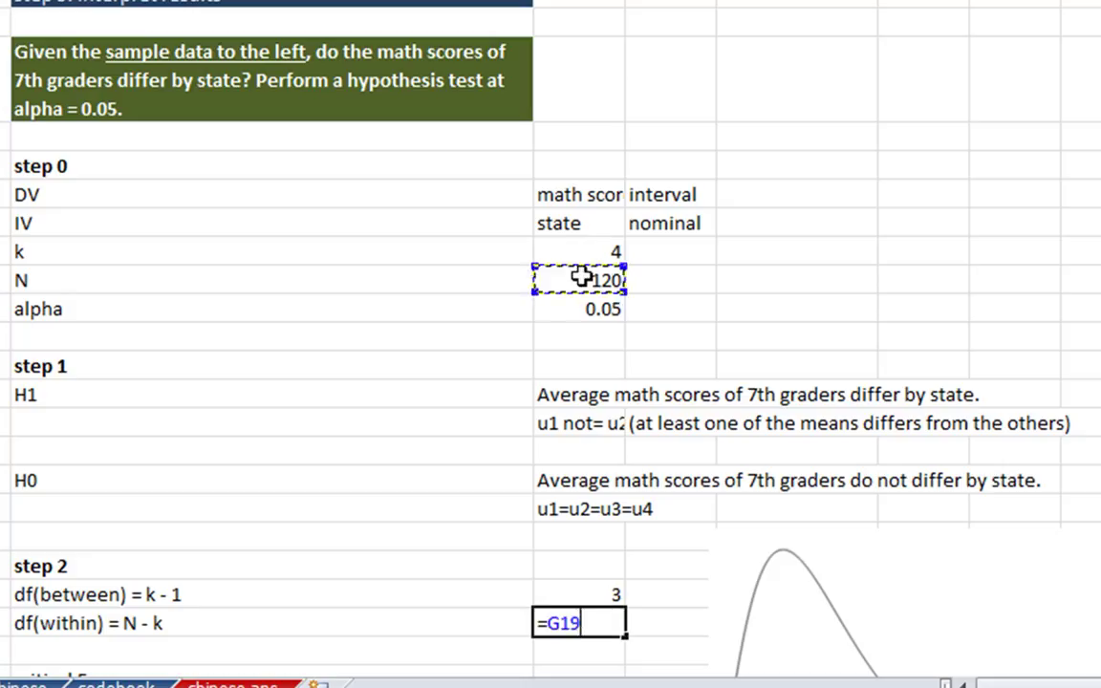
pyautogui.write('-')
pyautogui.click(587, 252)
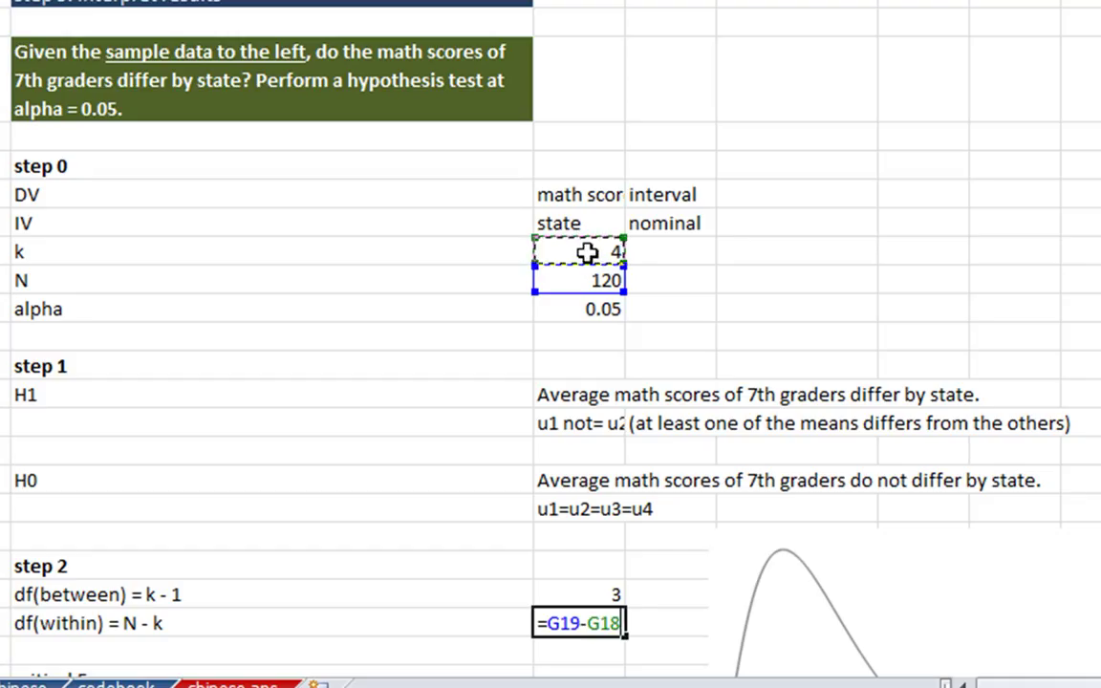
pyautogui.press('Return')
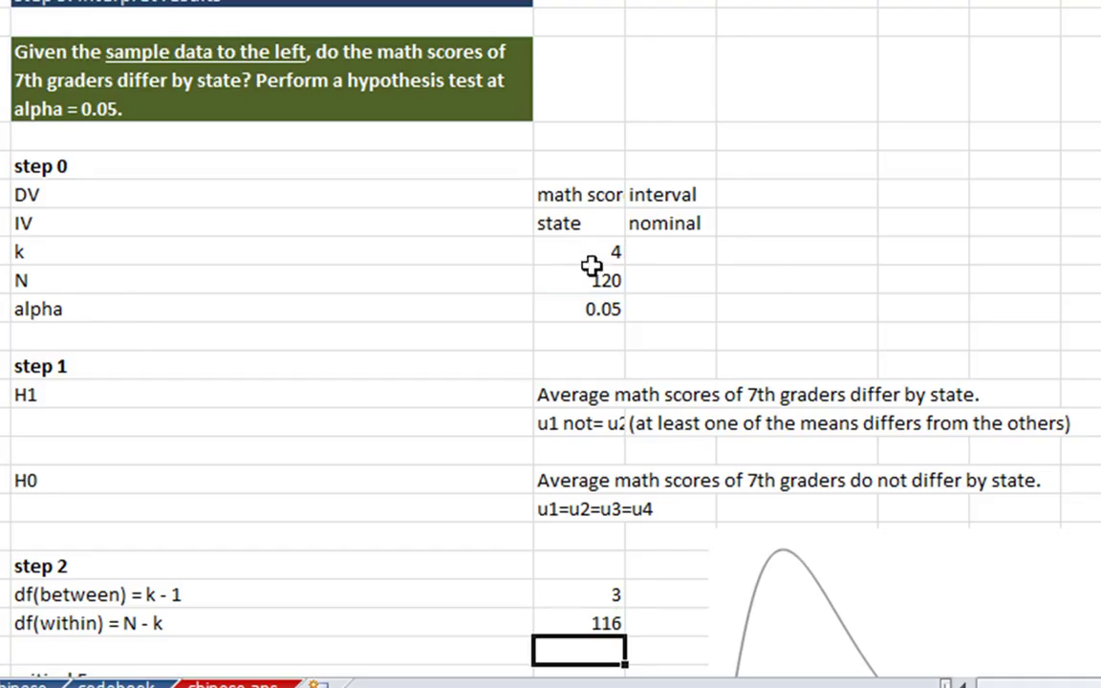
pyautogui.scroll(-3, 590, 279)
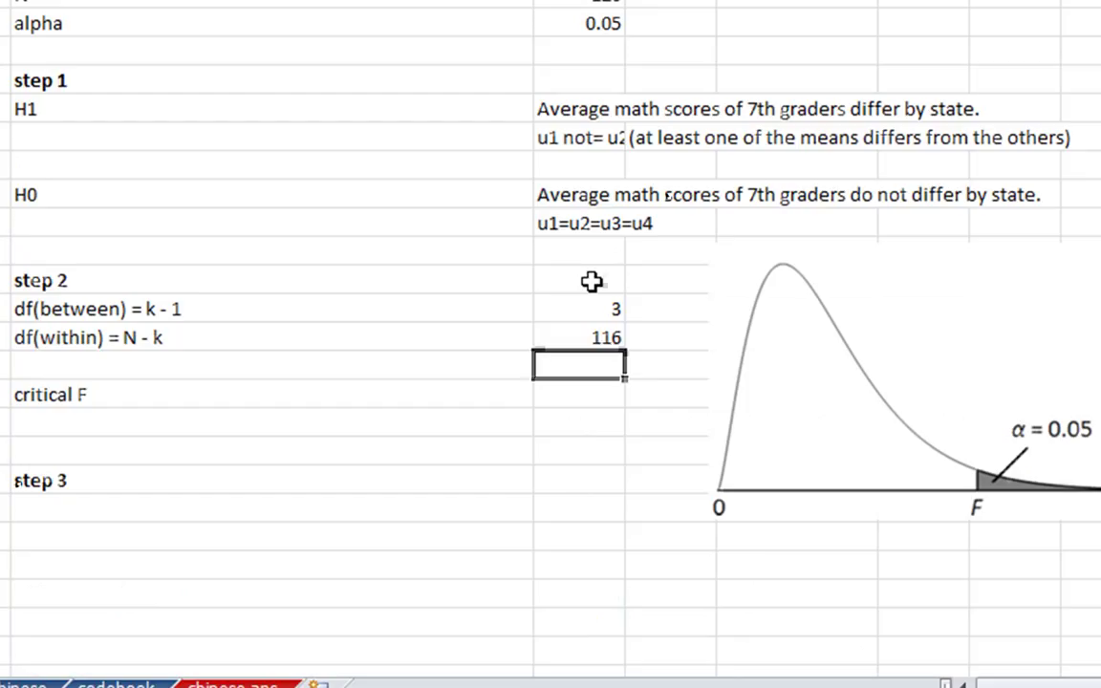
# Step: Enter =F.INV.RT(G20,G30,G31) for critical F, giving 2.682809
pyautogui.click(584, 390)
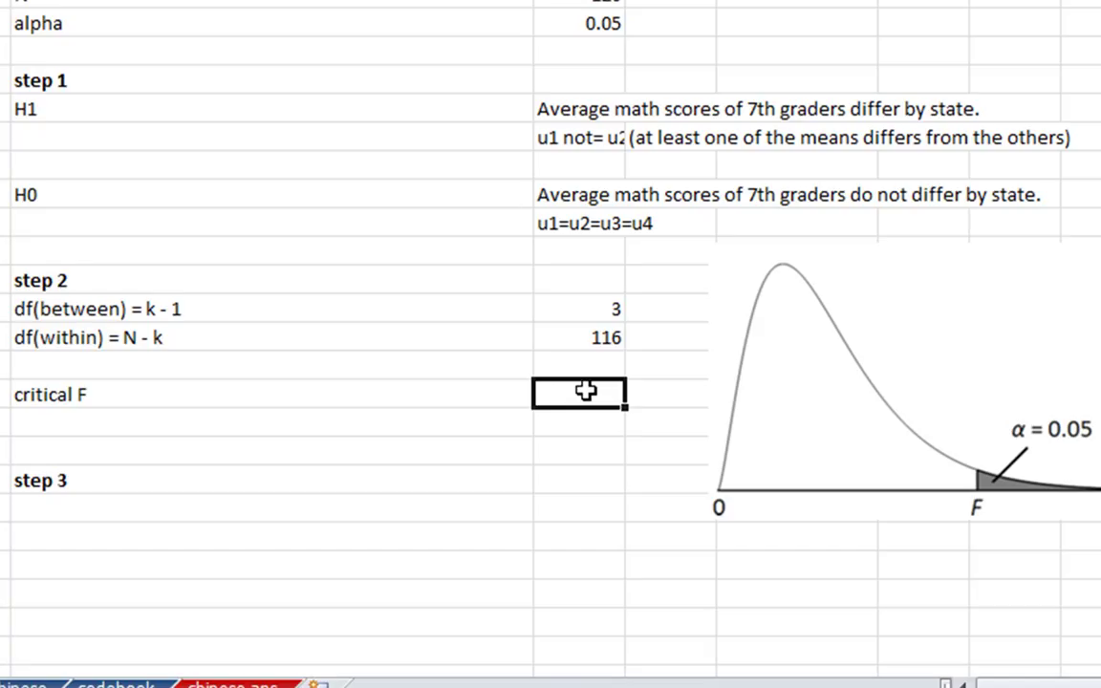
pyautogui.write('=f.')
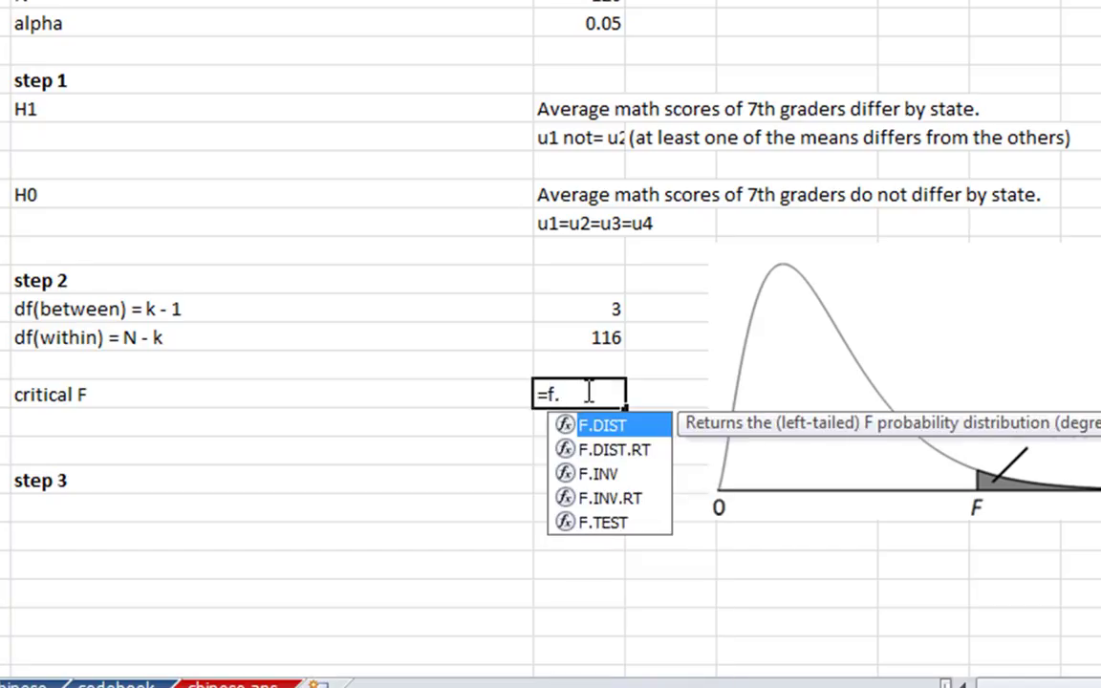
pyautogui.write('in')
pyautogui.press('Down')
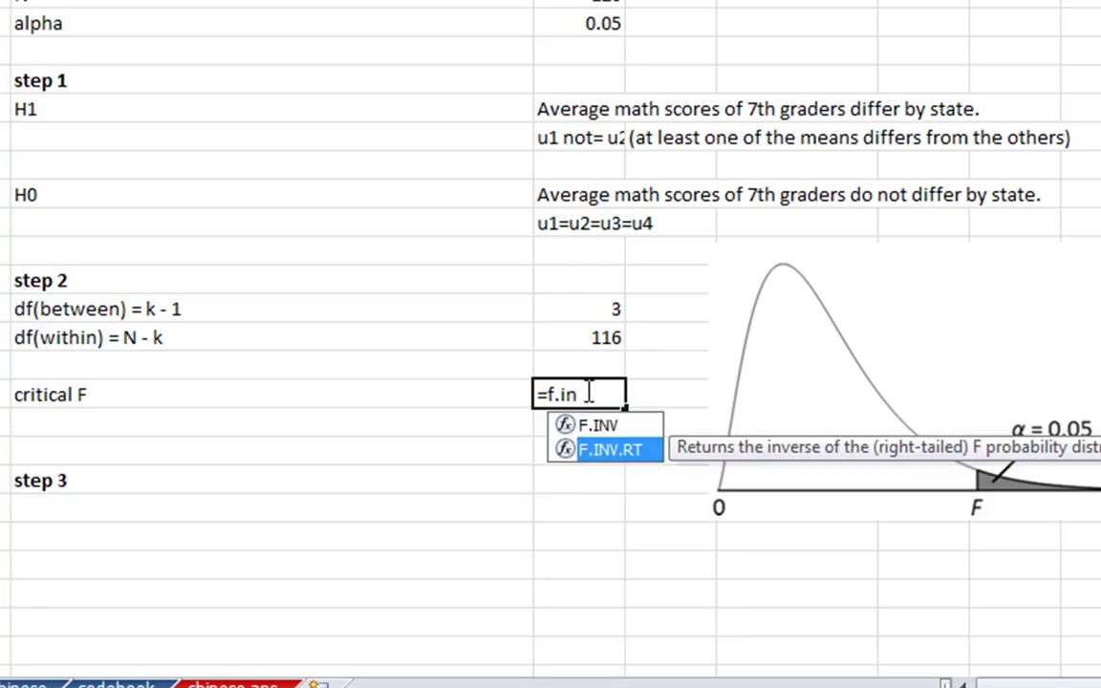
pyautogui.press('Tab')
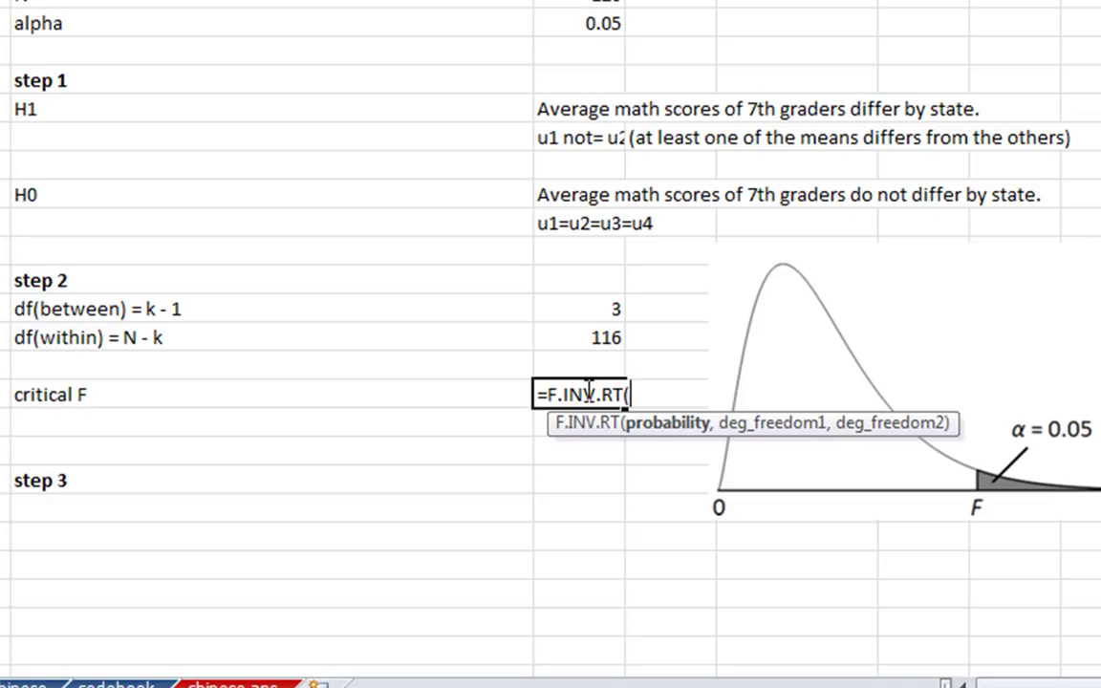
pyautogui.click(592, 27)
pyautogui.write(',')
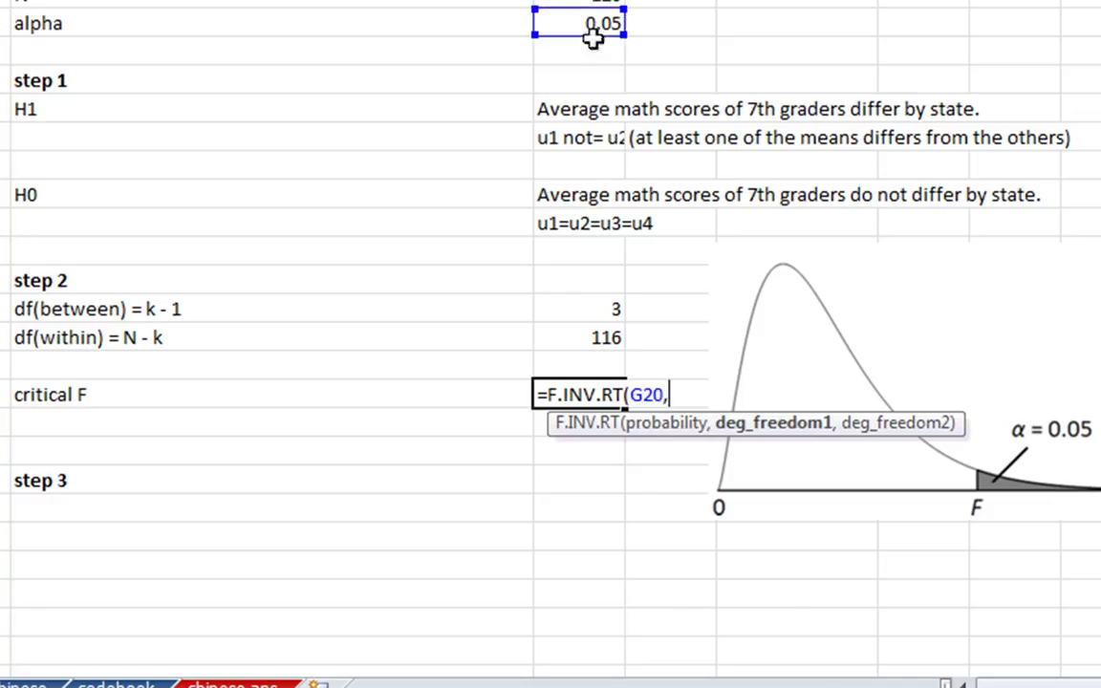
pyautogui.click(585, 310)
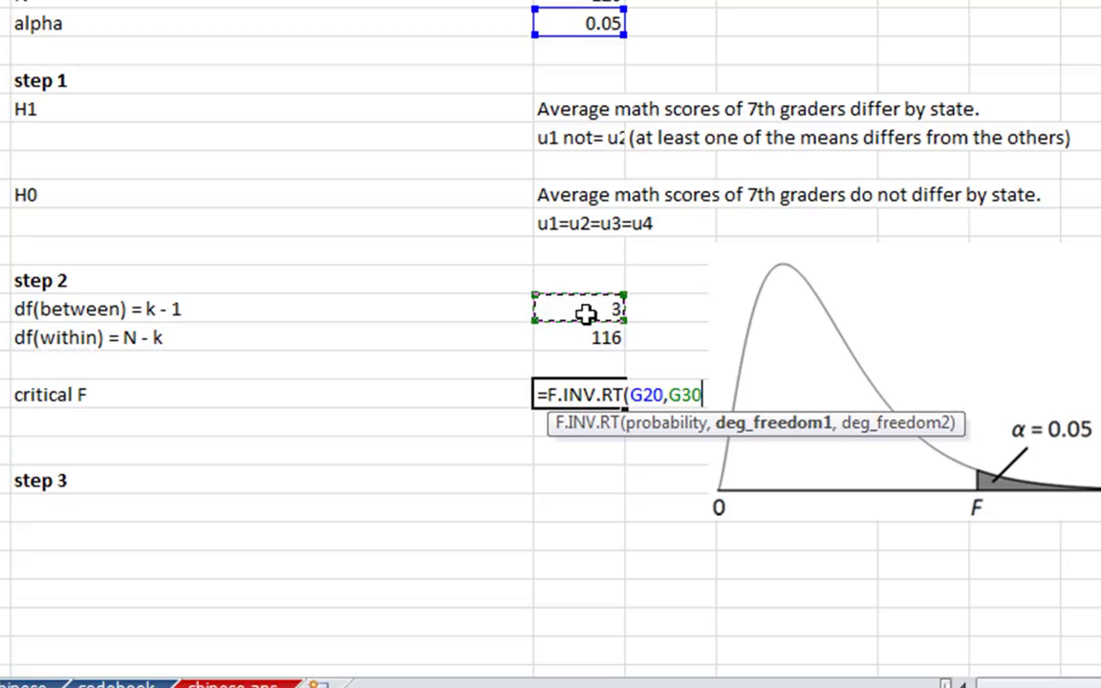
pyautogui.write(',')
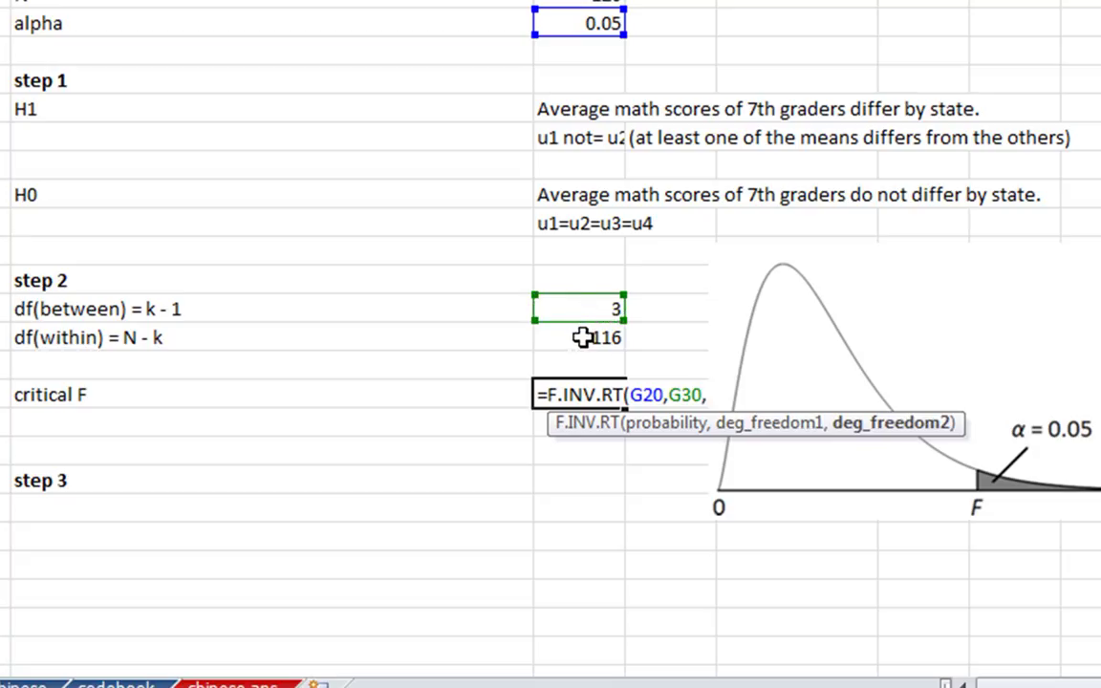
pyautogui.click(583, 338)
pyautogui.write(')')
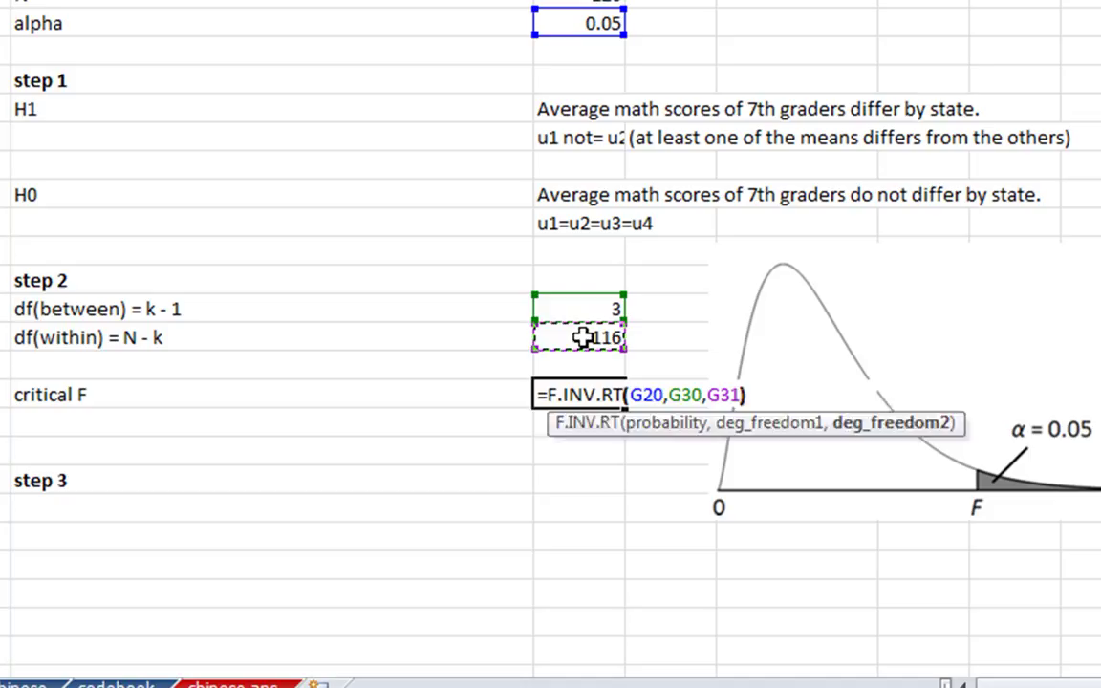
pyautogui.press('Return')
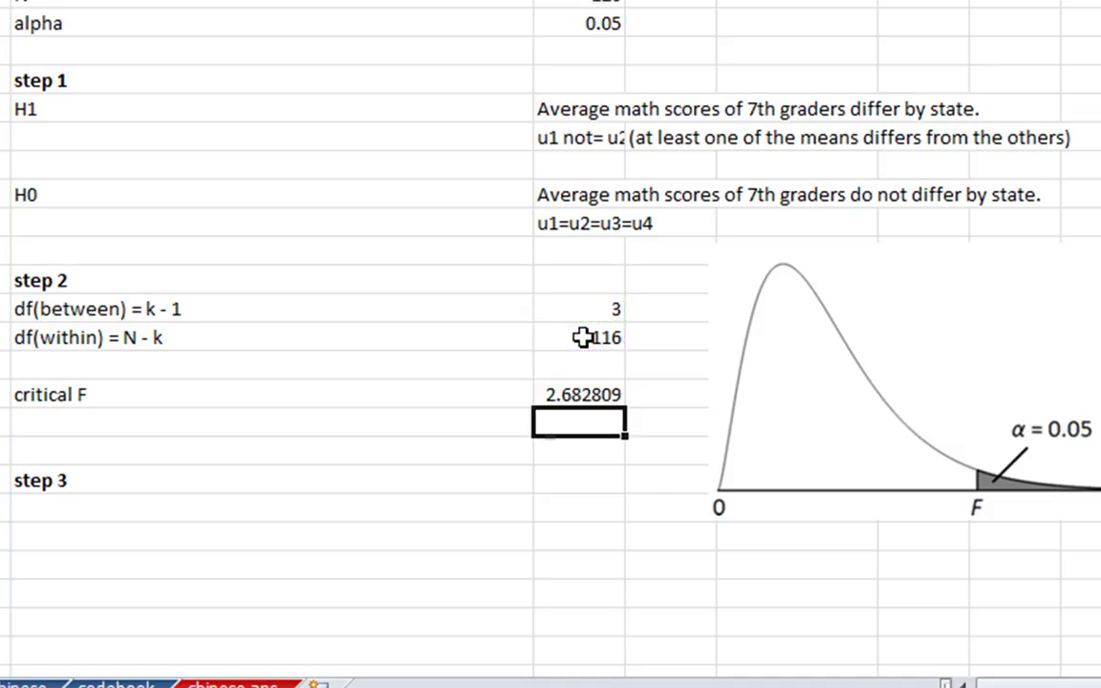
pyautogui.press('Up')
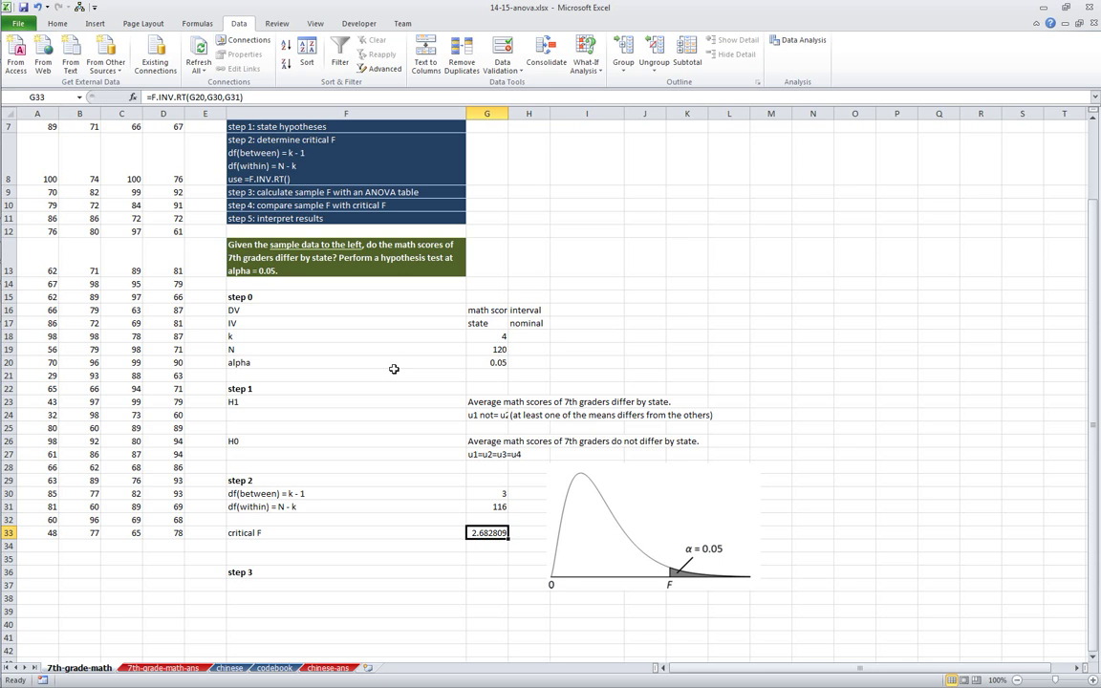
# Step: Open Data Analysis from the Data tab and choose Anova: Single Factor
pyautogui.scroll(-1, 241, 26)
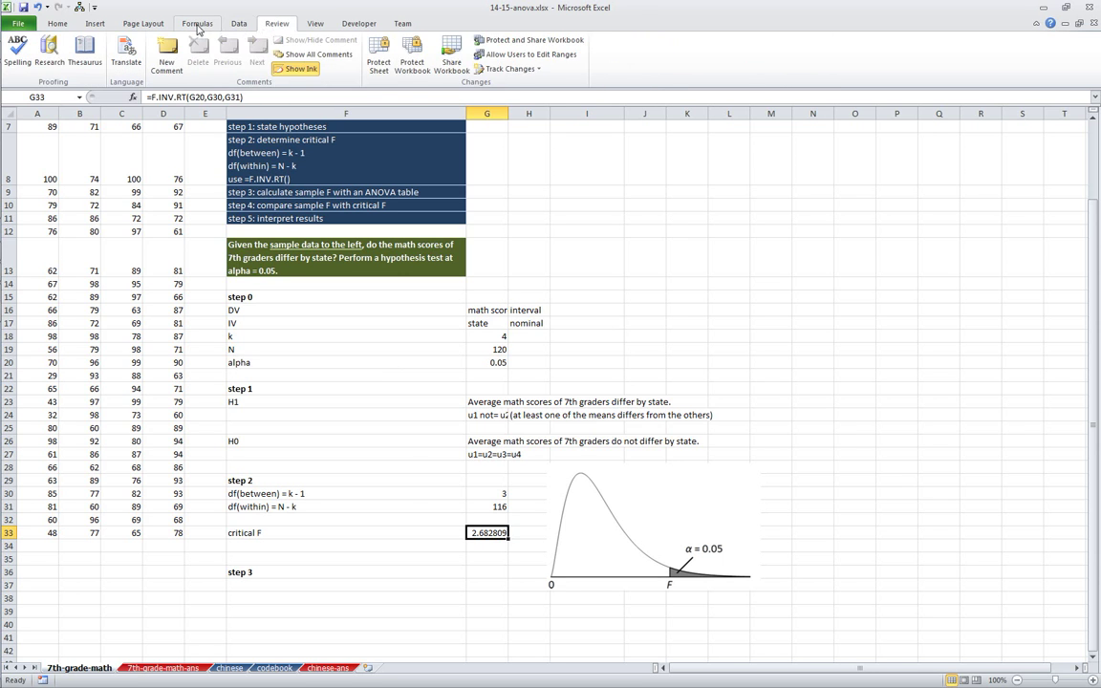
pyautogui.click(198, 26)
pyautogui.scroll(-1, 218, 26)
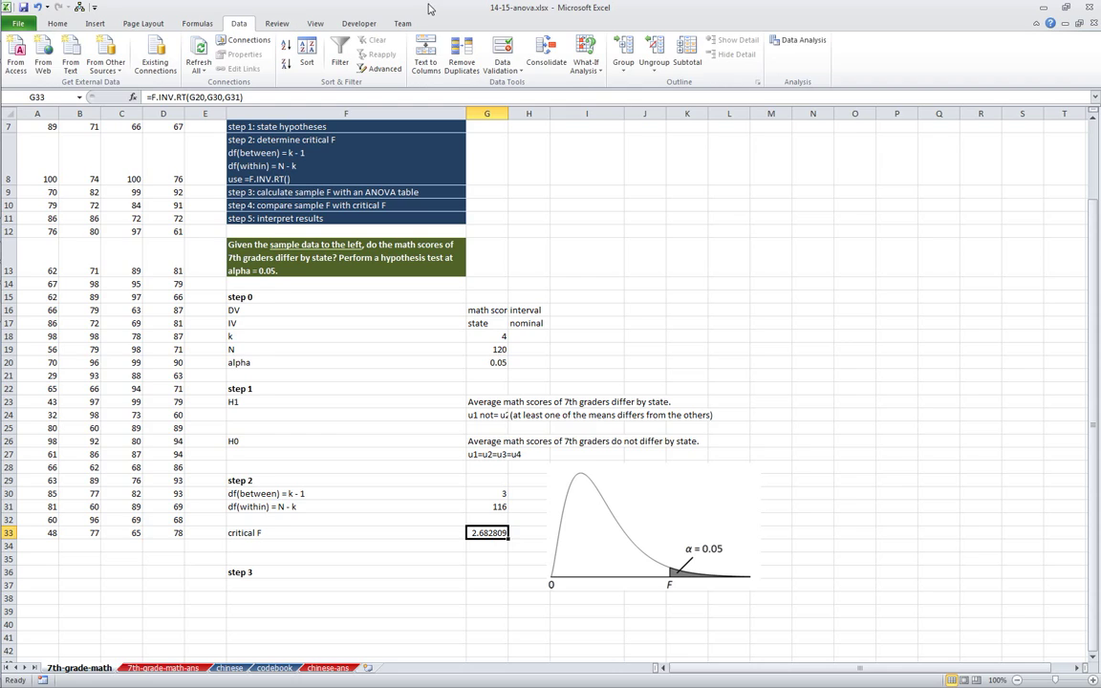
pyautogui.click(793, 43)
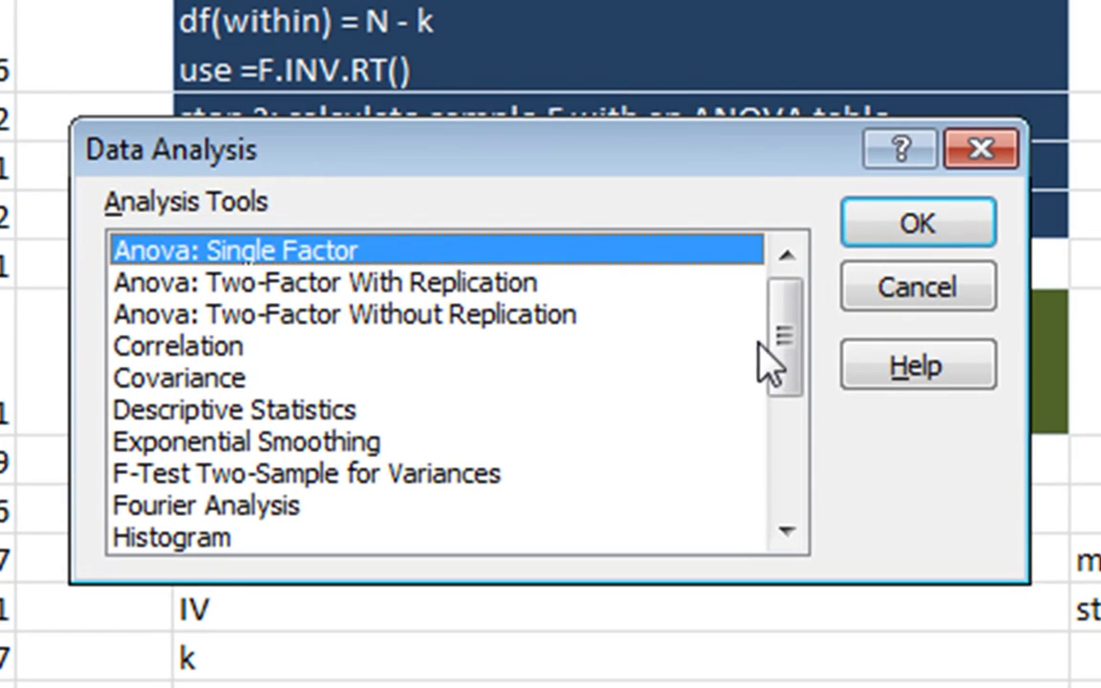
pyautogui.moveTo(783, 313)
pyautogui.mouseDown()
pyautogui.moveTo(775, 422)
pyautogui.moveTo(788, 430)
pyautogui.moveTo(789, 330)
pyautogui.mouseUp()
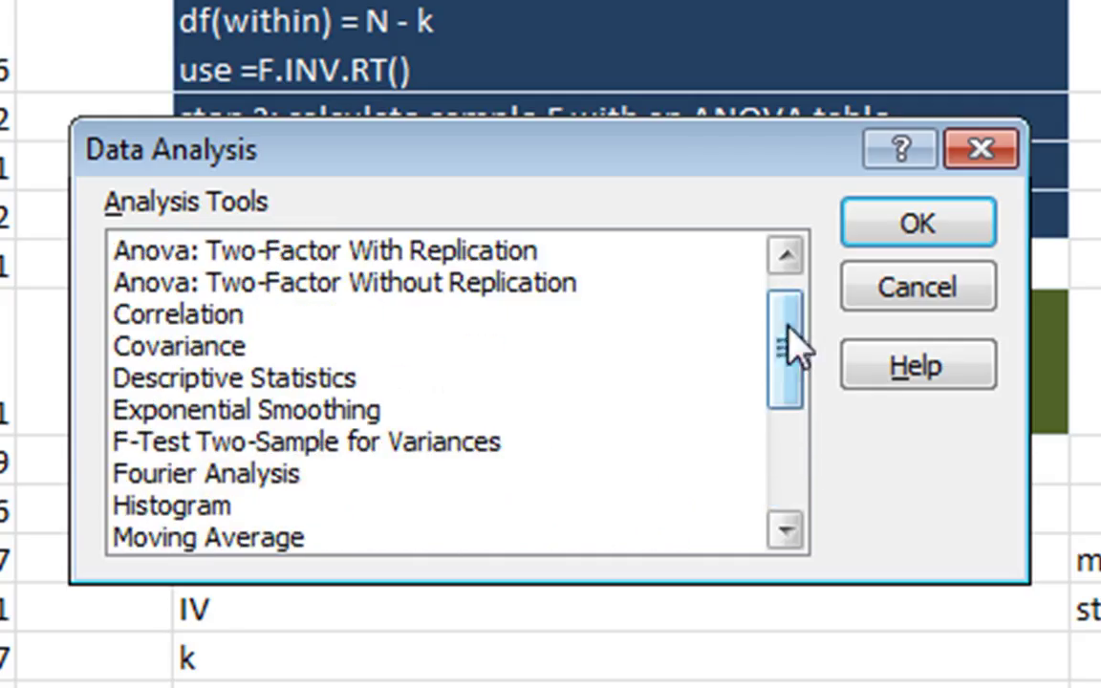
pyautogui.moveTo(789, 382); pyautogui.dragTo(810, 283)
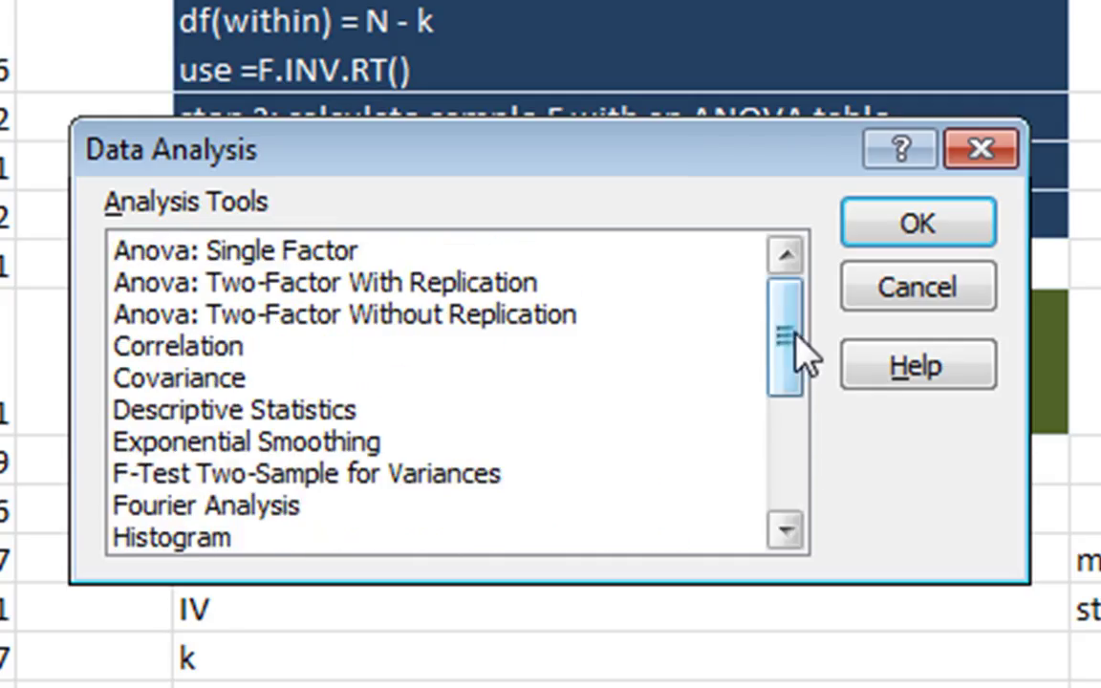
pyautogui.click(359, 253)
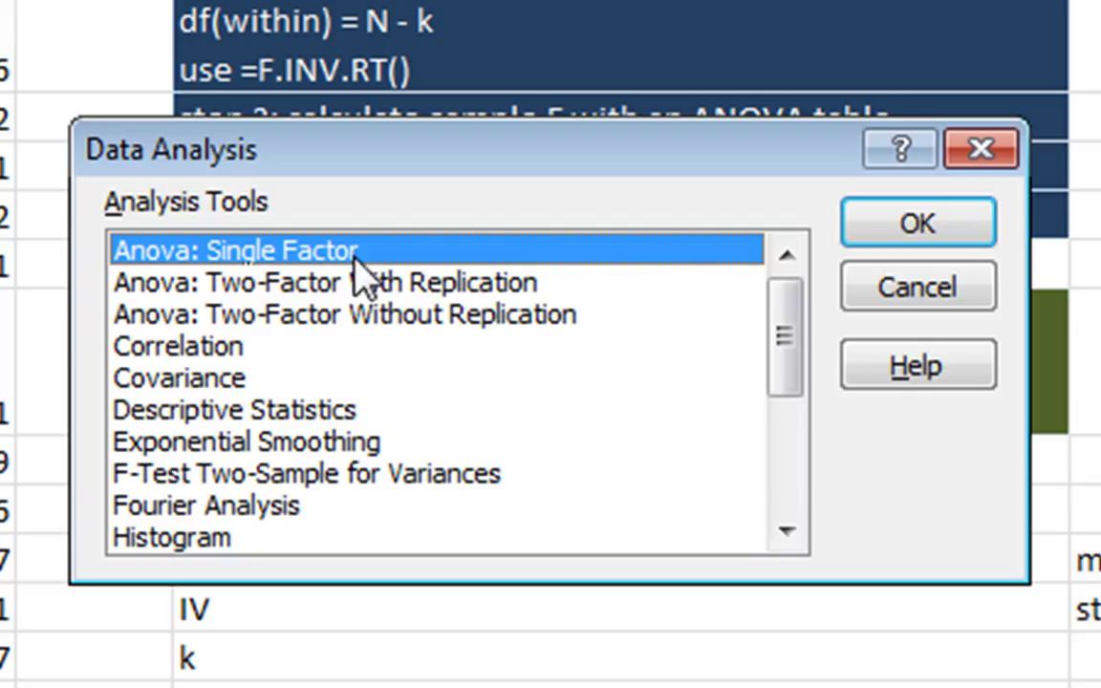
pyautogui.click(913, 227)
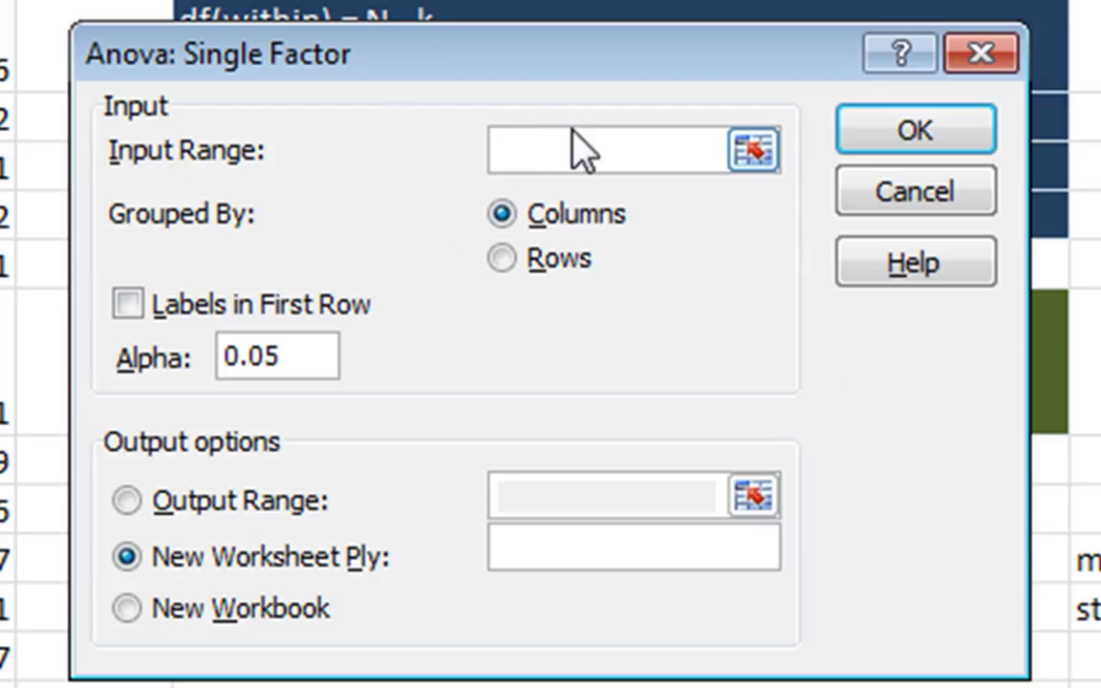
# Step: Set the ANOVA input range to the four state score columns, with labels in the first row
pyautogui.click(756, 154)
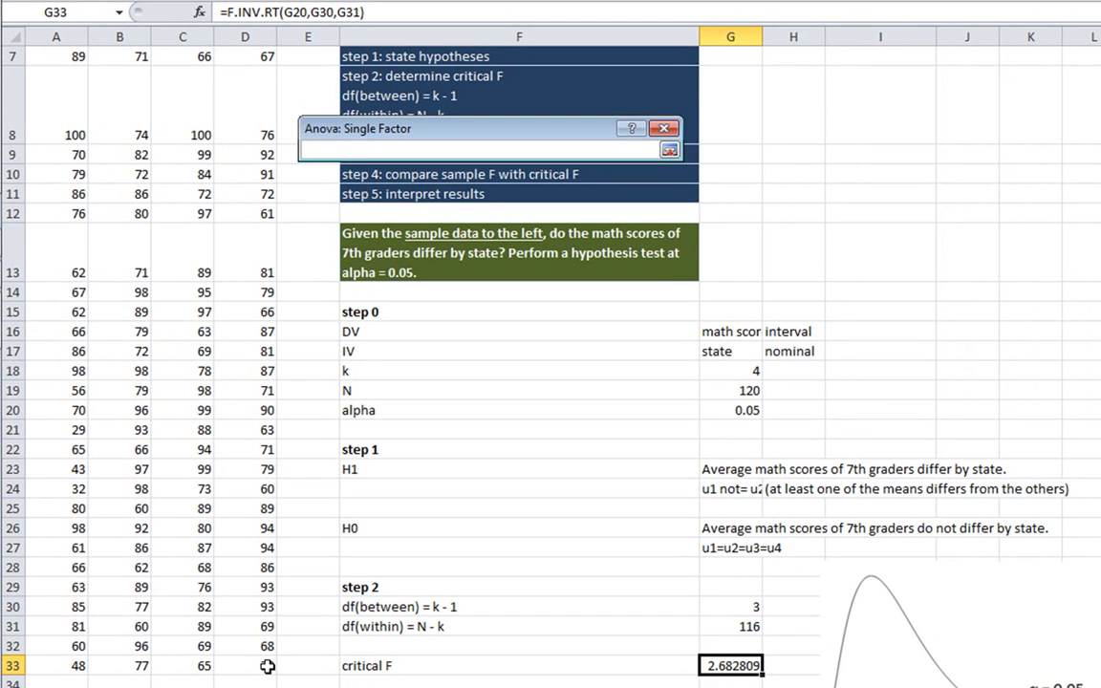
pyautogui.moveTo(267, 666); pyautogui.dragTo(59, 155)
pyautogui.press('Return')
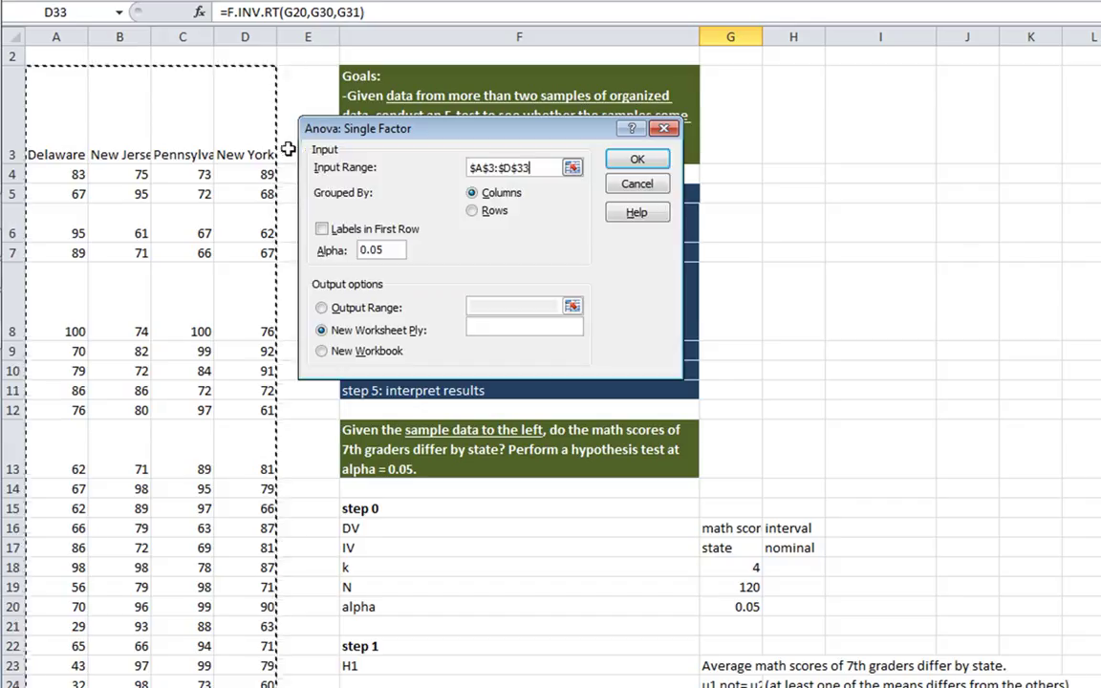
pyautogui.click(323, 230)
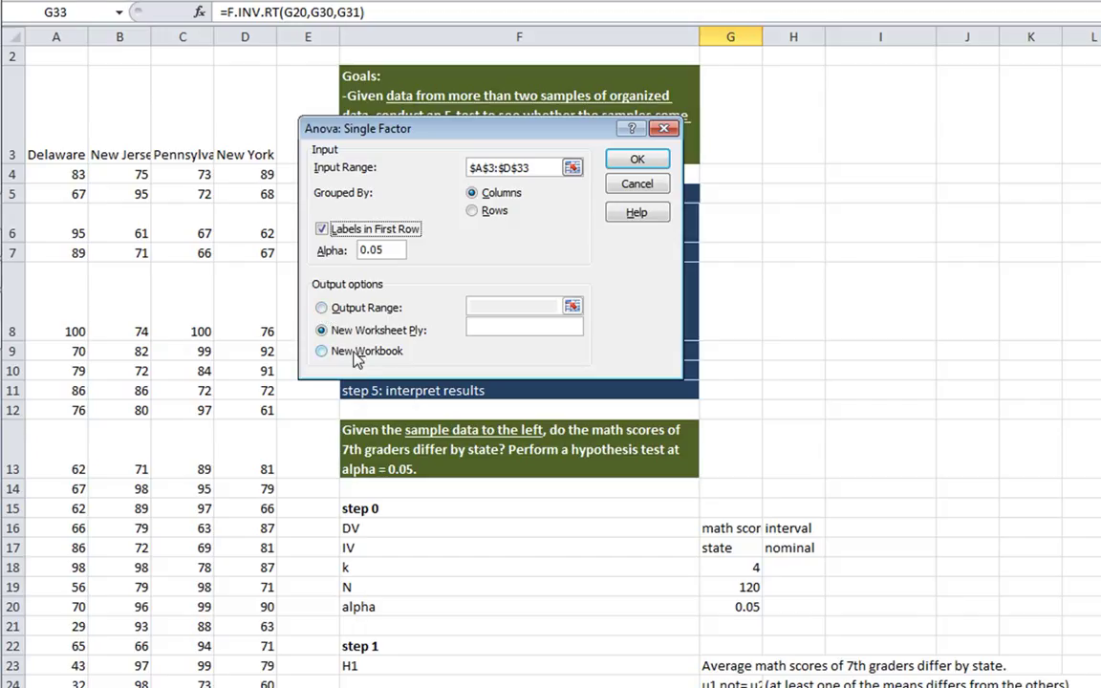
# Step: Send the ANOVA output to $F$37 below step 3 and run it
pyautogui.click(323, 308)
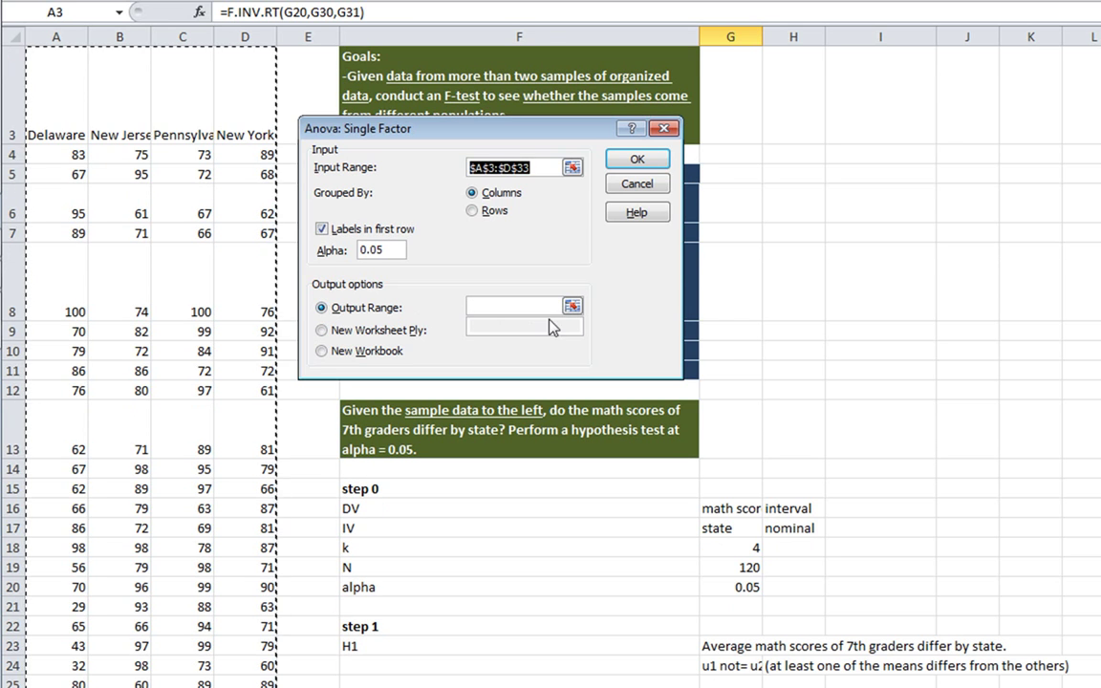
pyautogui.click(571, 306)
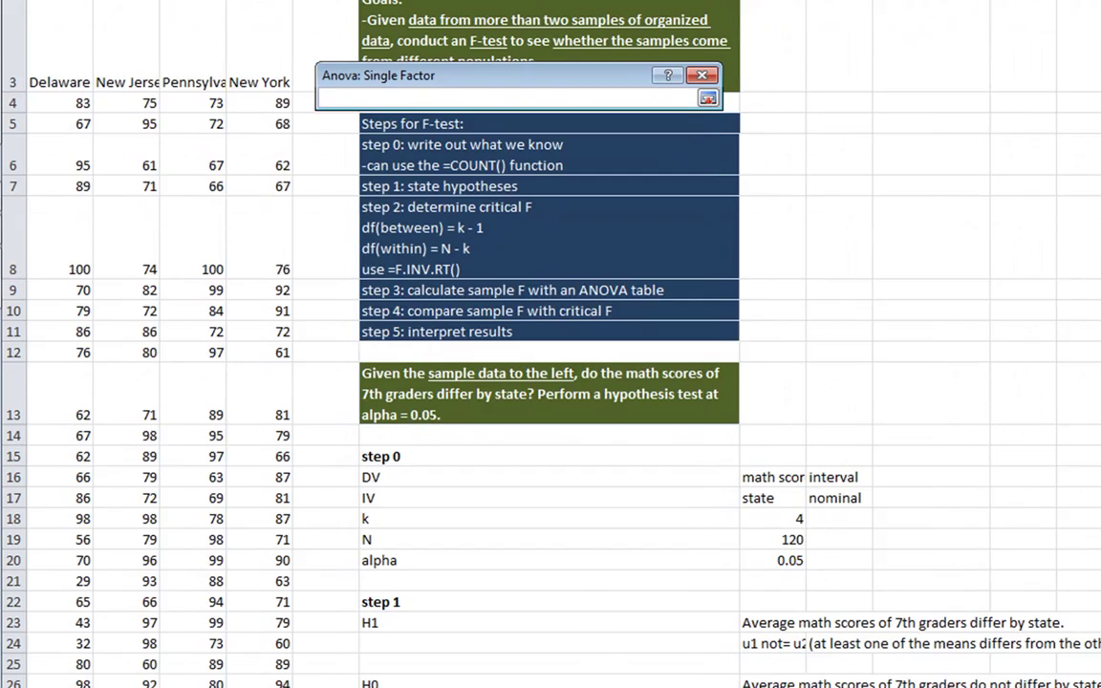
pyautogui.scroll(-4, 616, 683)
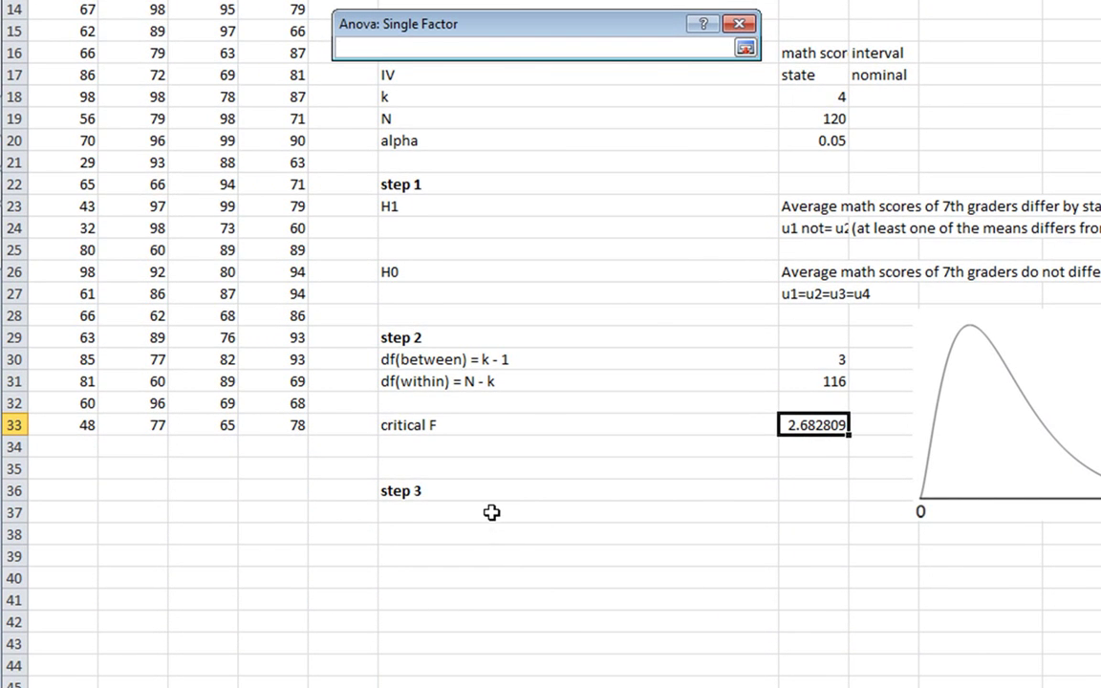
pyautogui.click(491, 512)
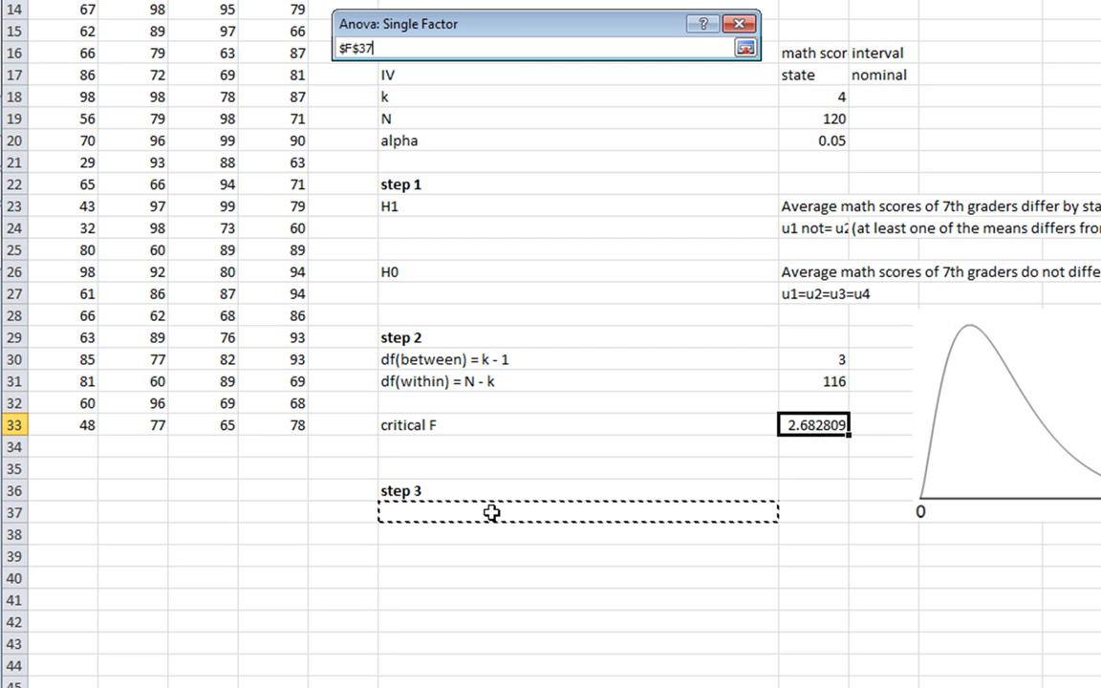
pyautogui.press('Return')
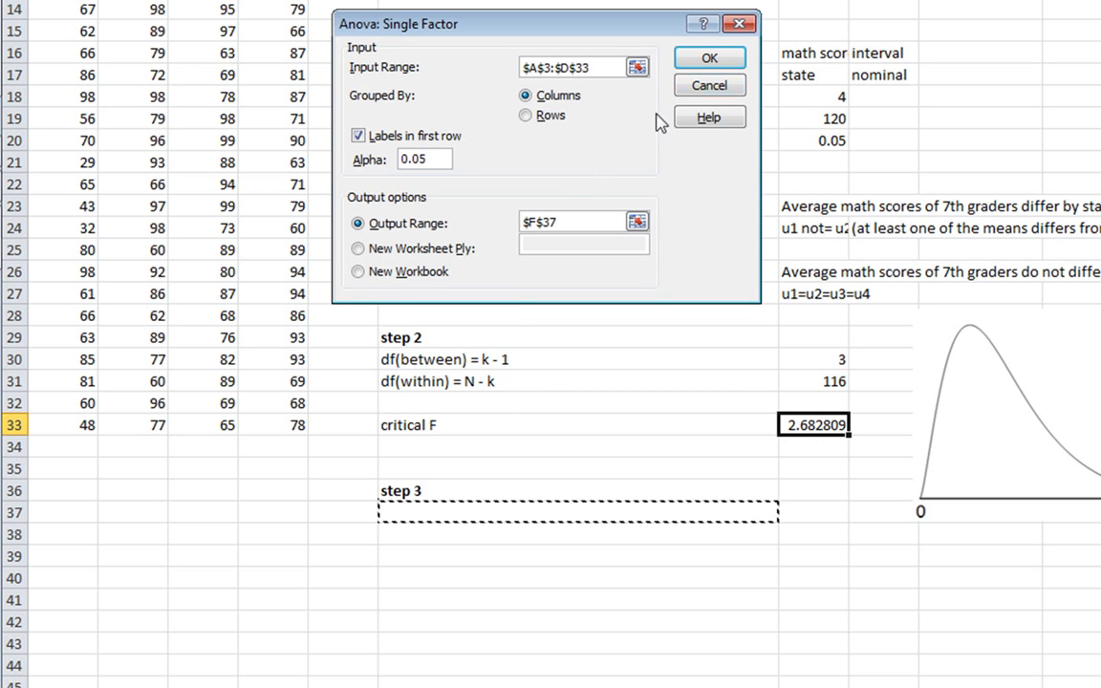
pyautogui.click(710, 58)
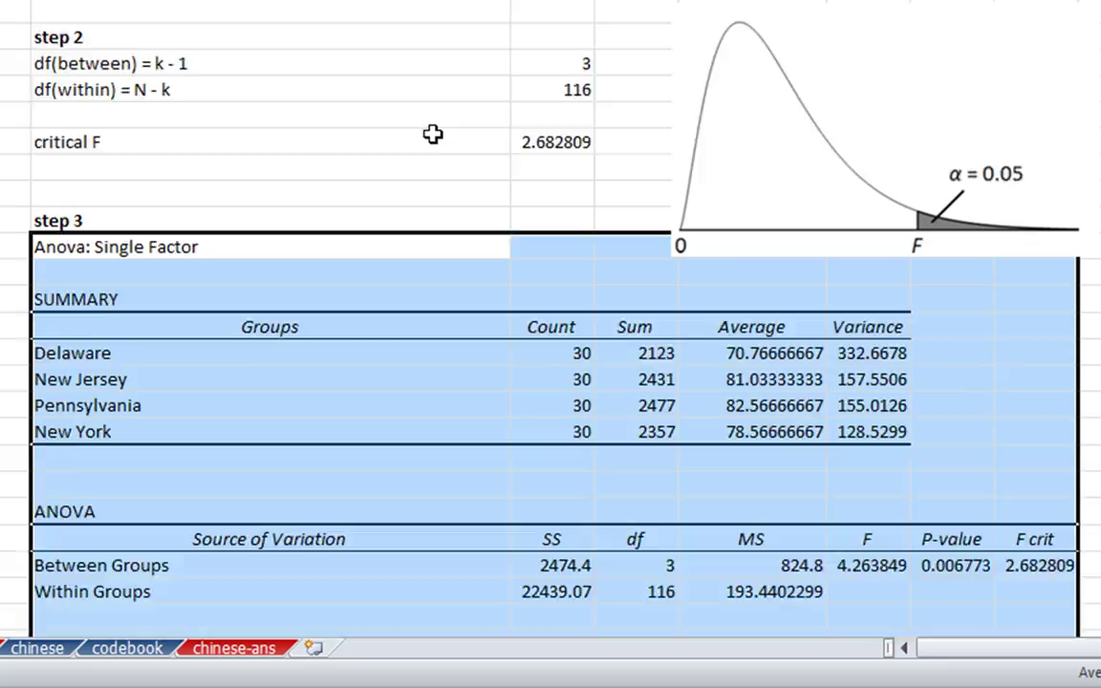
pyautogui.scroll(-2, 432, 134)
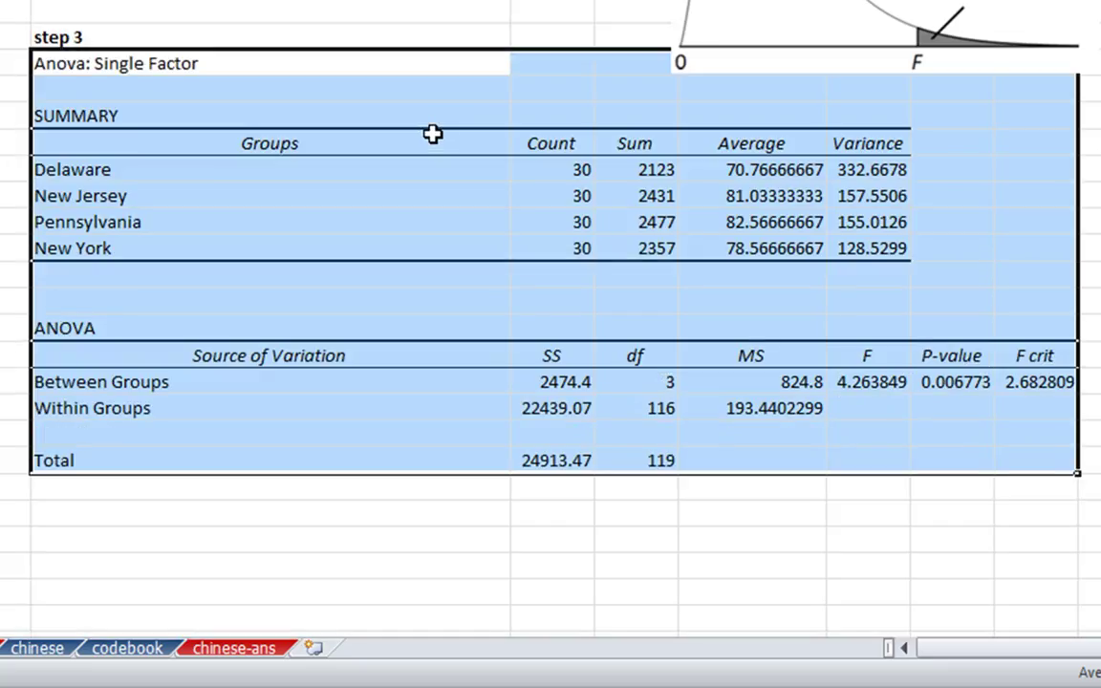
pyautogui.click(416, 166)
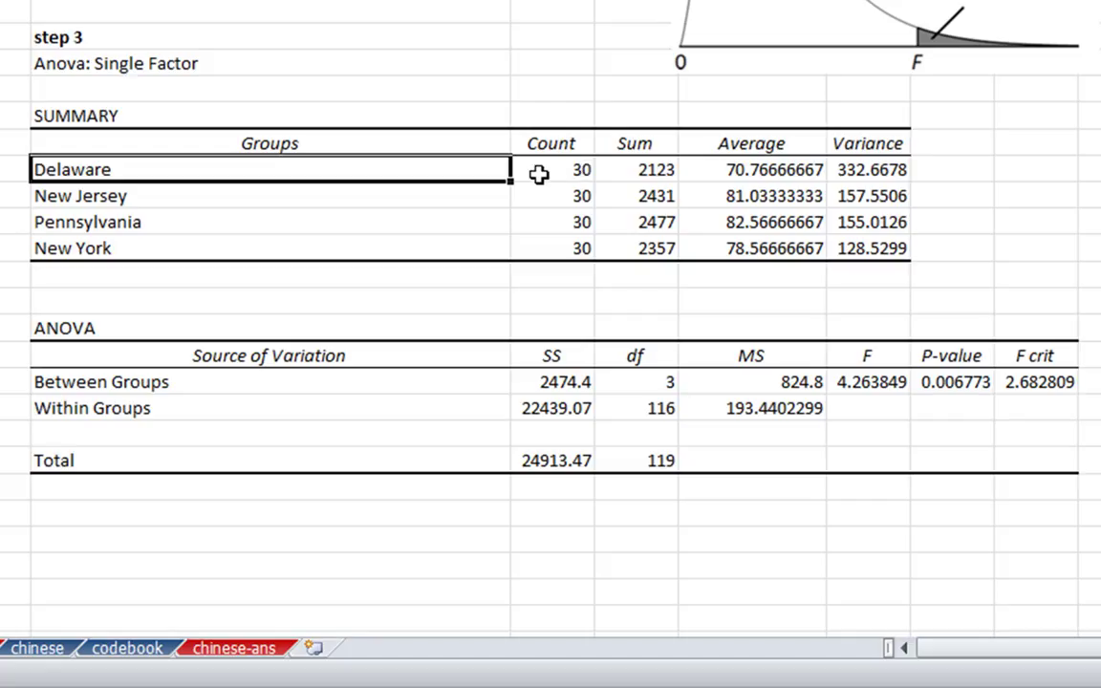
pyautogui.click(538, 174)
pyautogui.click(545, 198)
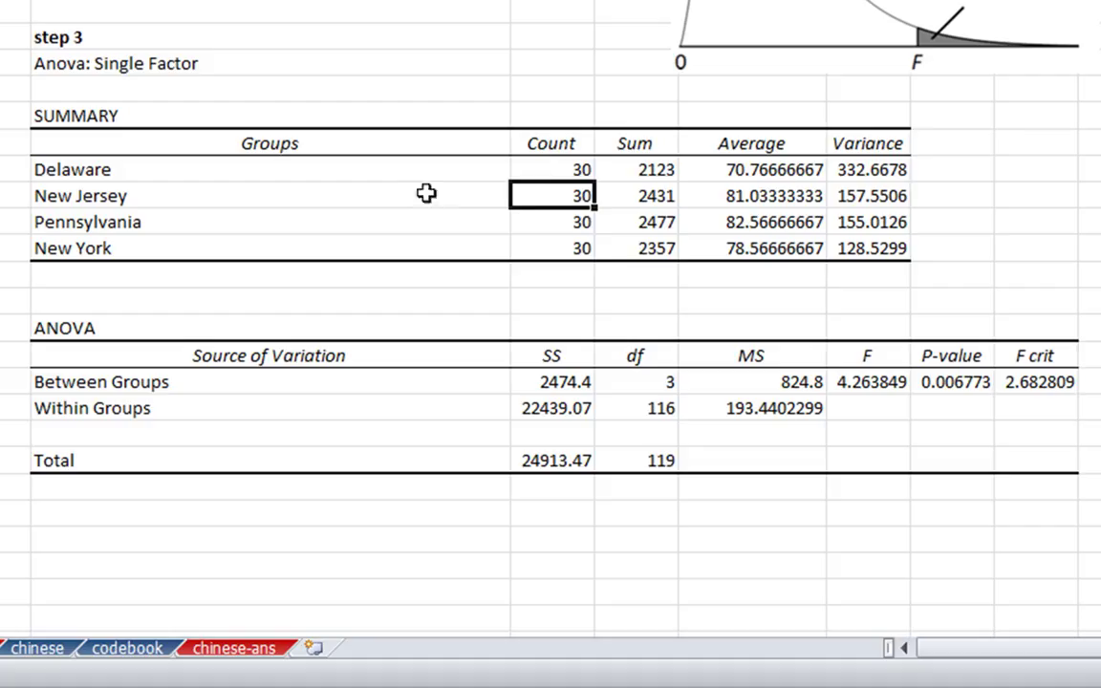
pyautogui.click(659, 172)
pyautogui.click(655, 201)
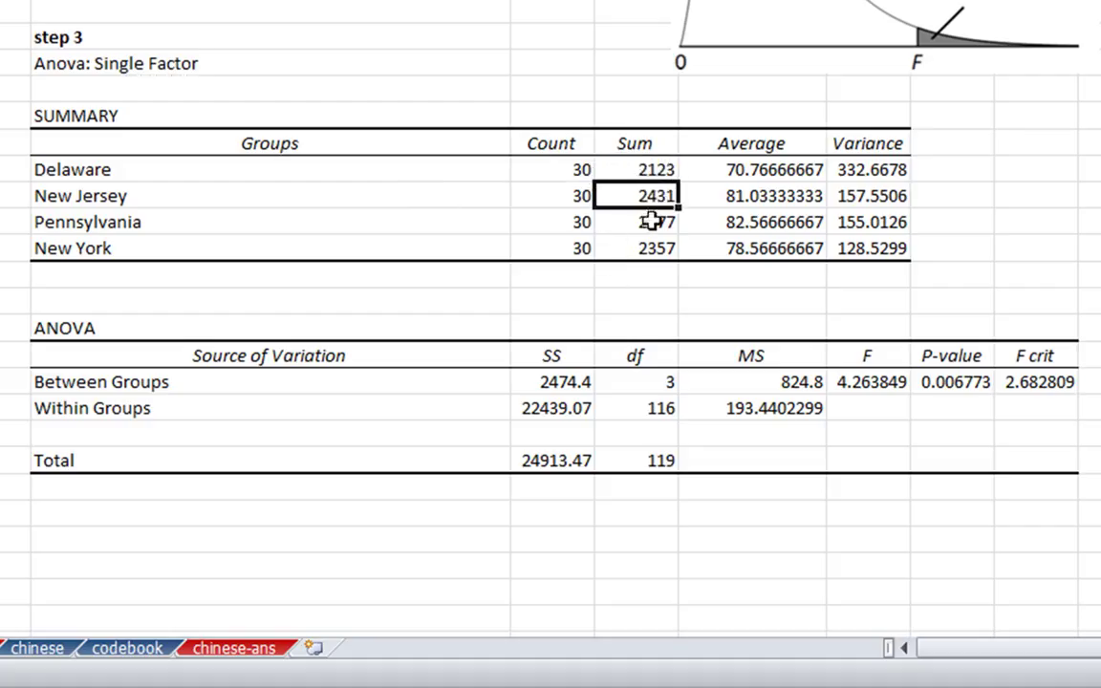
pyautogui.click(651, 221)
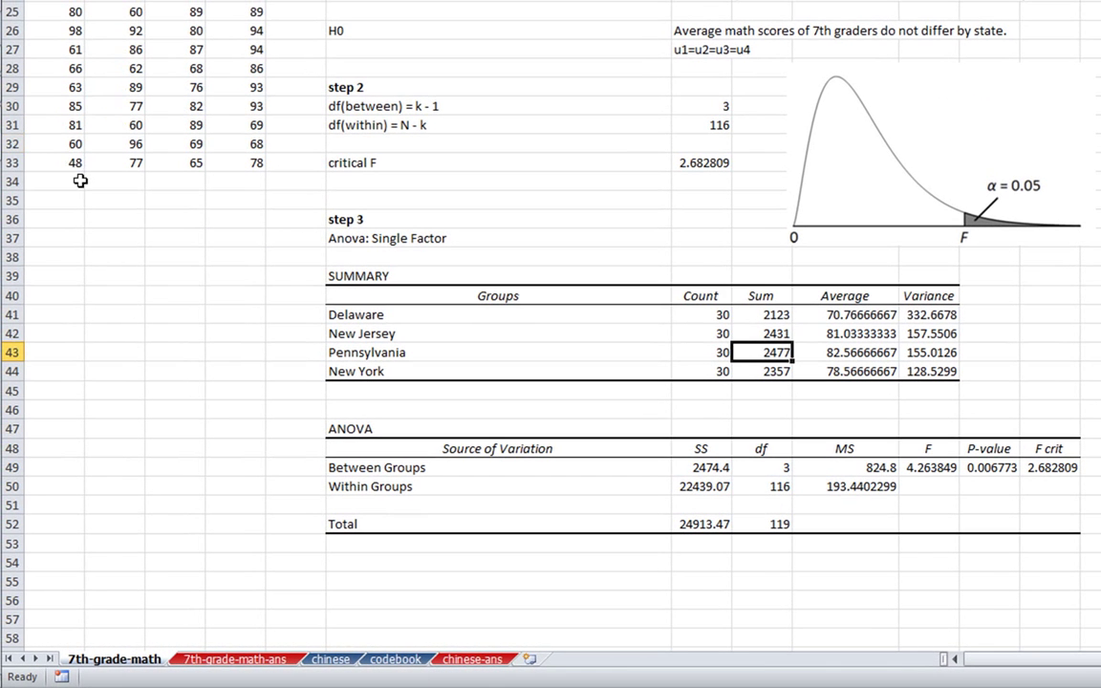
pyautogui.click(78, 182)
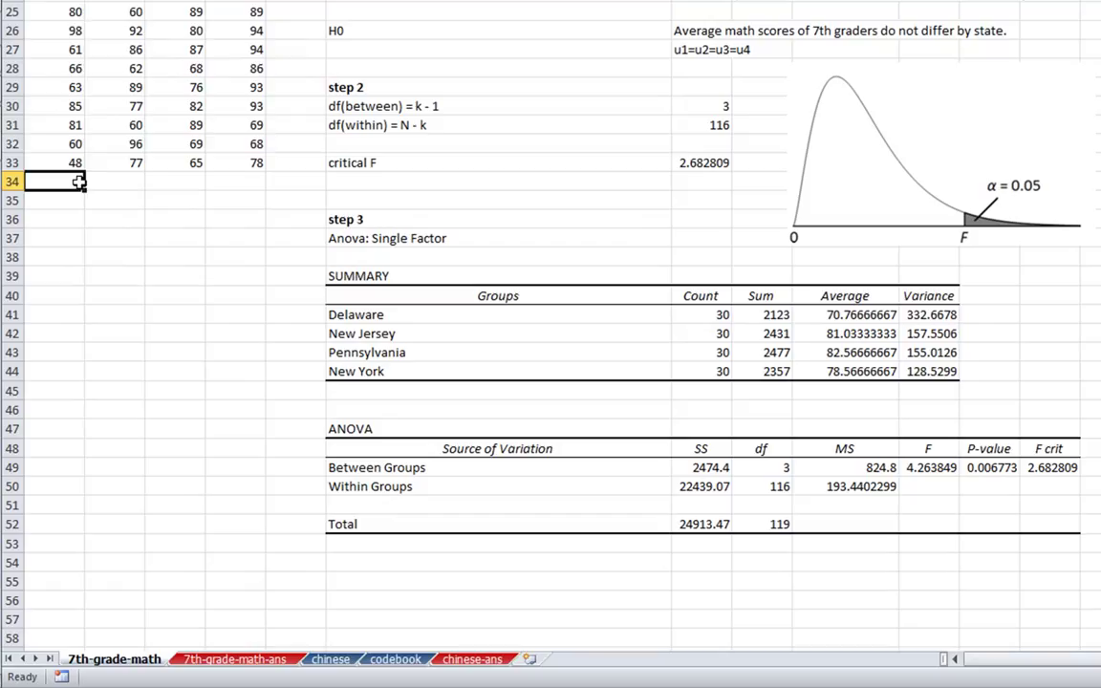
pyautogui.write('=SUM(A4:A33)')
pyautogui.press('Return')
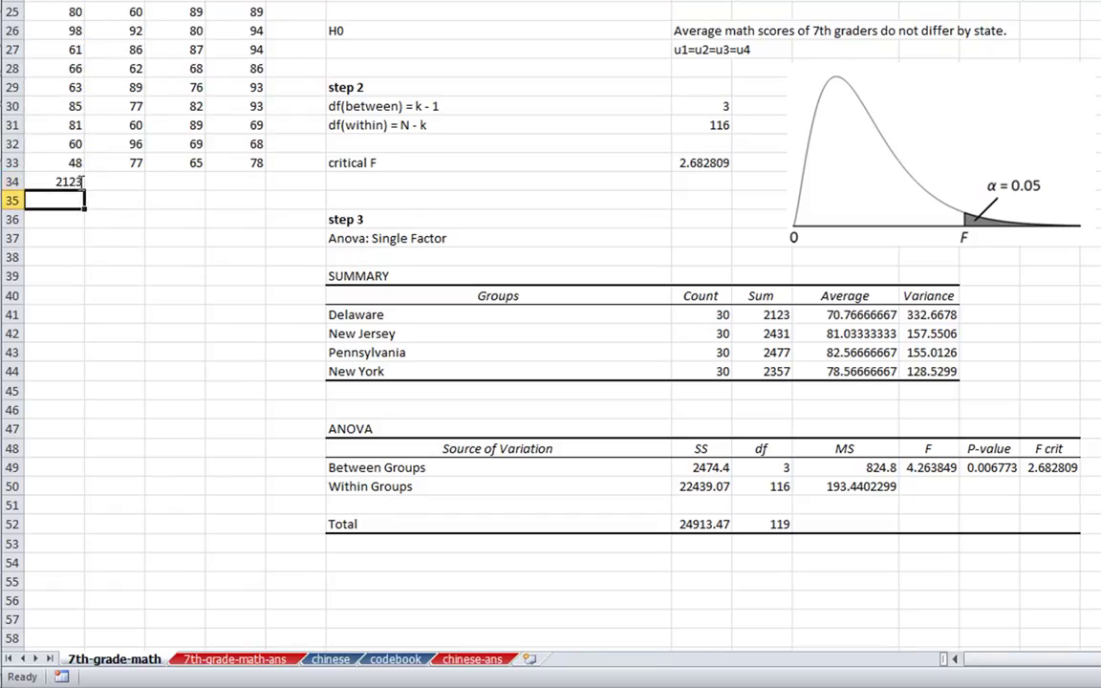
pyautogui.click(80, 182)
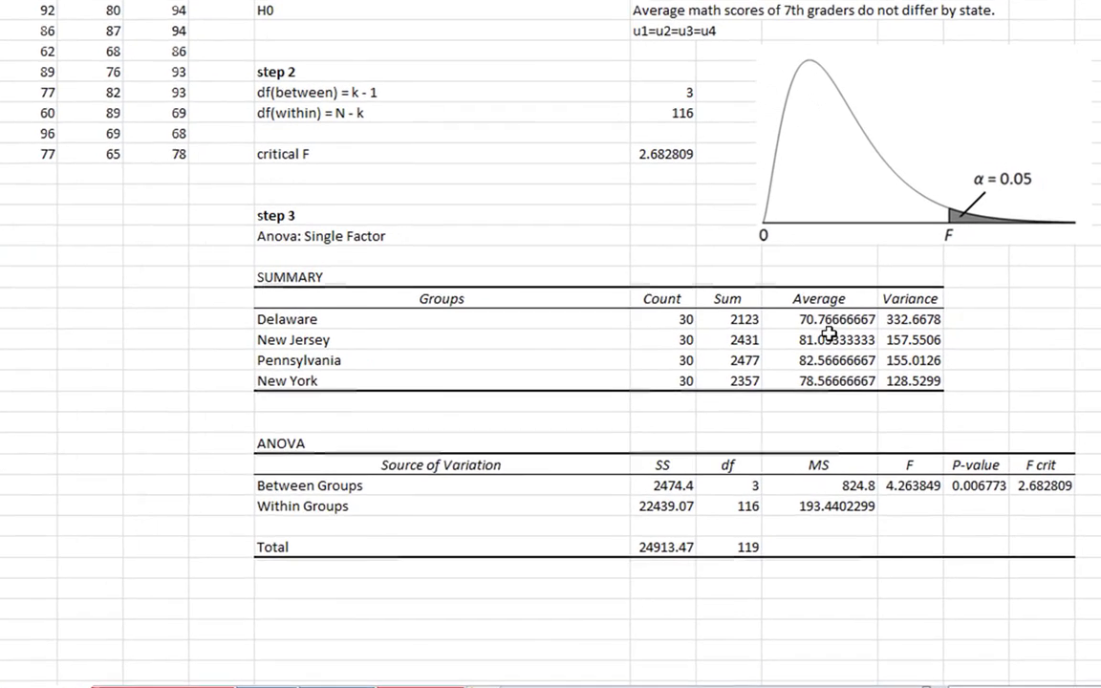
pyautogui.click(868, 316)
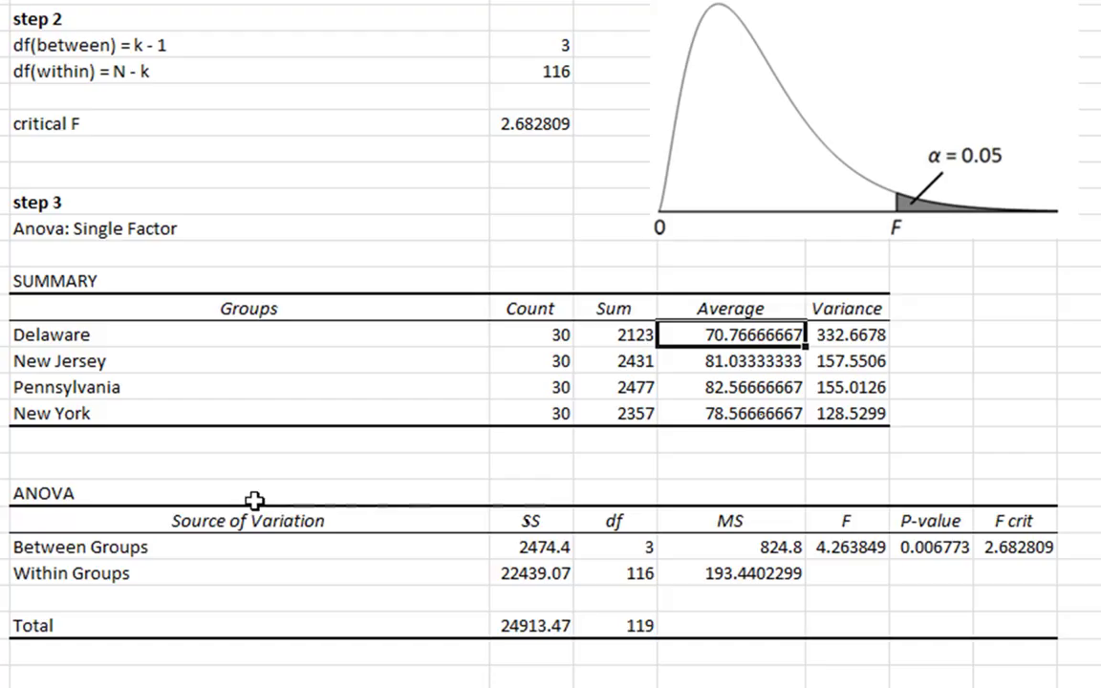
pyautogui.moveTo(257, 482); pyautogui.dragTo(1048, 627)
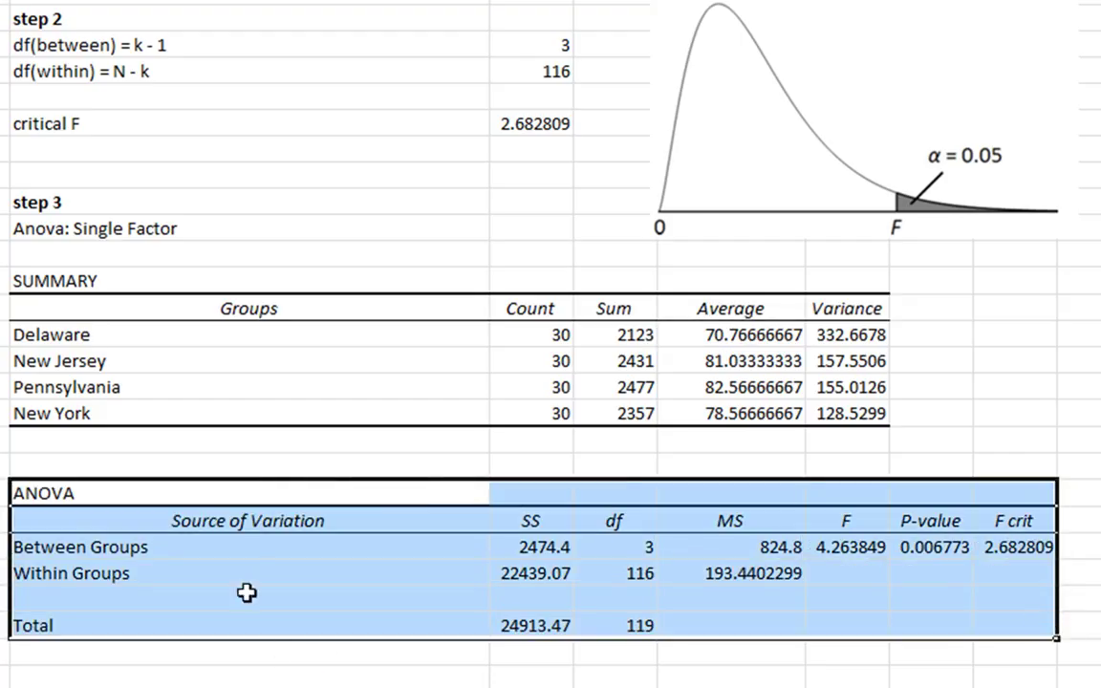
pyautogui.click(247, 555)
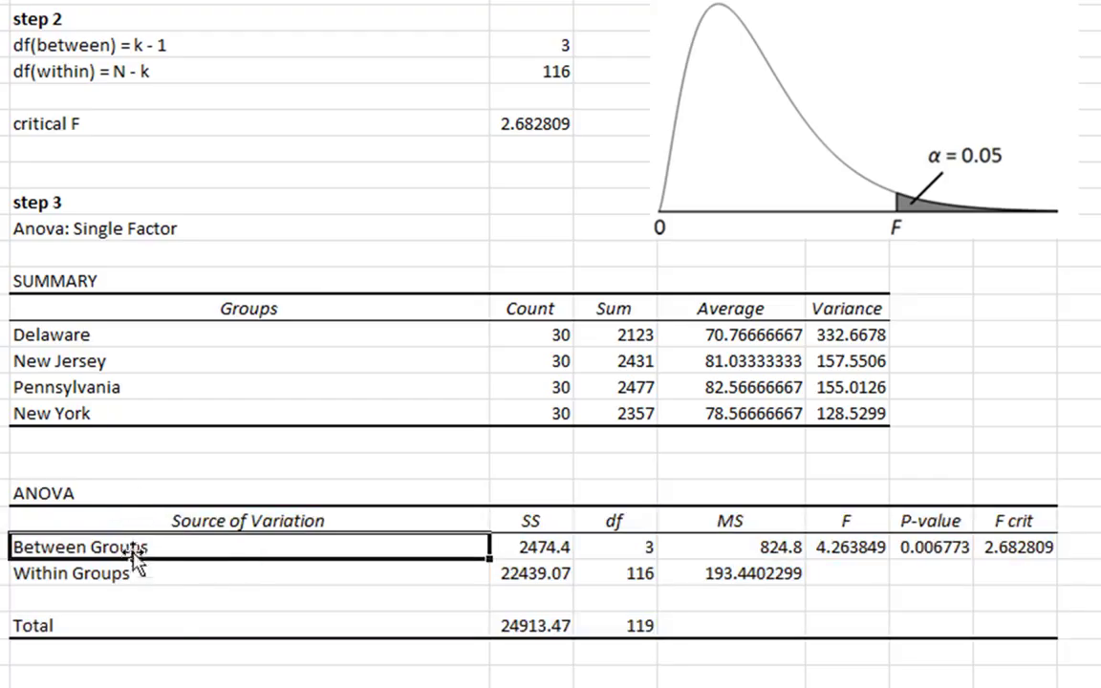
pyautogui.click(568, 552)
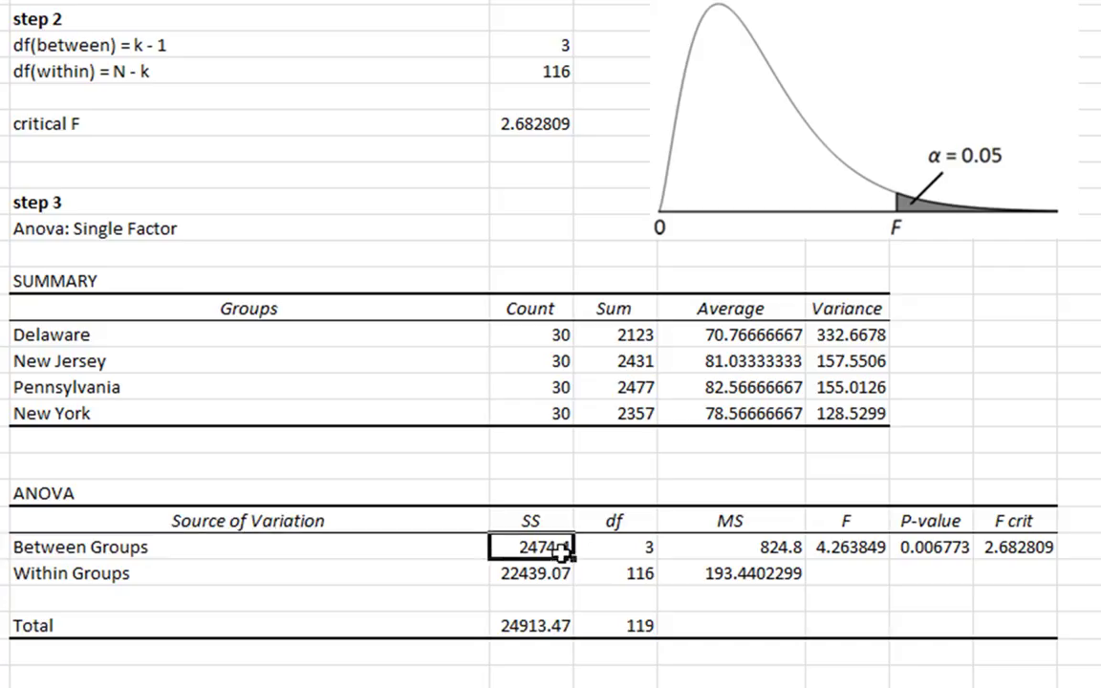
pyautogui.click(622, 546)
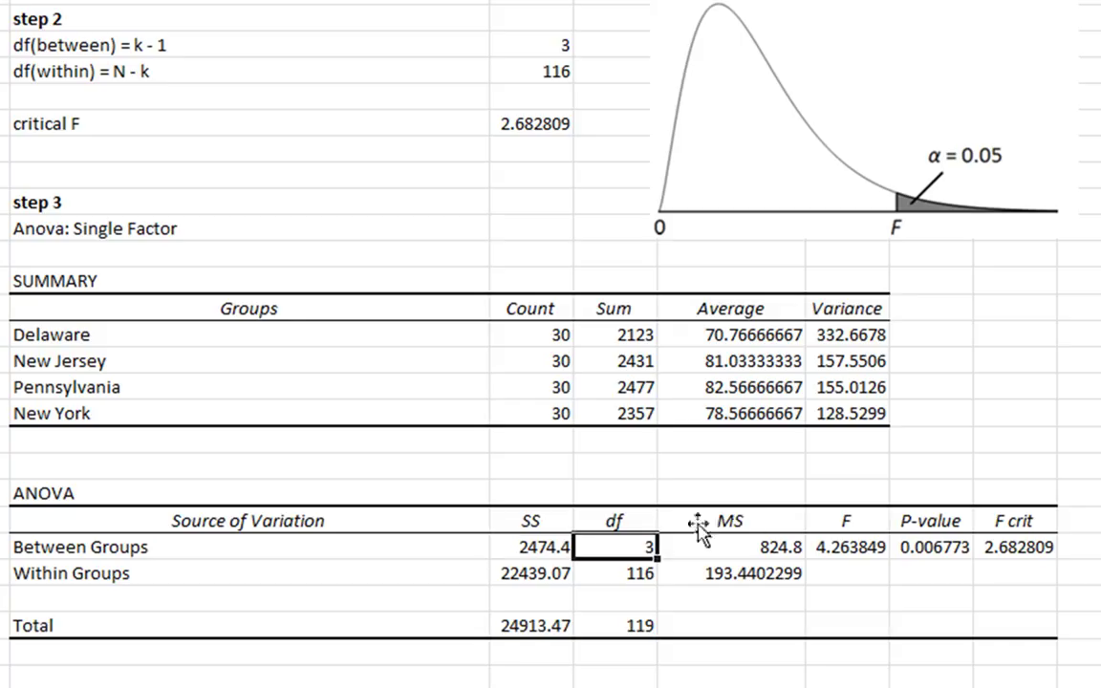
pyautogui.click(749, 548)
pyautogui.click(558, 573)
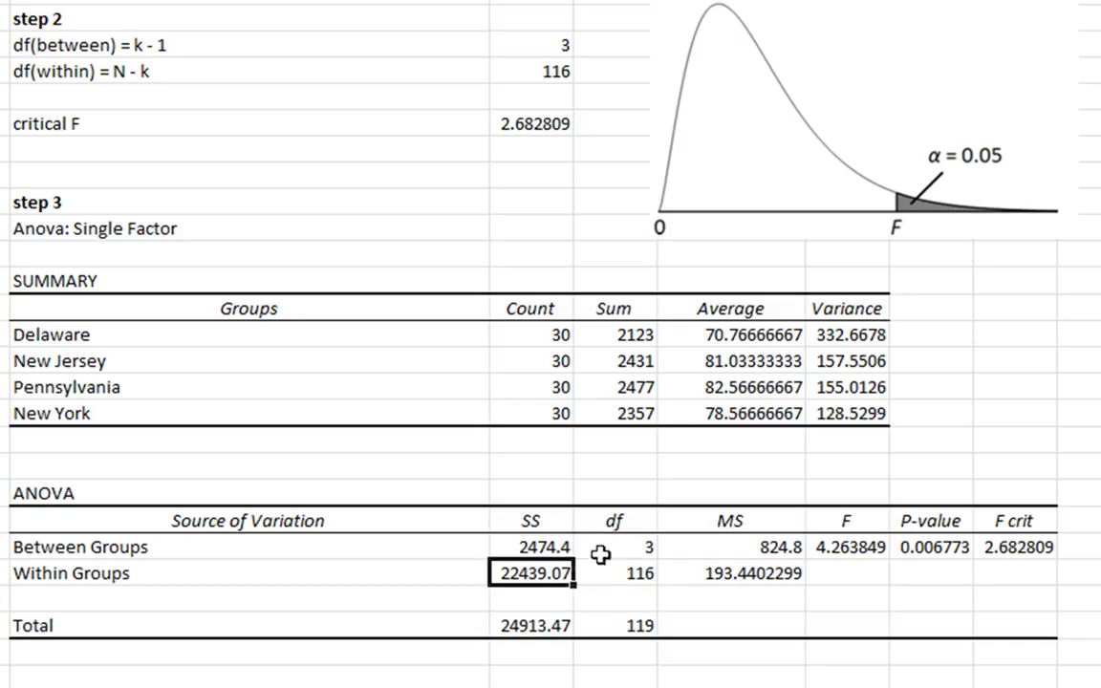
pyautogui.click(631, 574)
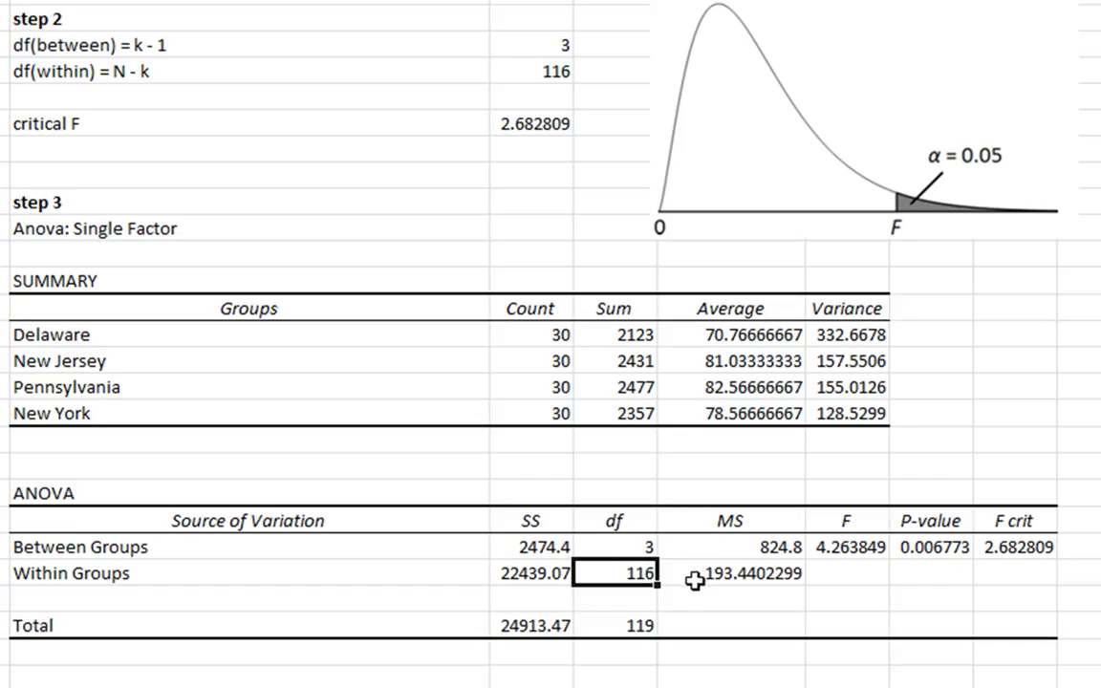
pyautogui.click(689, 573)
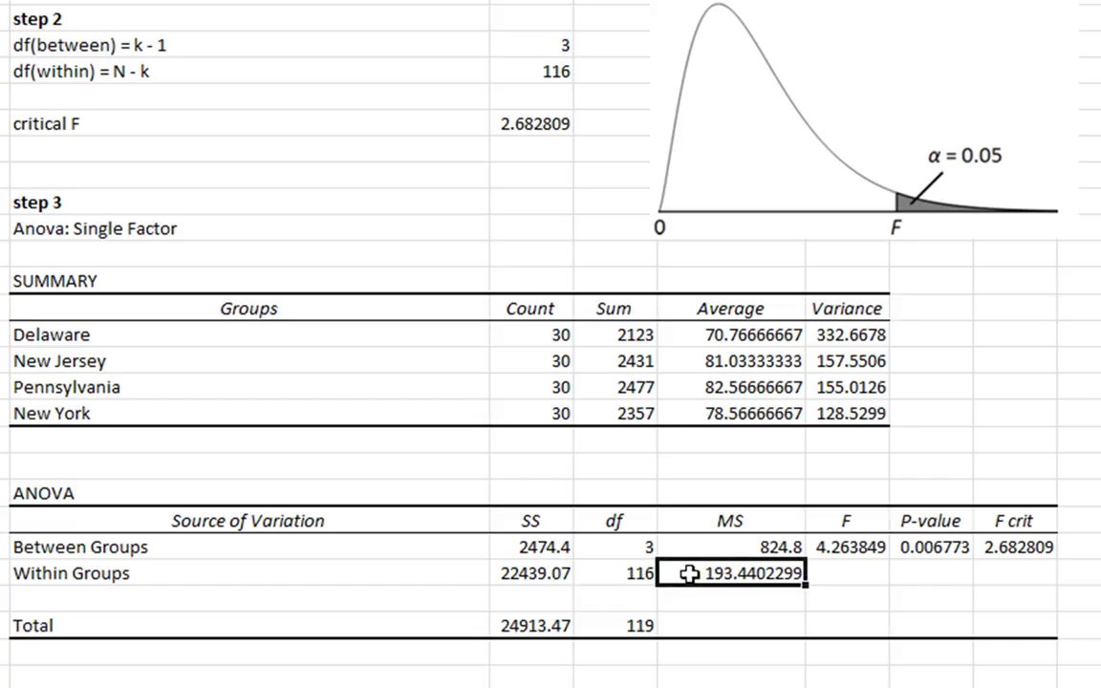
pyautogui.click(847, 546)
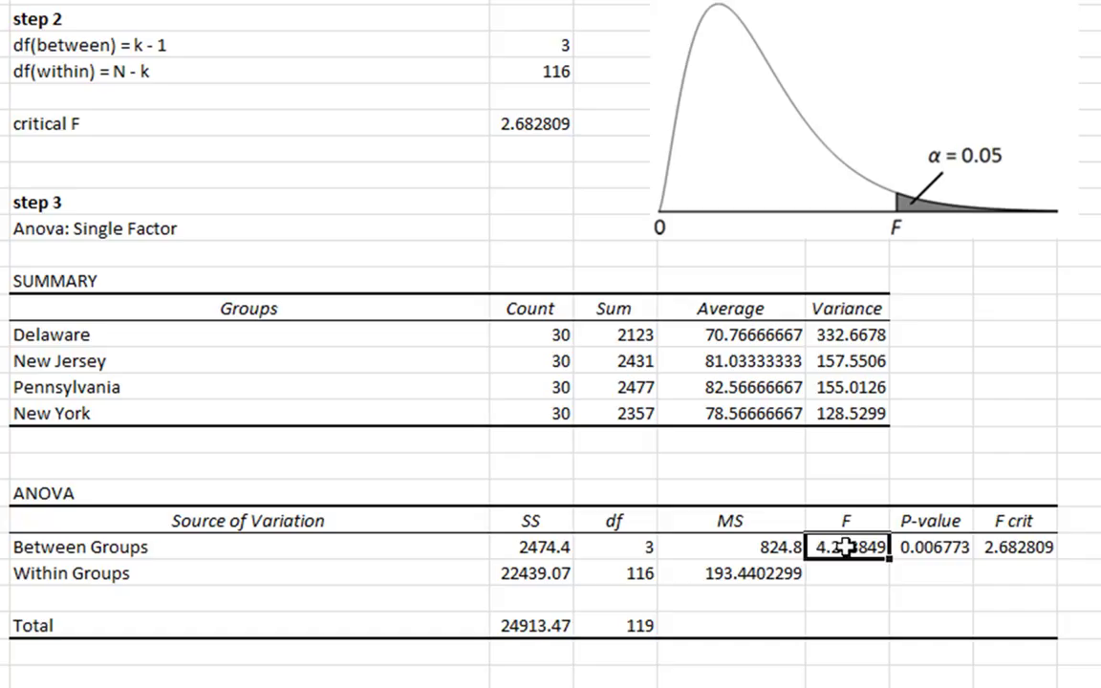
pyautogui.click(786, 545)
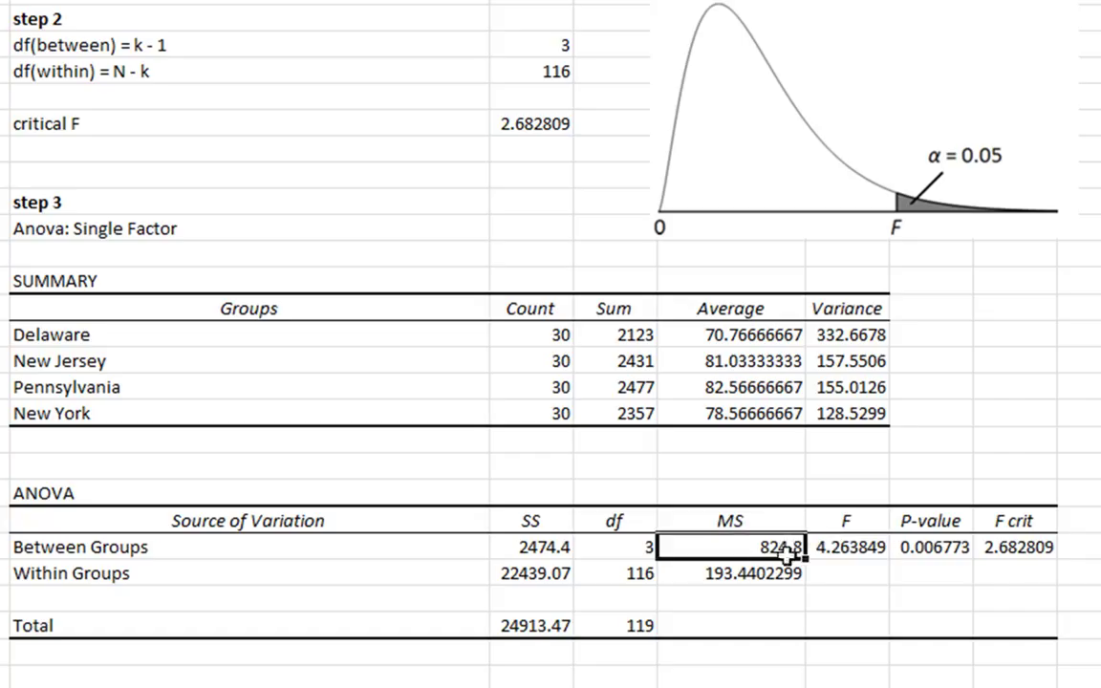
pyautogui.click(780, 574)
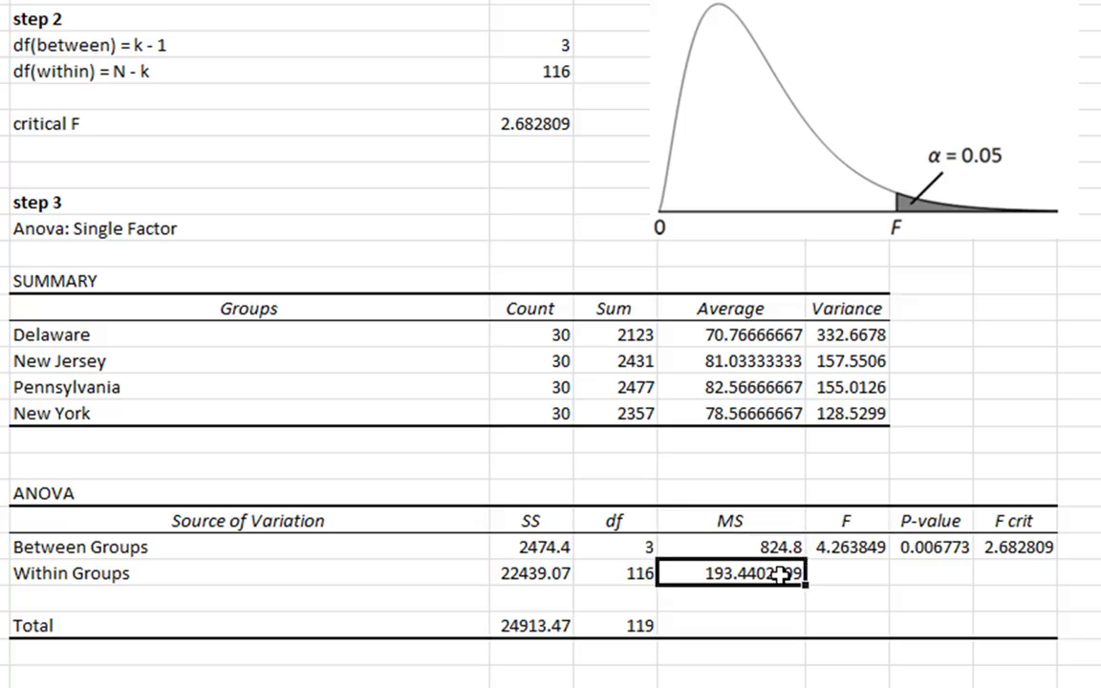
pyautogui.click(847, 541)
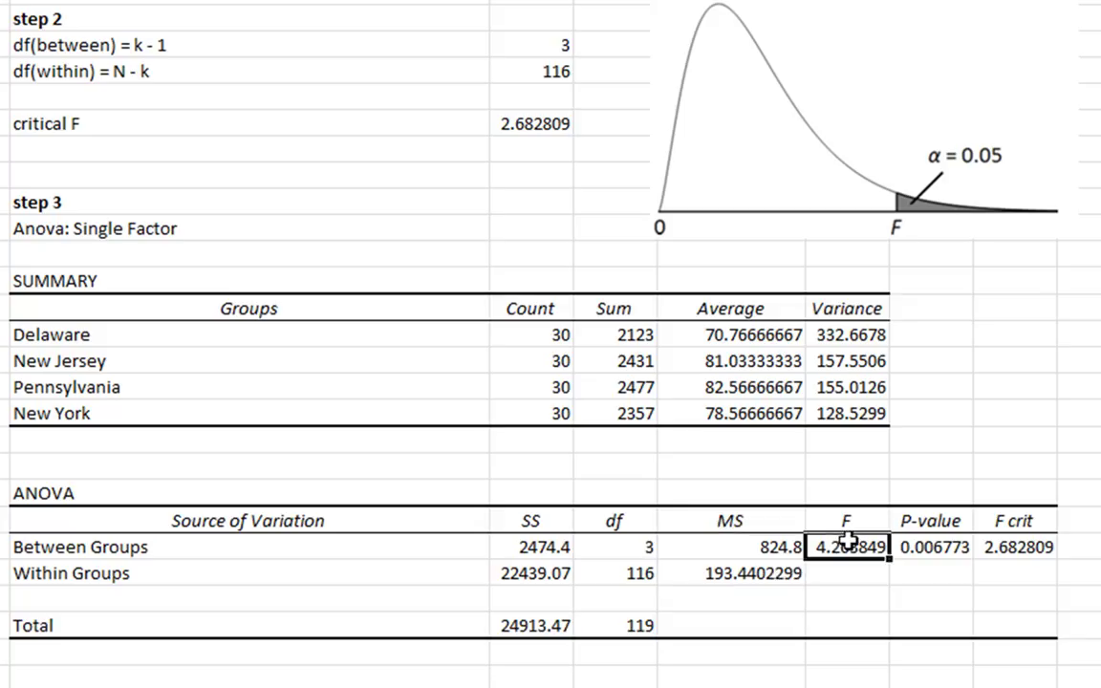
pyautogui.click(1020, 551)
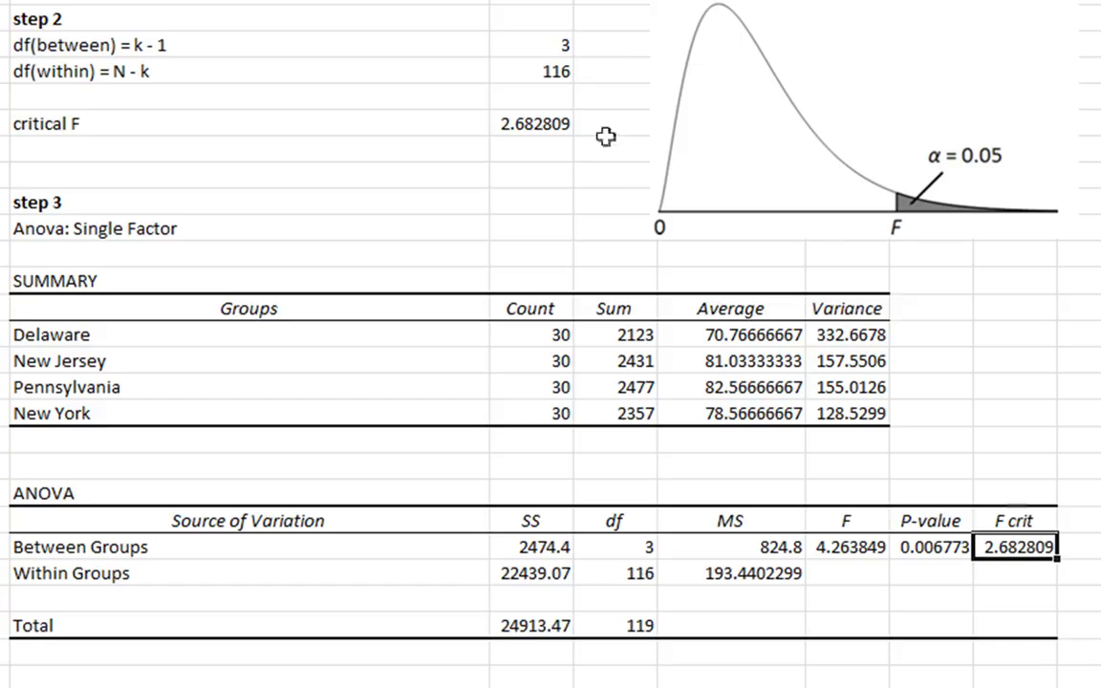
pyautogui.click(553, 123)
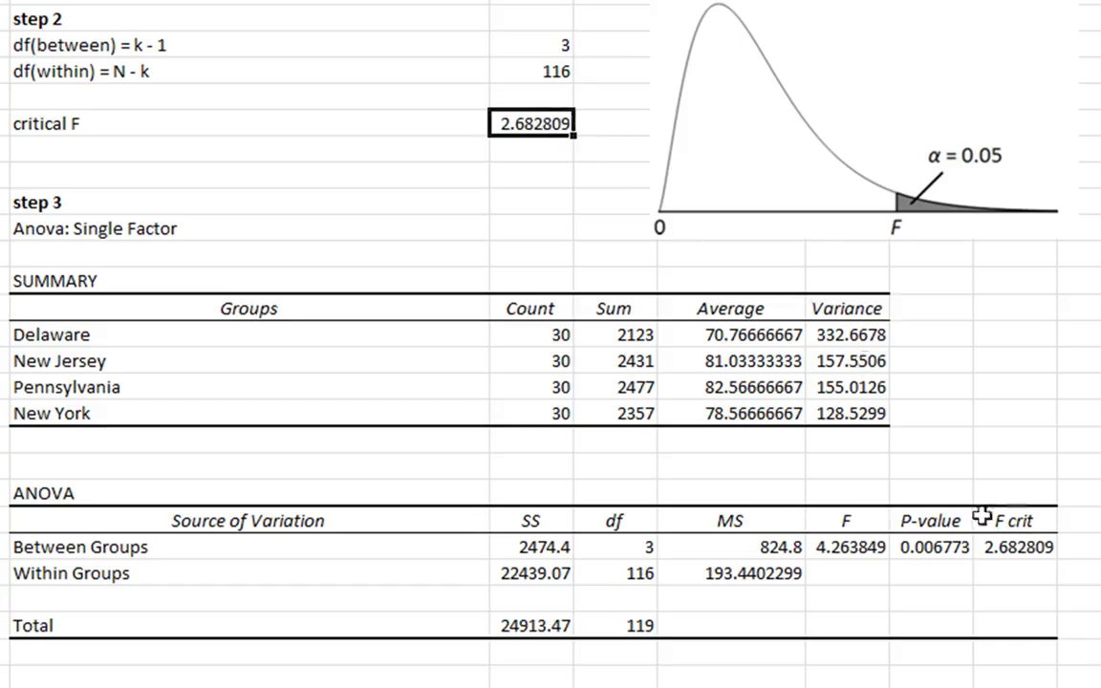
pyautogui.click(1023, 551)
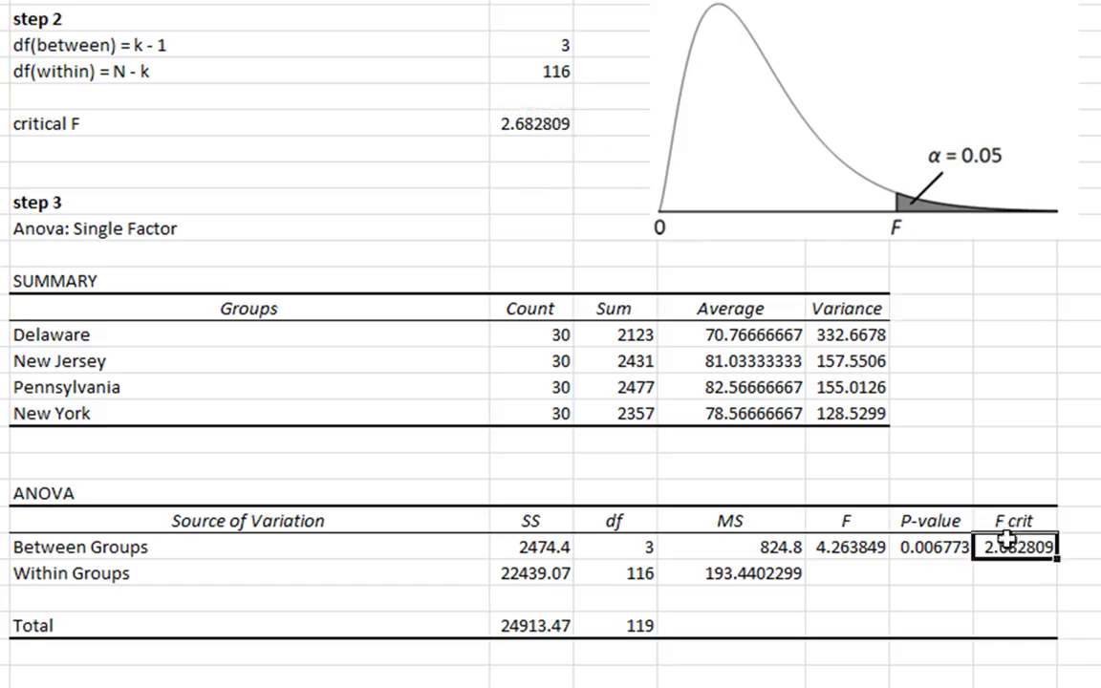
pyautogui.click(553, 123)
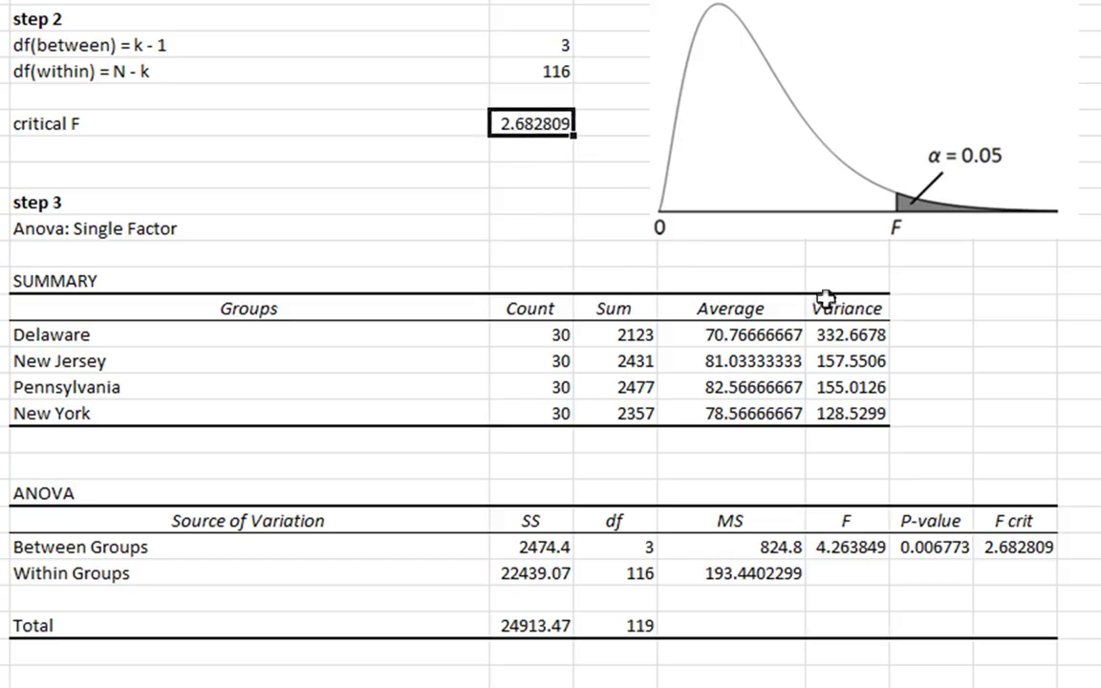
pyautogui.click(1030, 542)
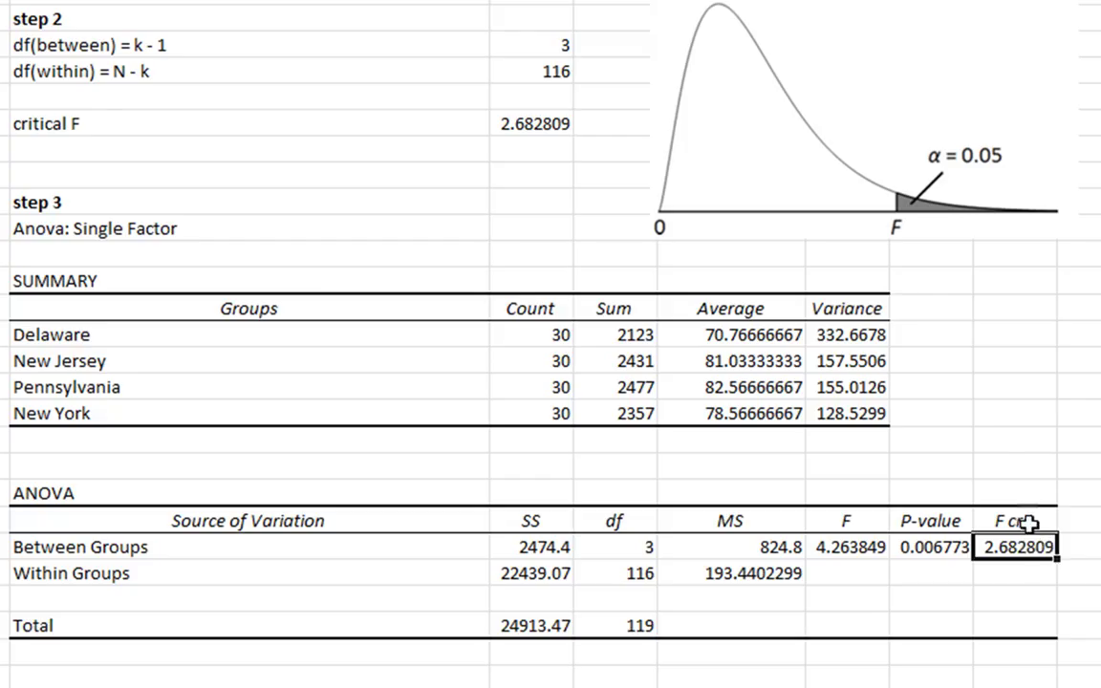
pyautogui.scroll(-2, 788, 427)
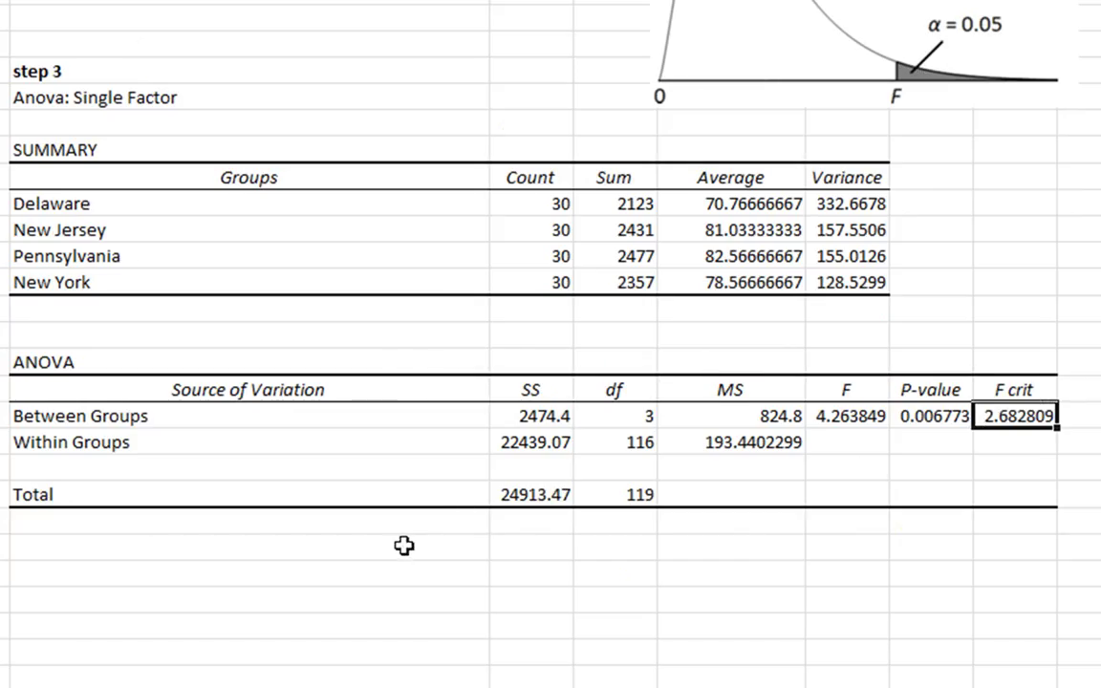
# Step: Add a 'sample F' row linked to the ANOVA F cell I49, showing 4.263849
pyautogui.click(188, 570)
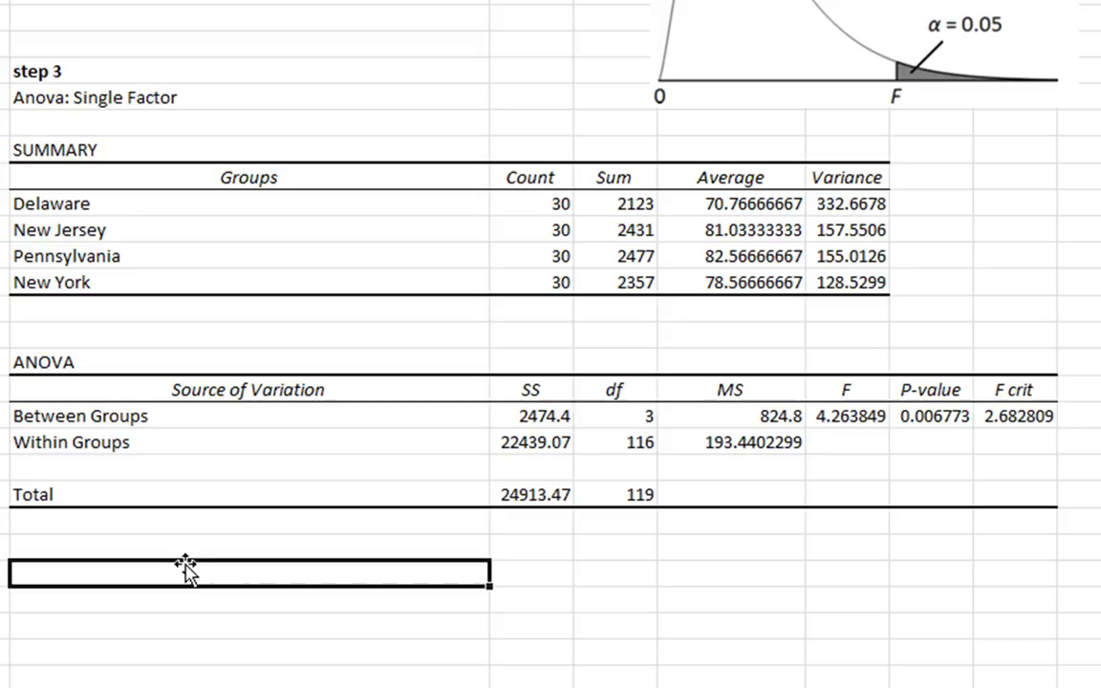
pyautogui.write('sample F')
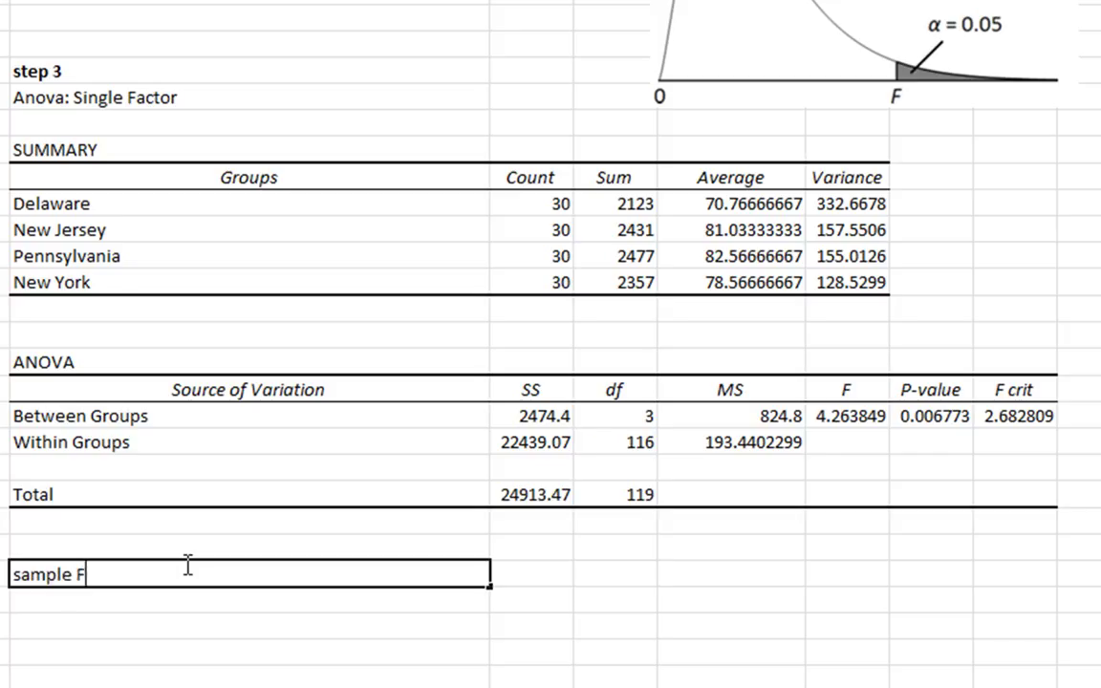
pyautogui.press('Tab')
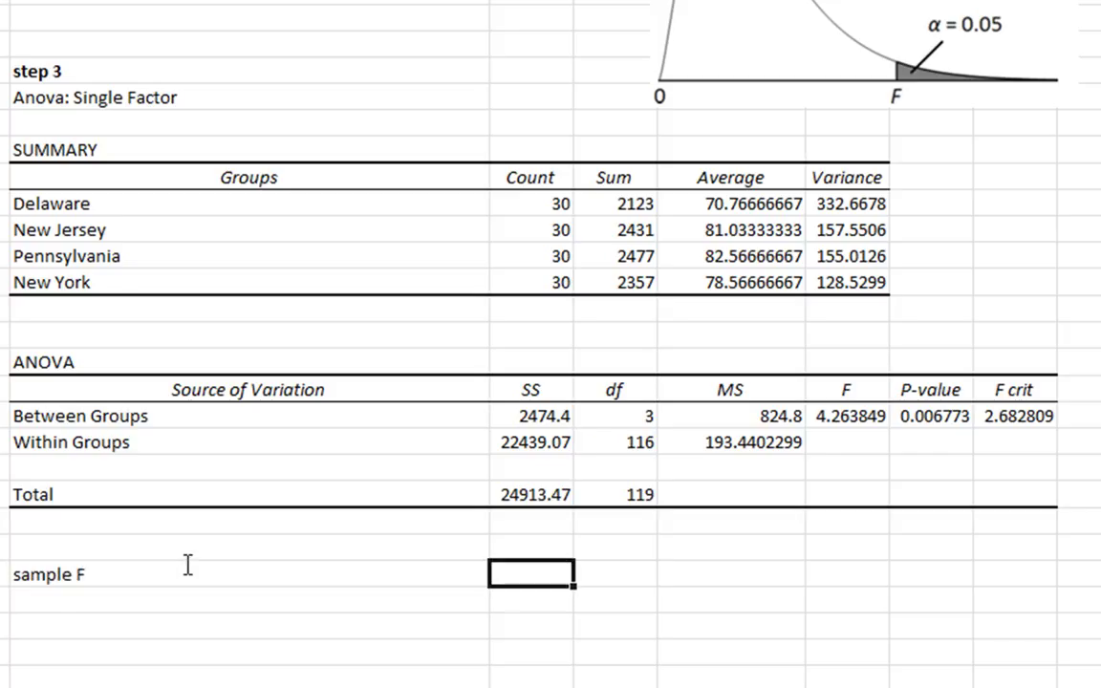
pyautogui.write('=')
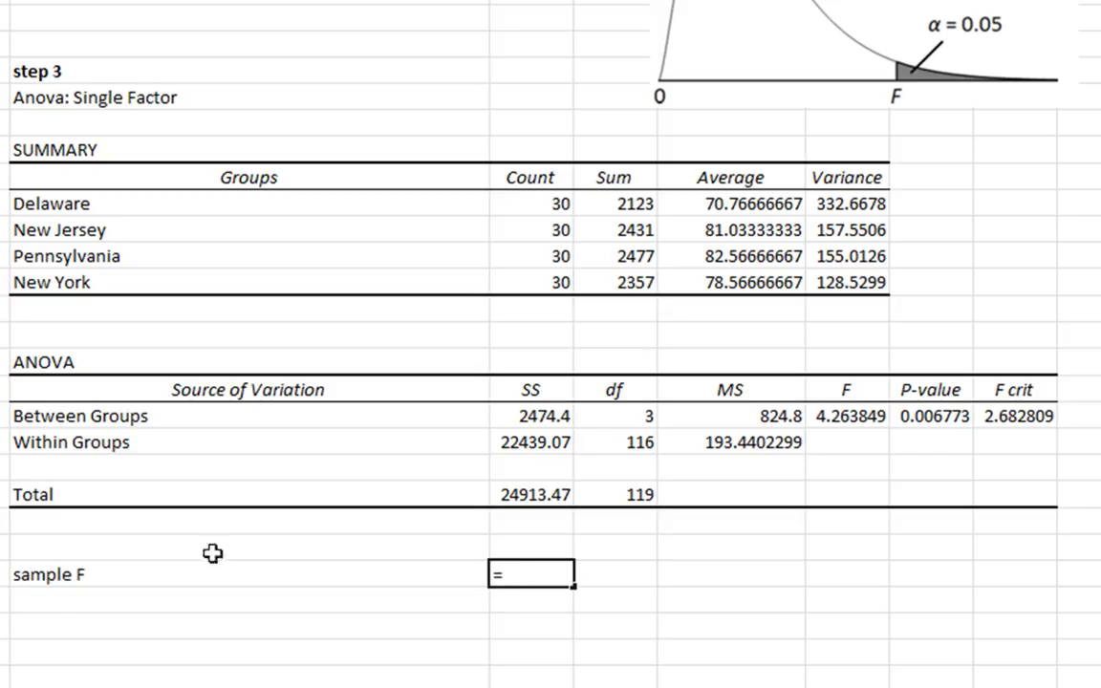
pyautogui.click(876, 415)
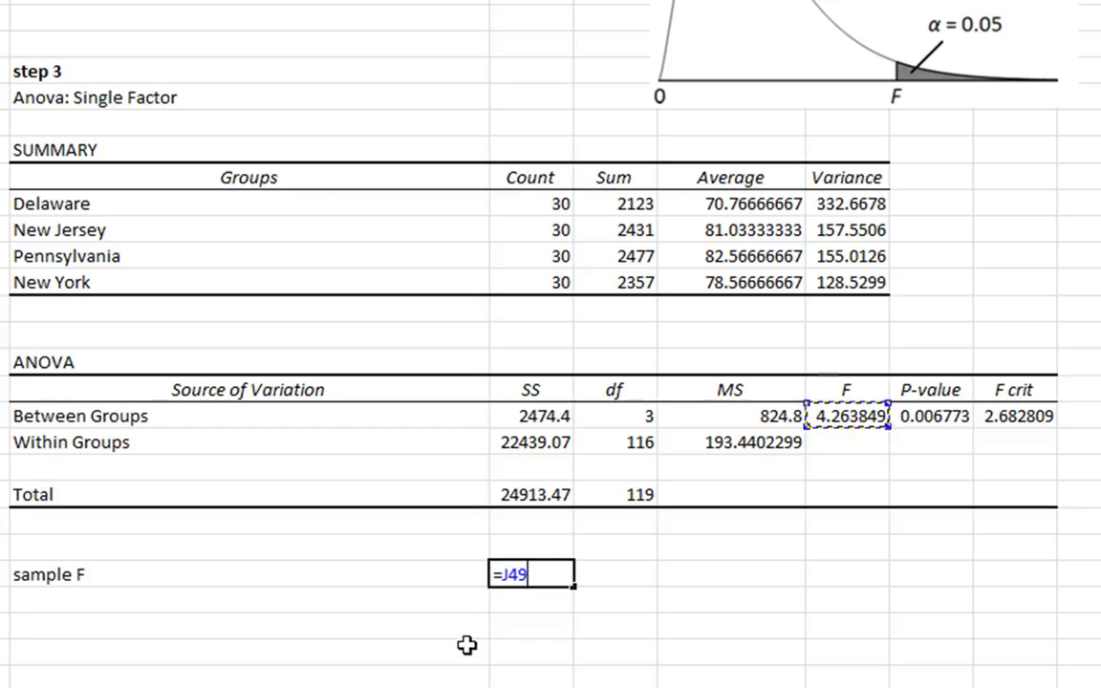
pyautogui.press('Return')
pyautogui.click(531, 573)
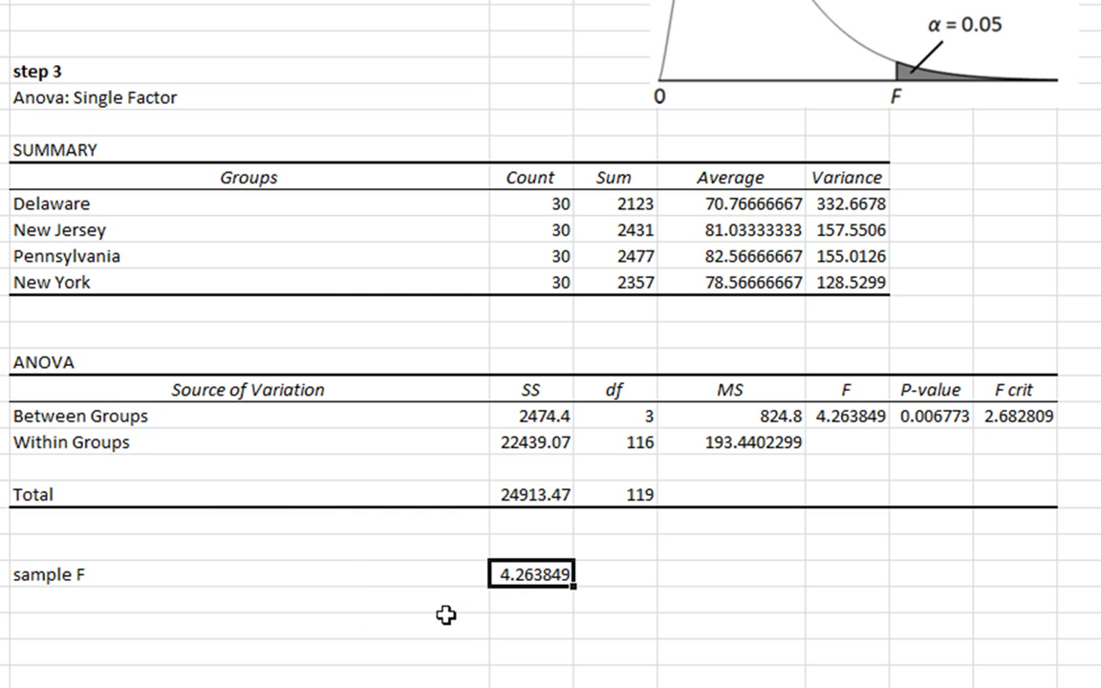
pyautogui.click(229, 621)
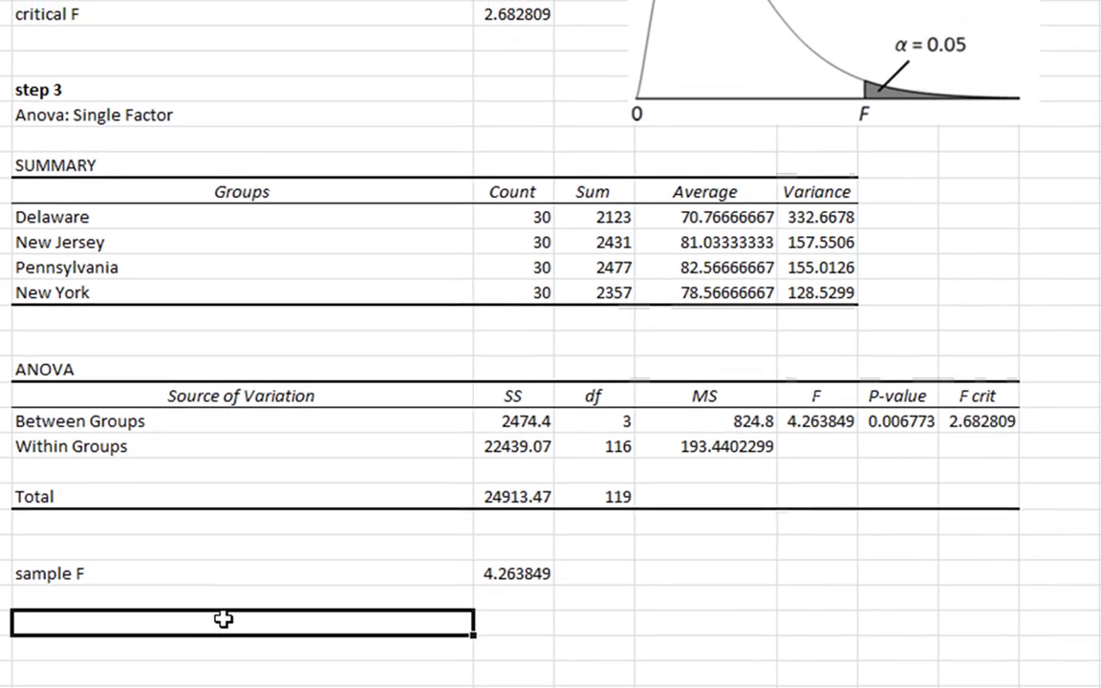
# Step: Add the 'step 4' label and compare the sample F with the critical F of 2.682809
pyautogui.write('step 4')
pyautogui.press('Return')
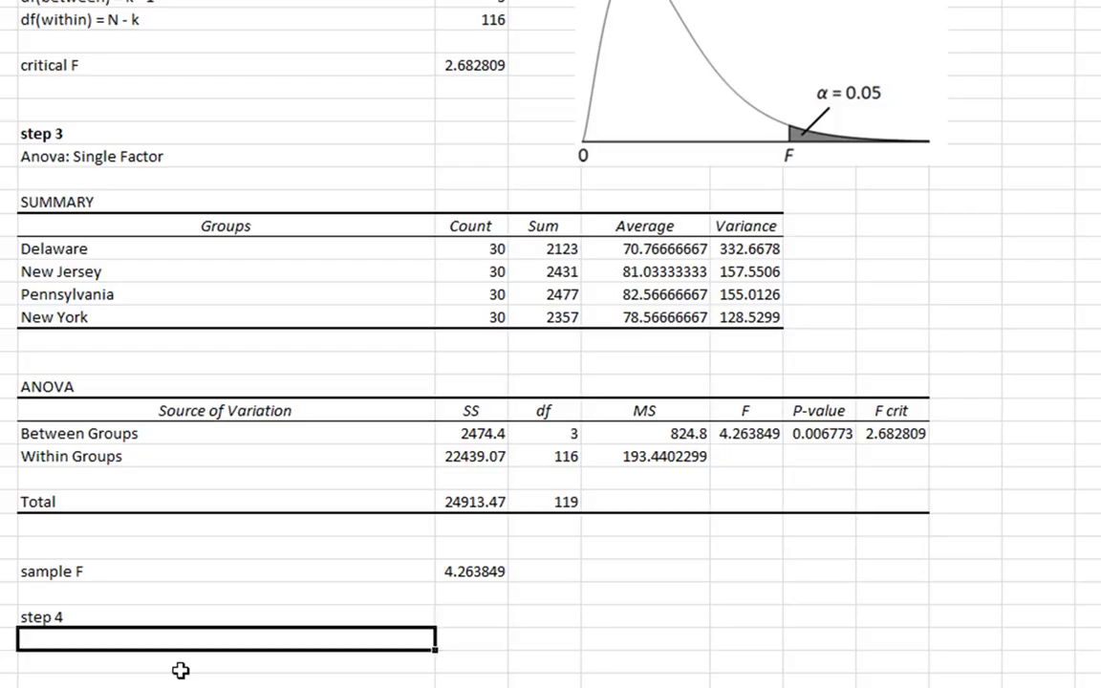
pyautogui.press('Up')
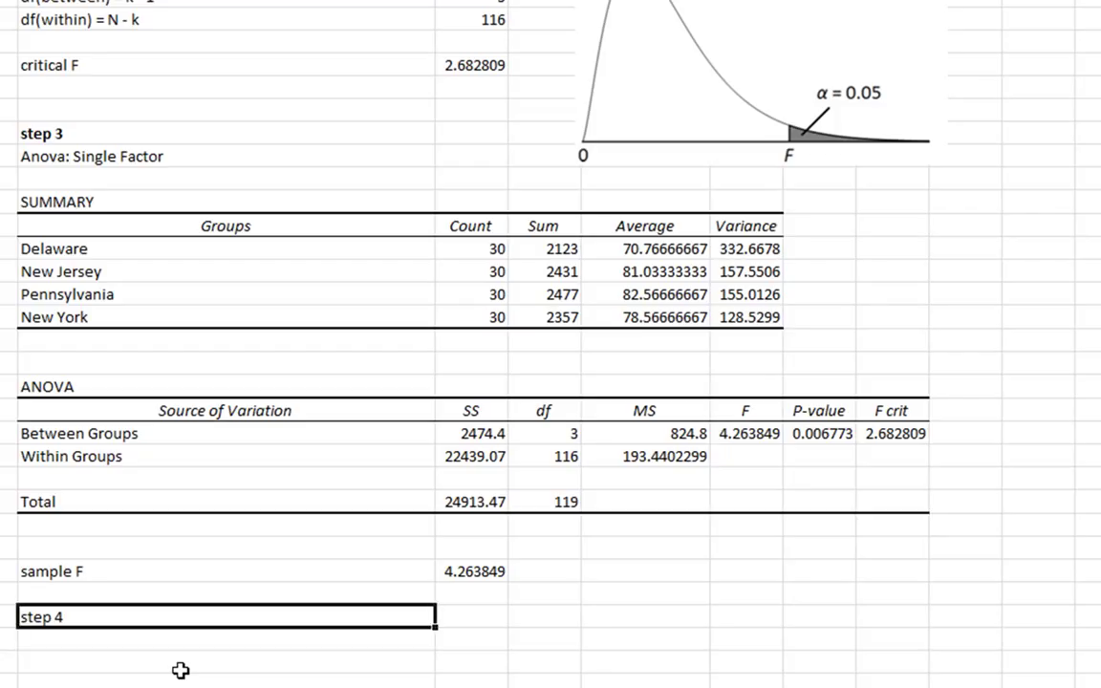
pyautogui.press('Right')
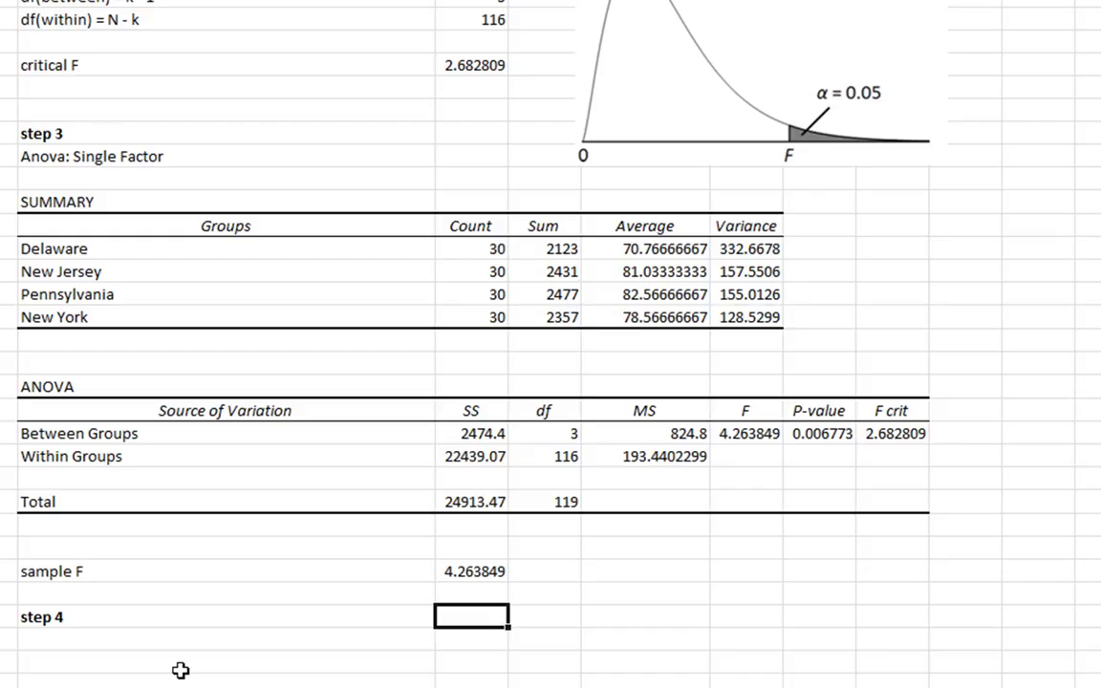
pyautogui.click(745, 435)
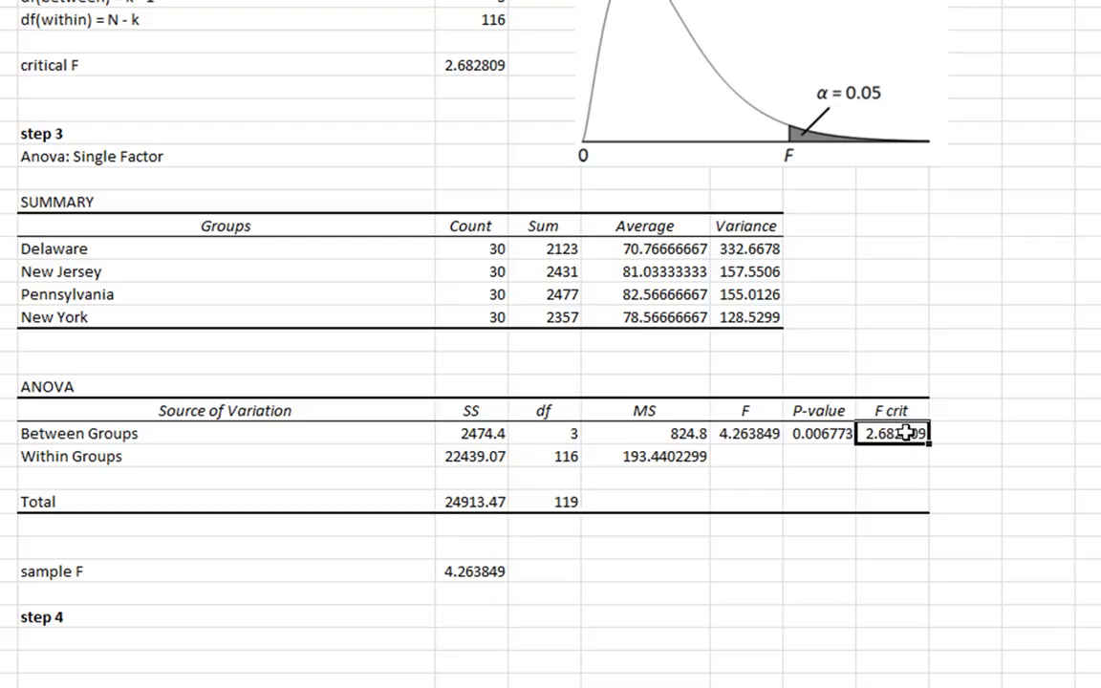
pyautogui.click(480, 570)
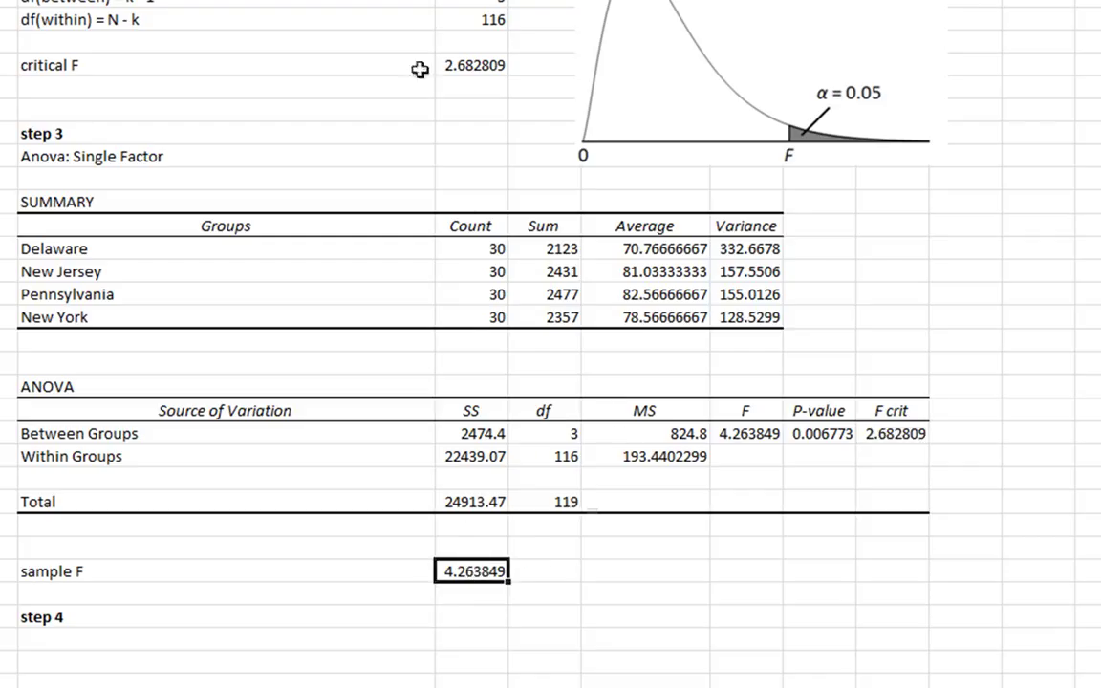
pyautogui.click(456, 66)
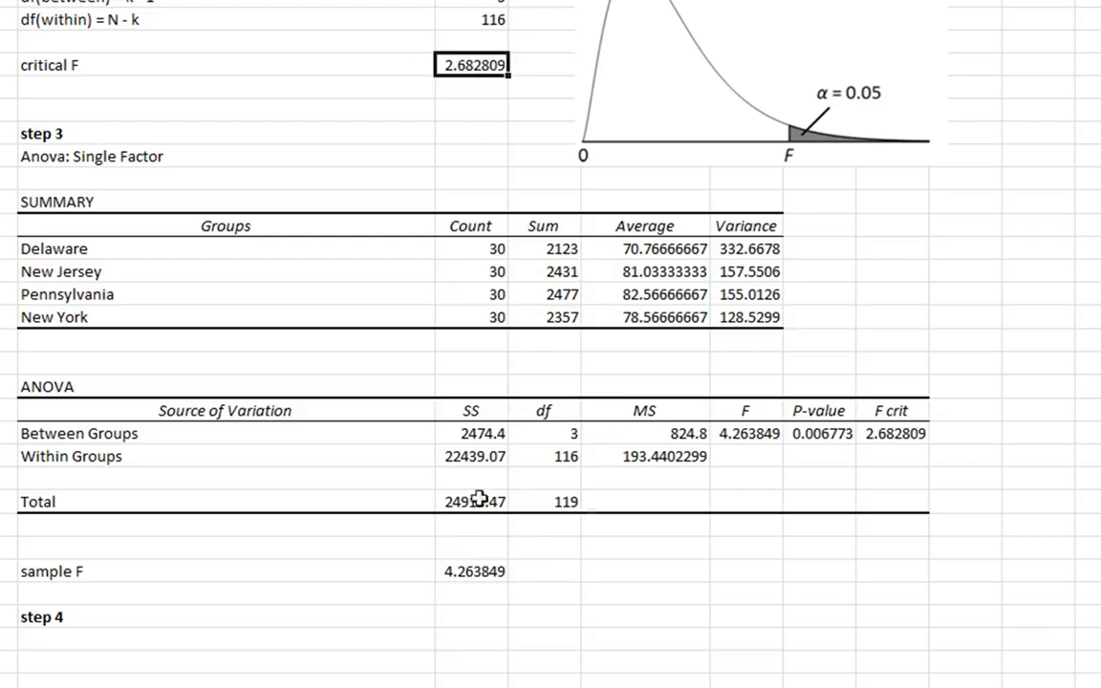
pyautogui.click(468, 616)
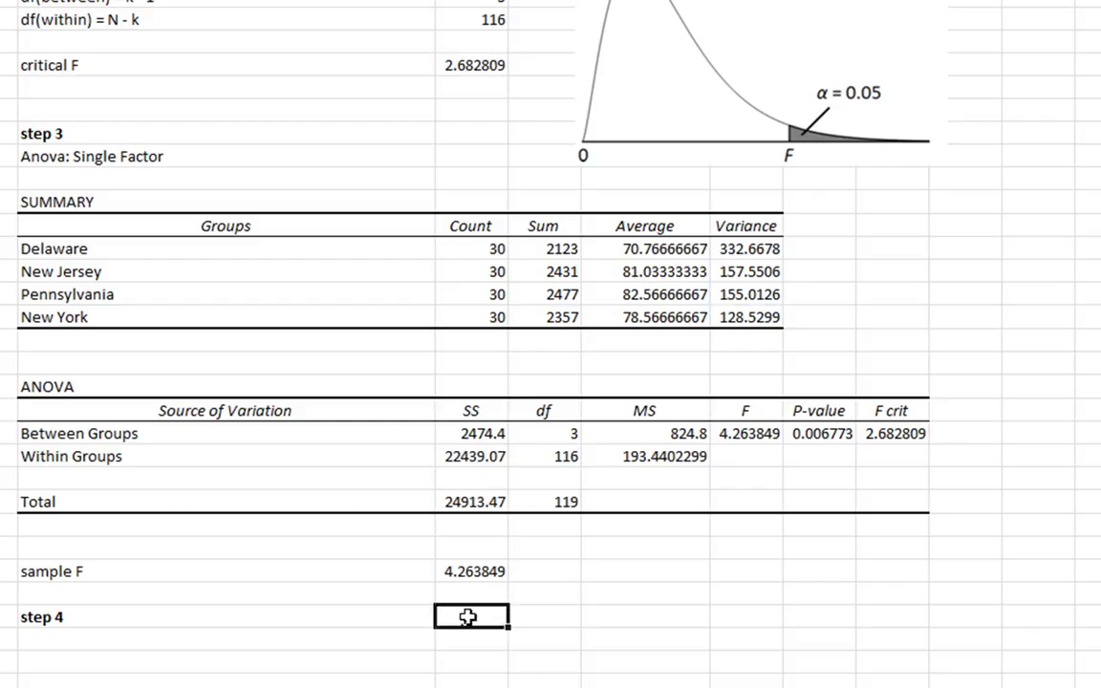
# Step: Enter 'sample F is bigger than our critical F' with 'reject H0' beneath it
pyautogui.write('sample F')
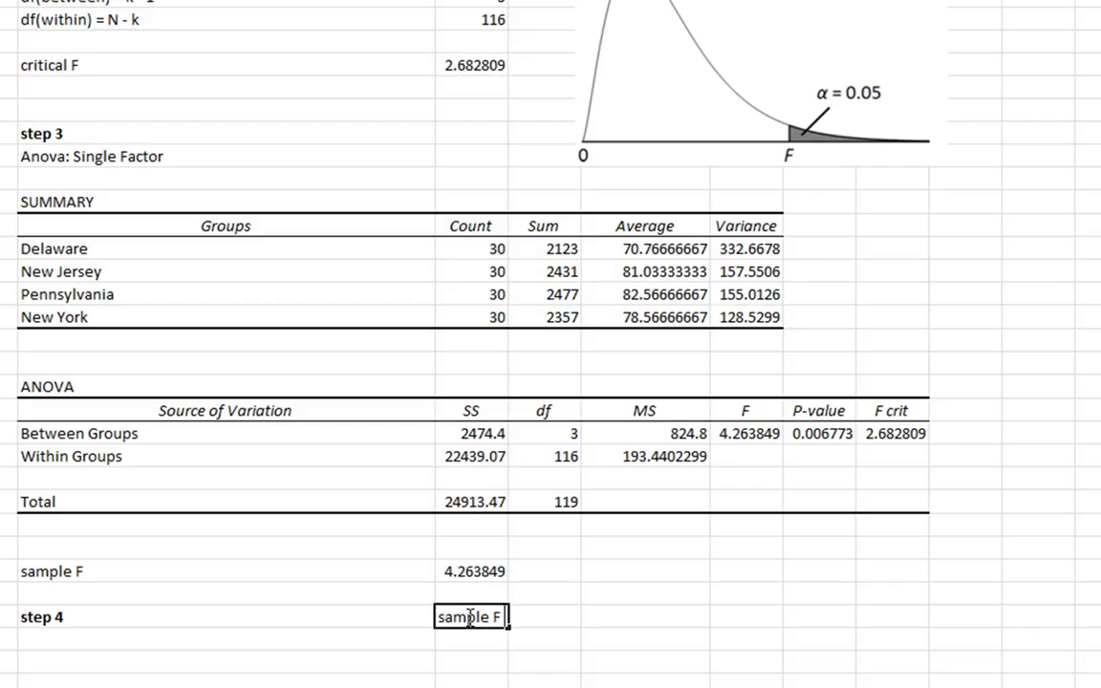
pyautogui.write(' is bigger t')
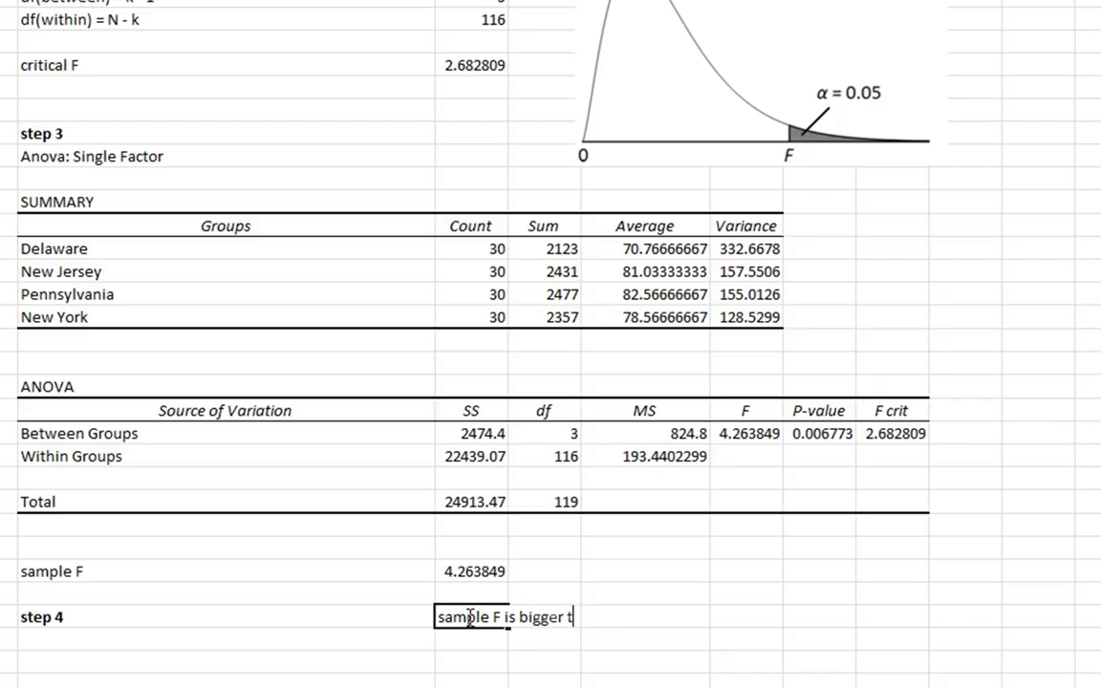
pyautogui.write('han our cri')
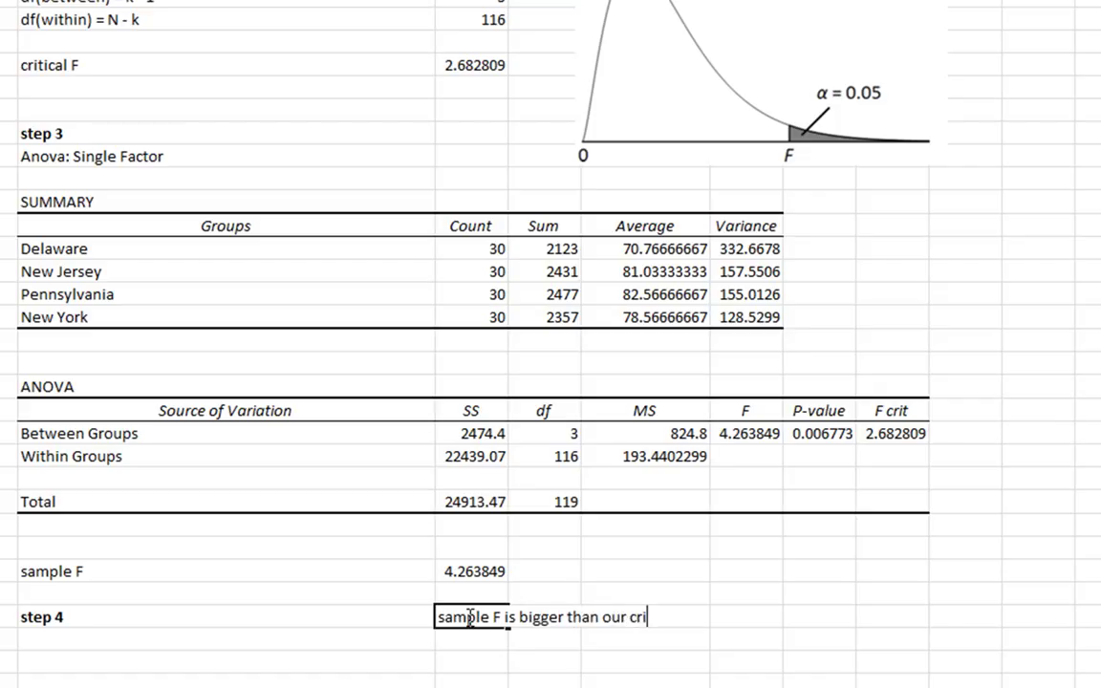
pyautogui.write('tical F')
pyautogui.press('Return')
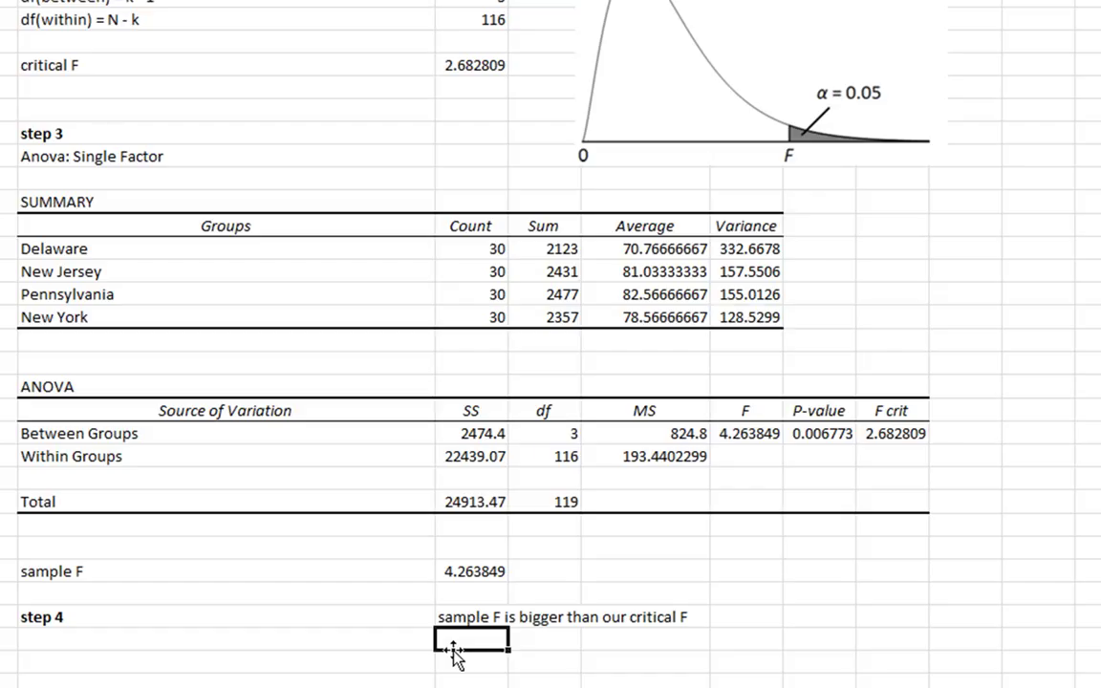
pyautogui.write('rejec')
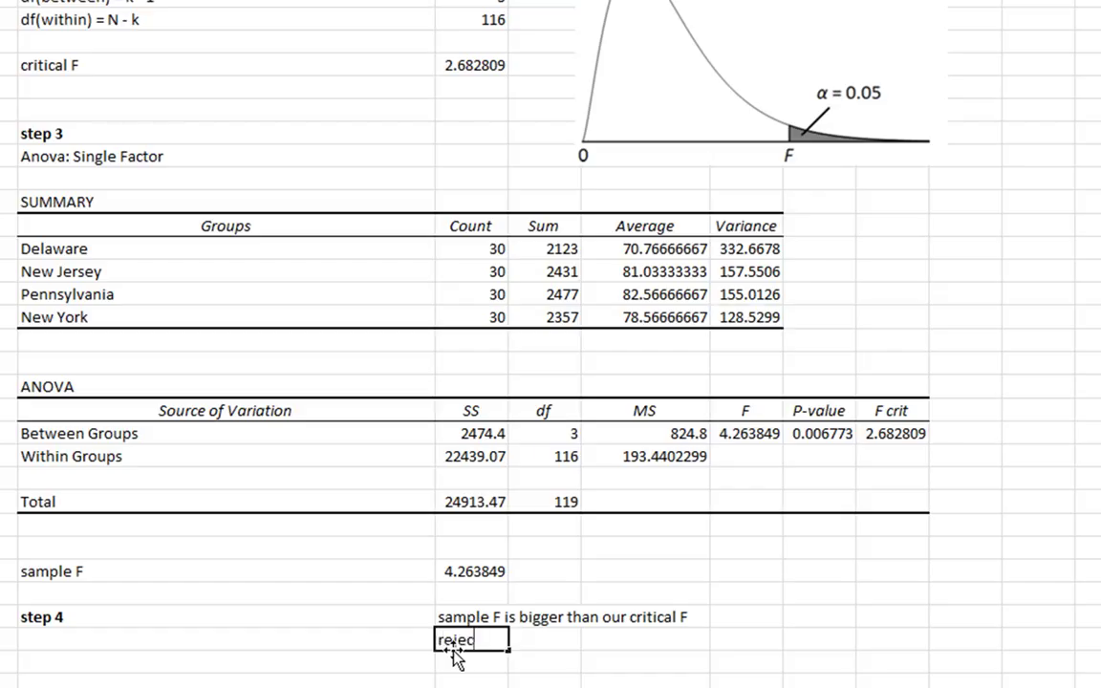
pyautogui.write('t H0')
pyautogui.press('Return')
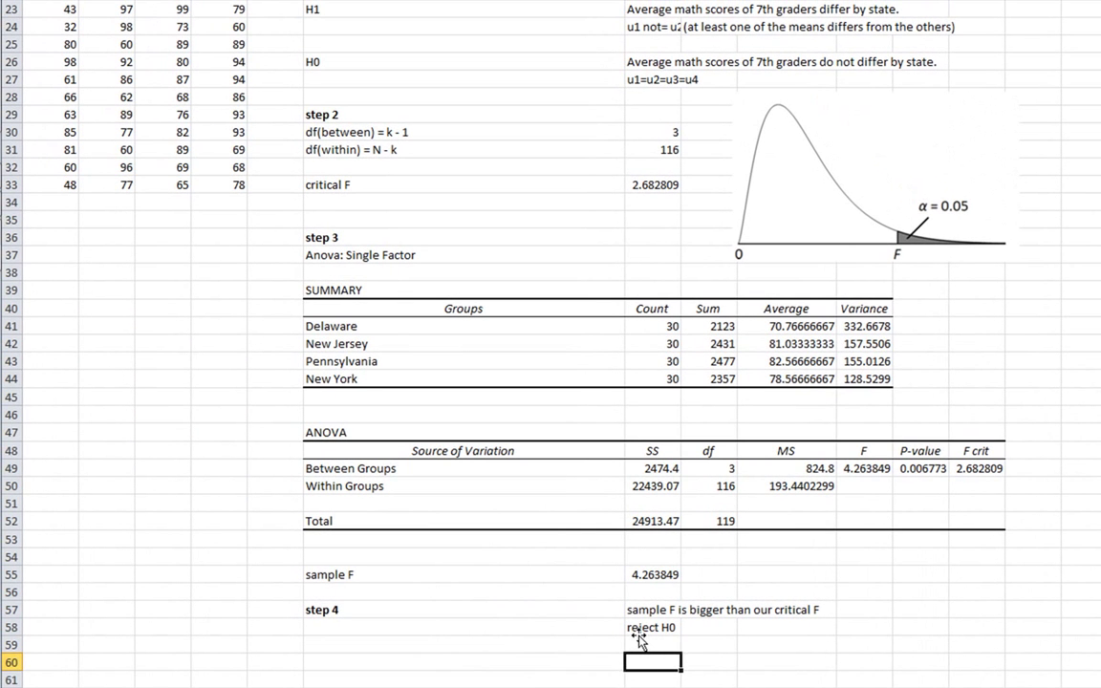
# Step: Start the 'step 5' label on the next row
pyautogui.press('Down')
pyautogui.press('Left')
pyautogui.write('step')
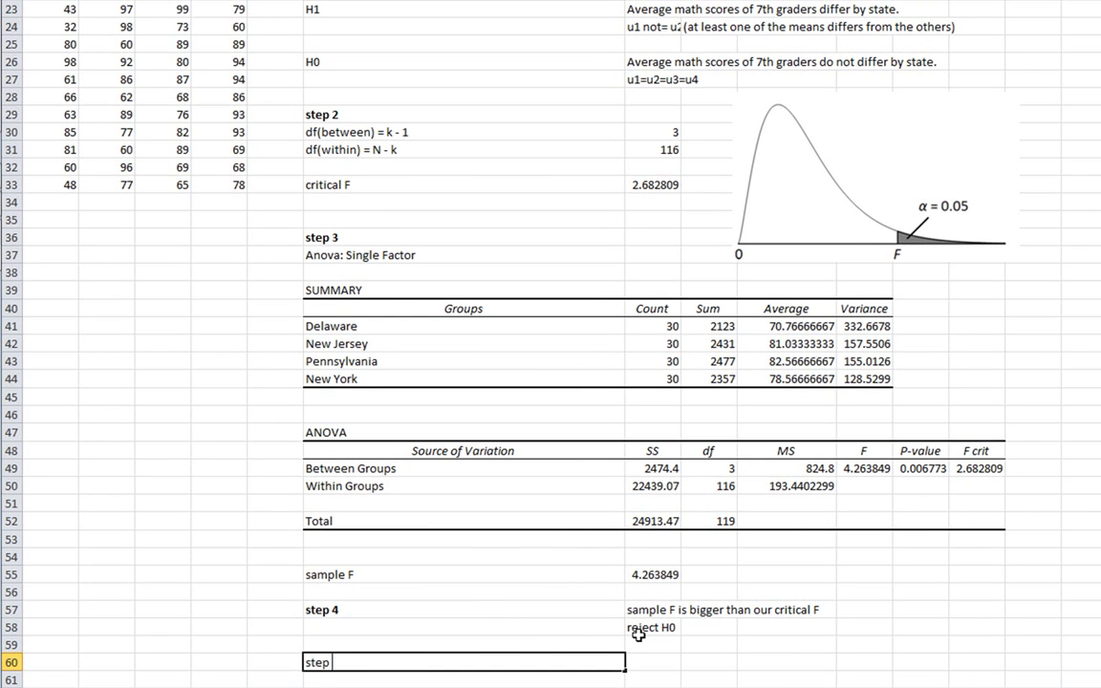
pyautogui.write(' 5')
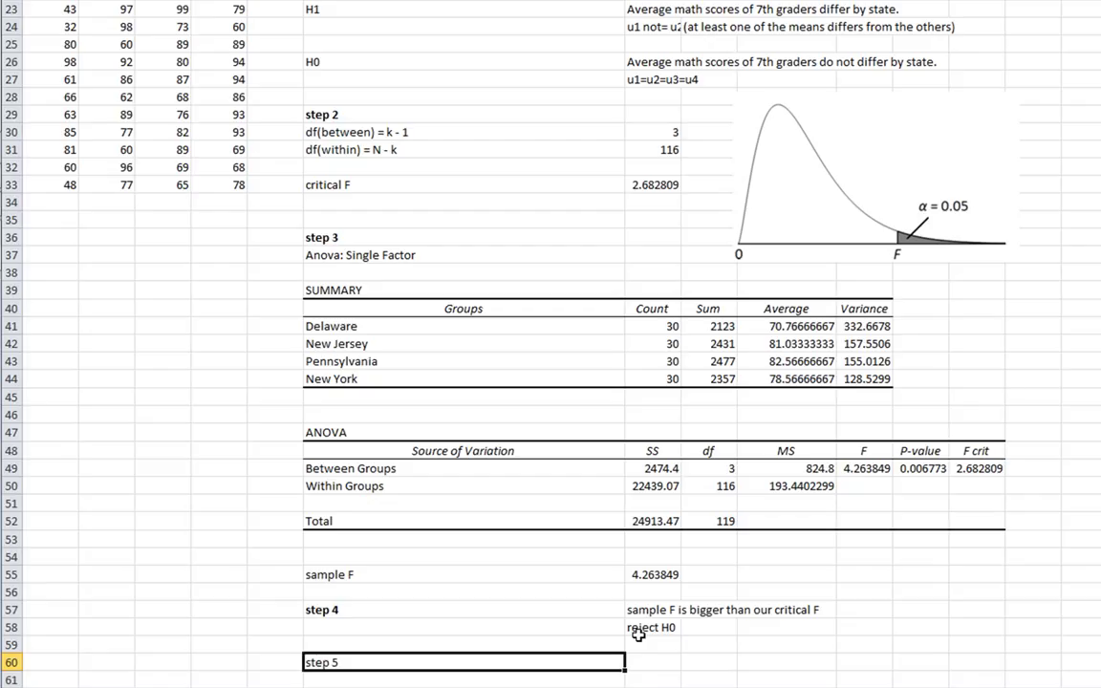
# Step: Link step 5's conclusion to the H1 statement, differing math scores by state, with '(p < .05)' below
pyautogui.click(638, 632)
pyautogui.click(632, 659)
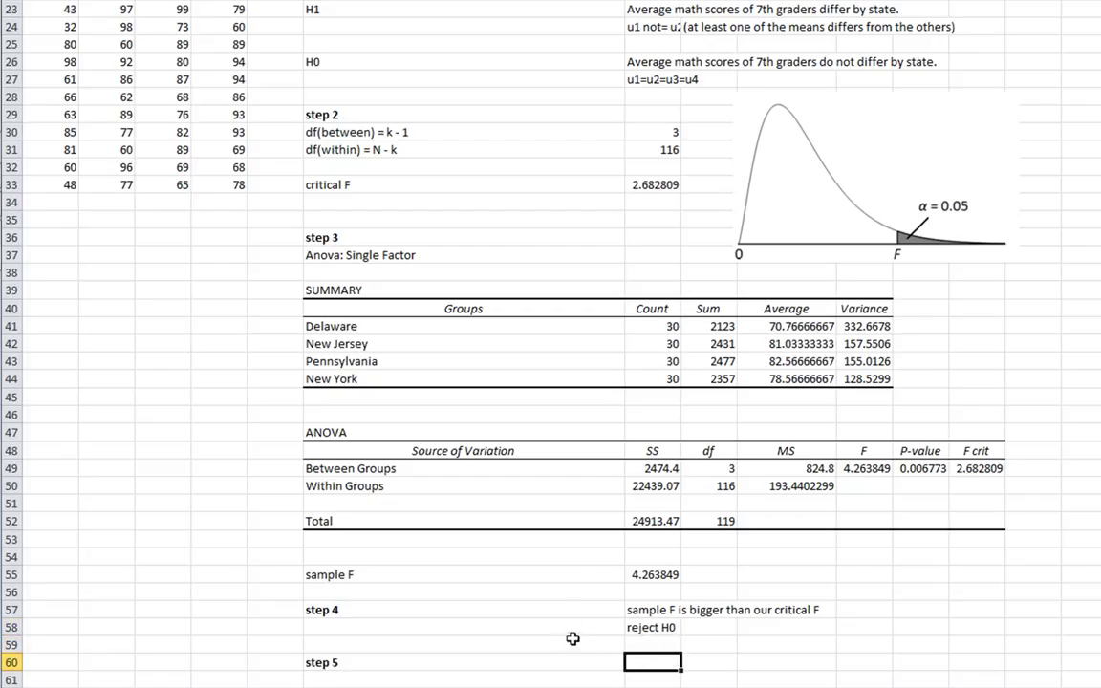
pyautogui.write('=')
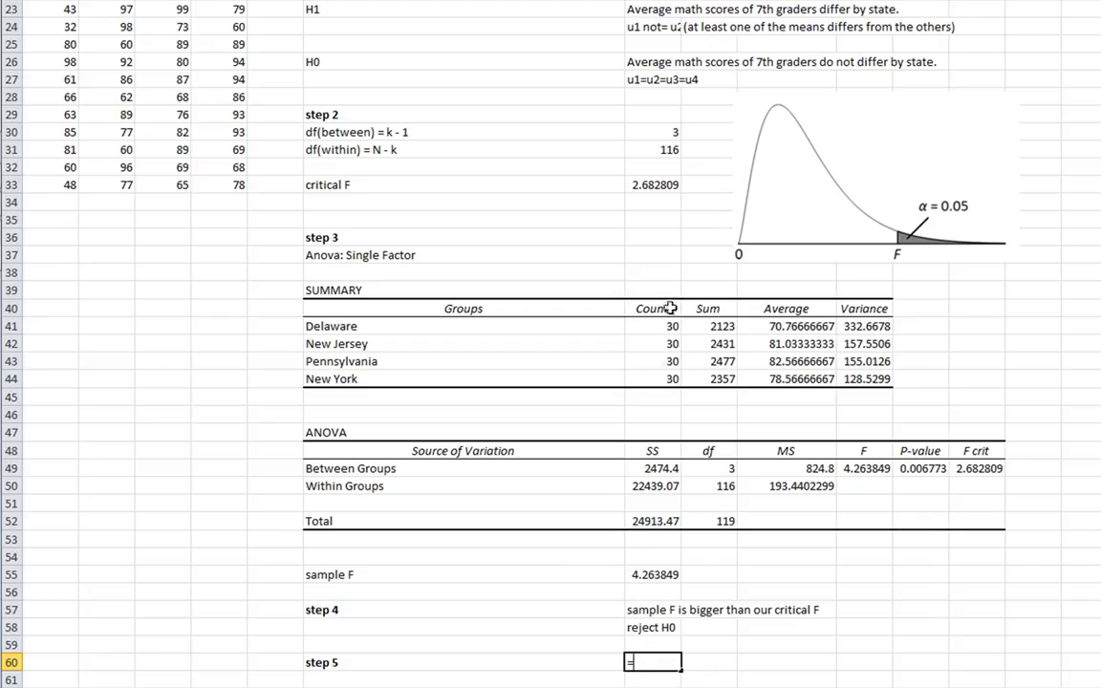
pyautogui.click(664, 8)
pyautogui.press('Return')
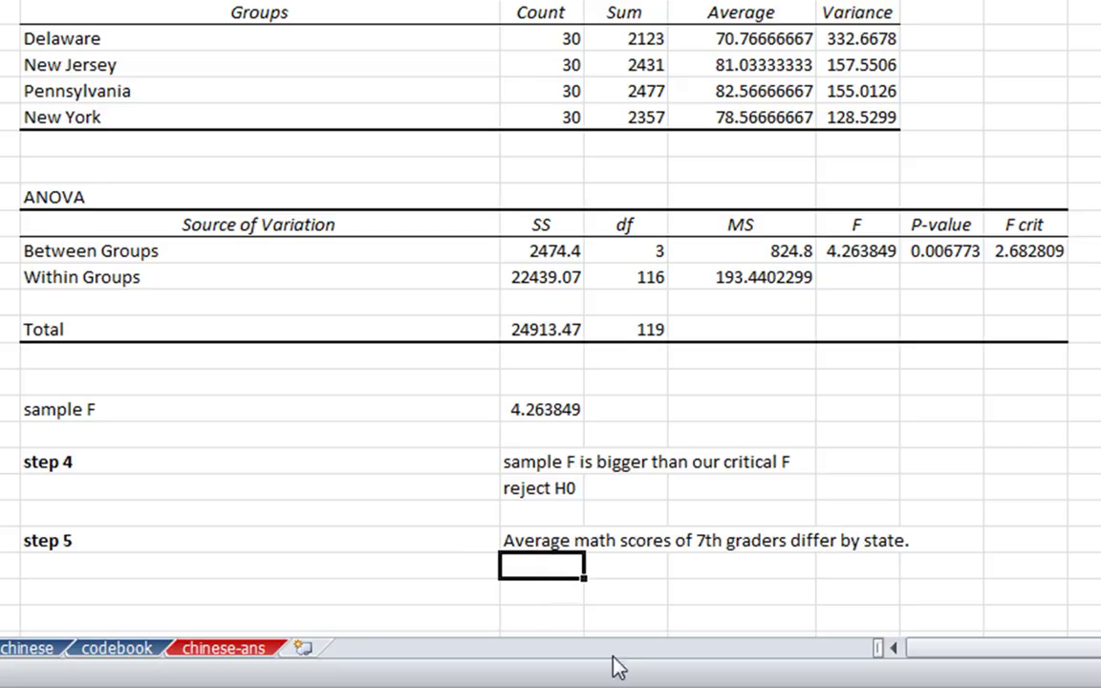
pyautogui.write('(')
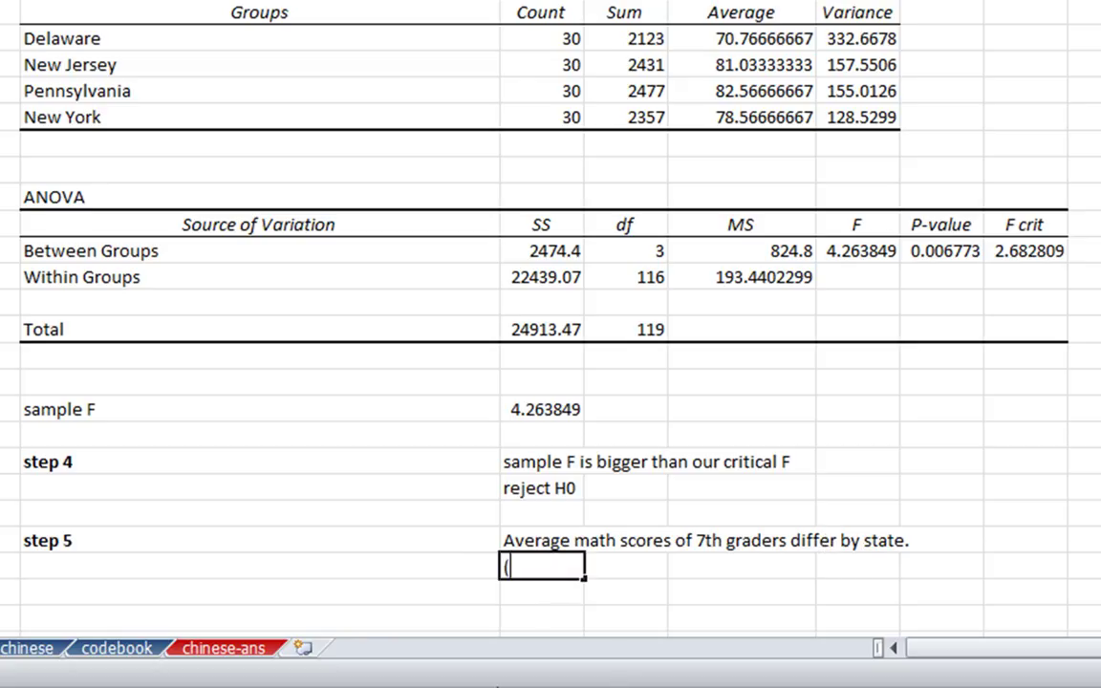
pyautogui.write('p < .05)')
pyautogui.press('Return')
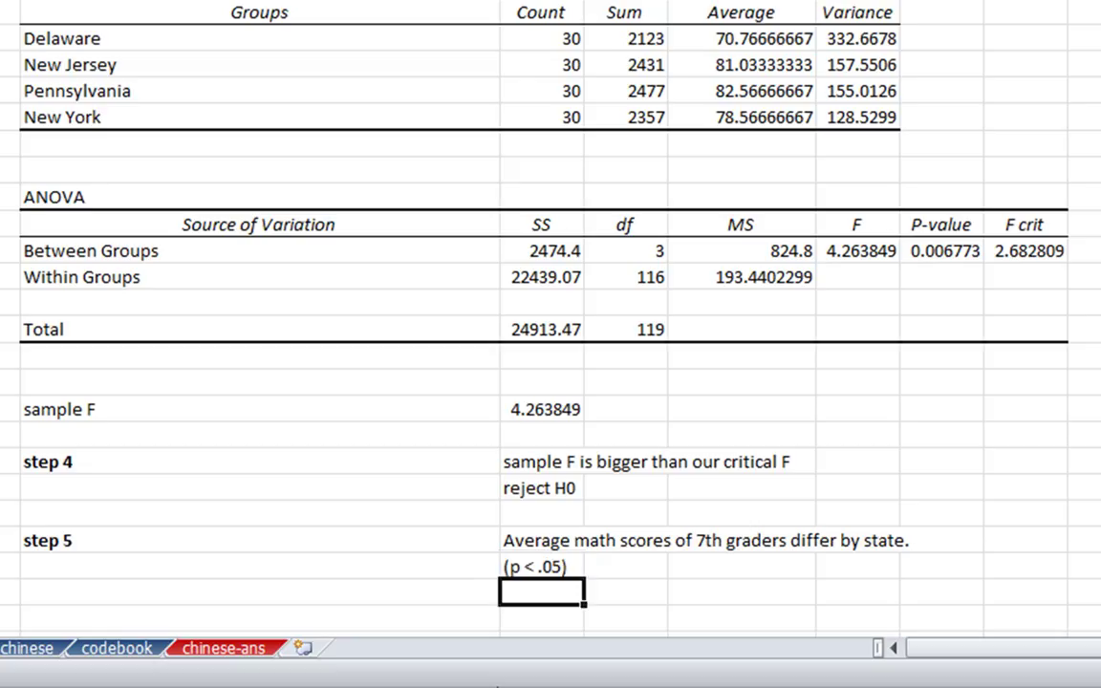
pyautogui.click(962, 250)
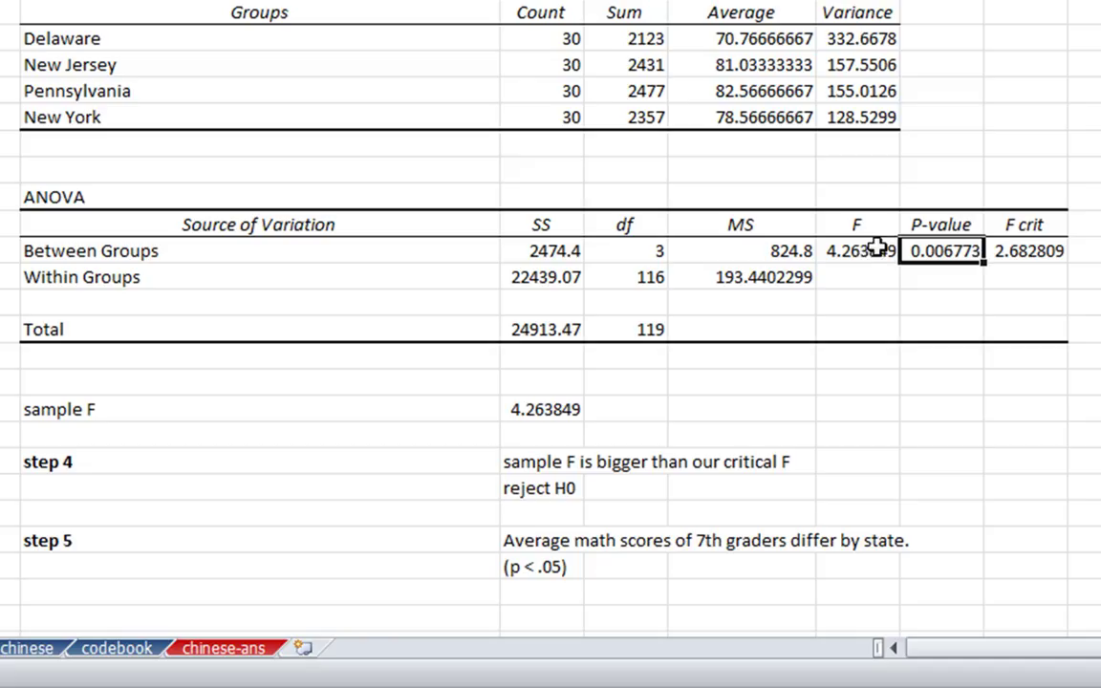
pyautogui.click(872, 251)
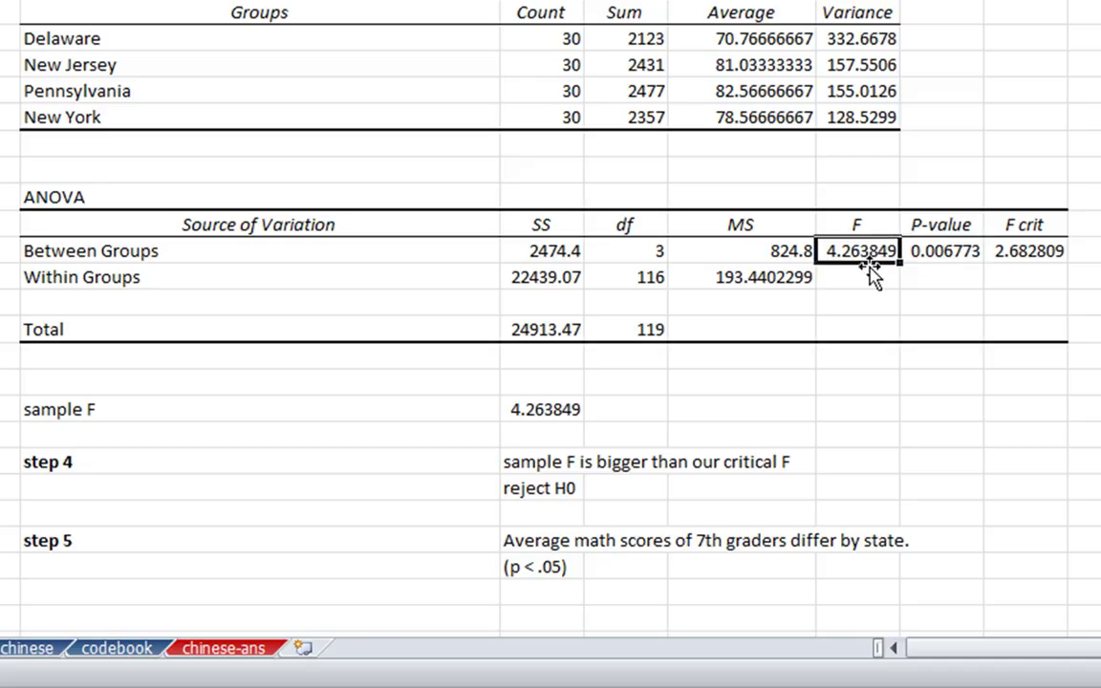
pyautogui.click(937, 250)
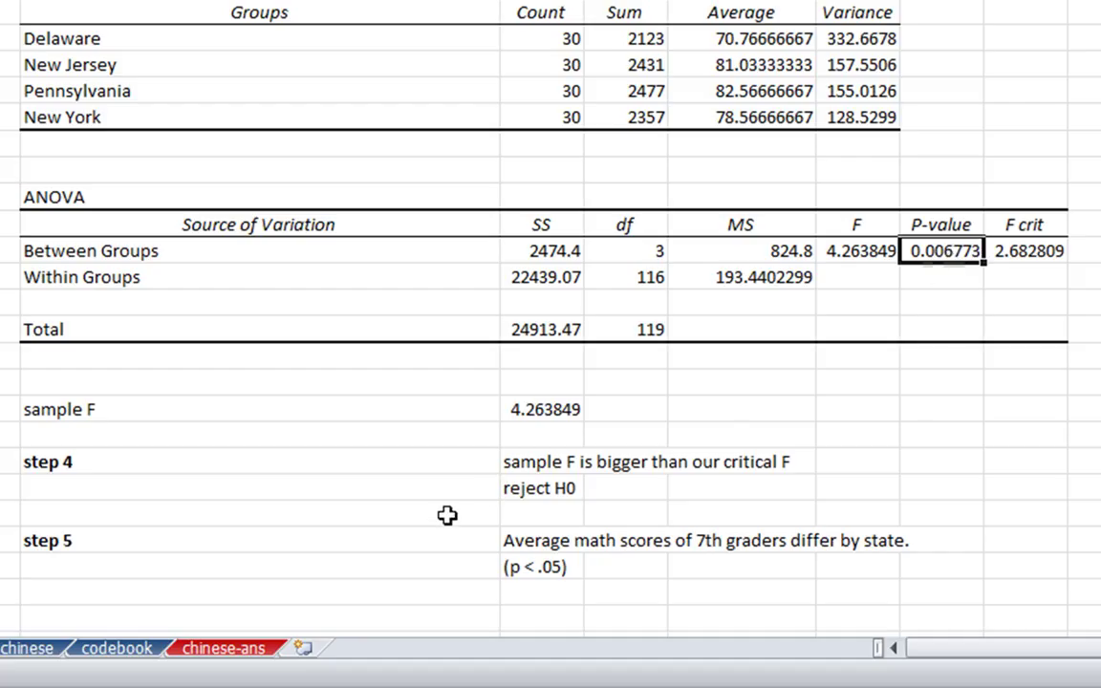
pyautogui.scroll(-2, 447, 515)
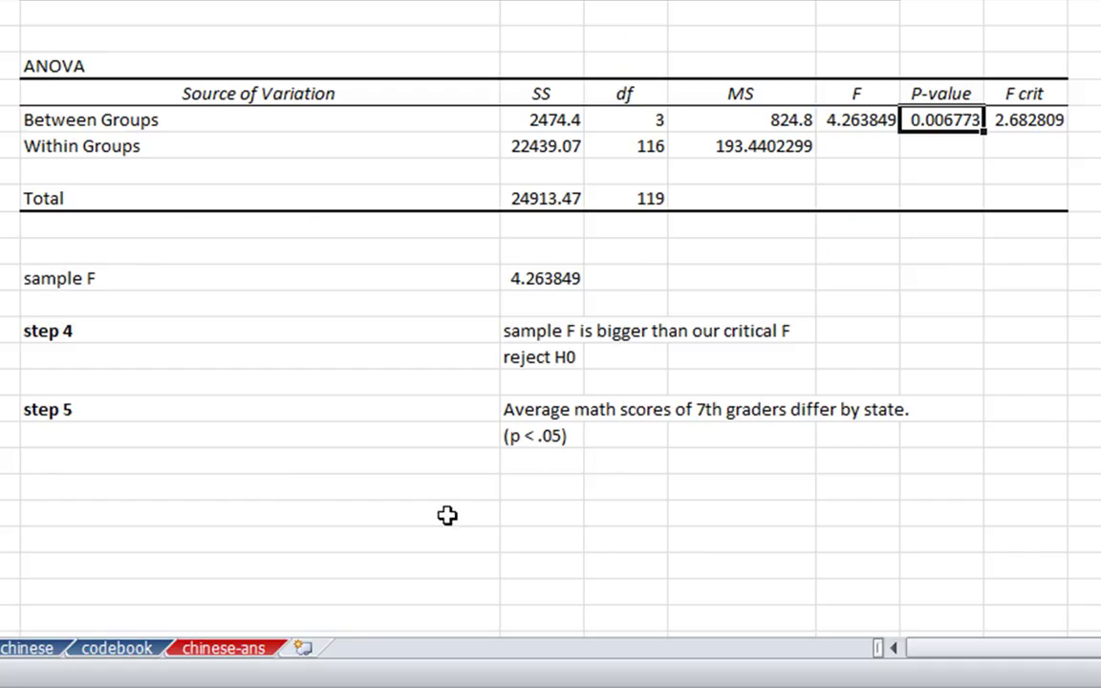
# Step: Add a bold 'step 6' heading
pyautogui.click(192, 513)
pyautogui.write('step ')
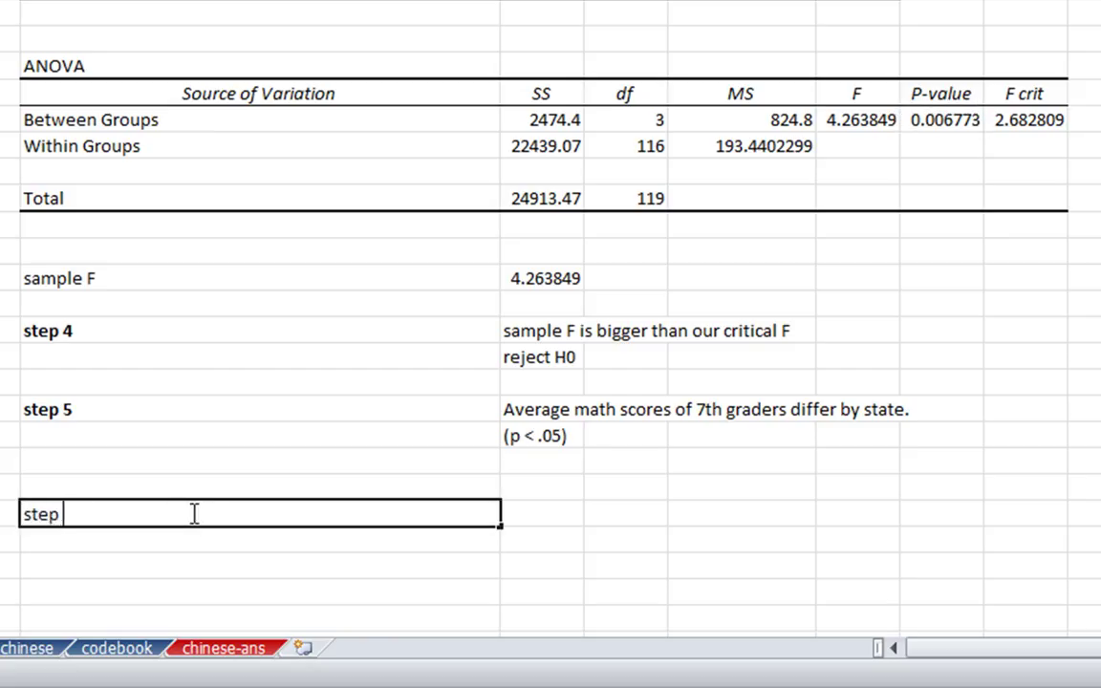
pyautogui.write('6')
pyautogui.press('Return')
pyautogui.click(193, 513)
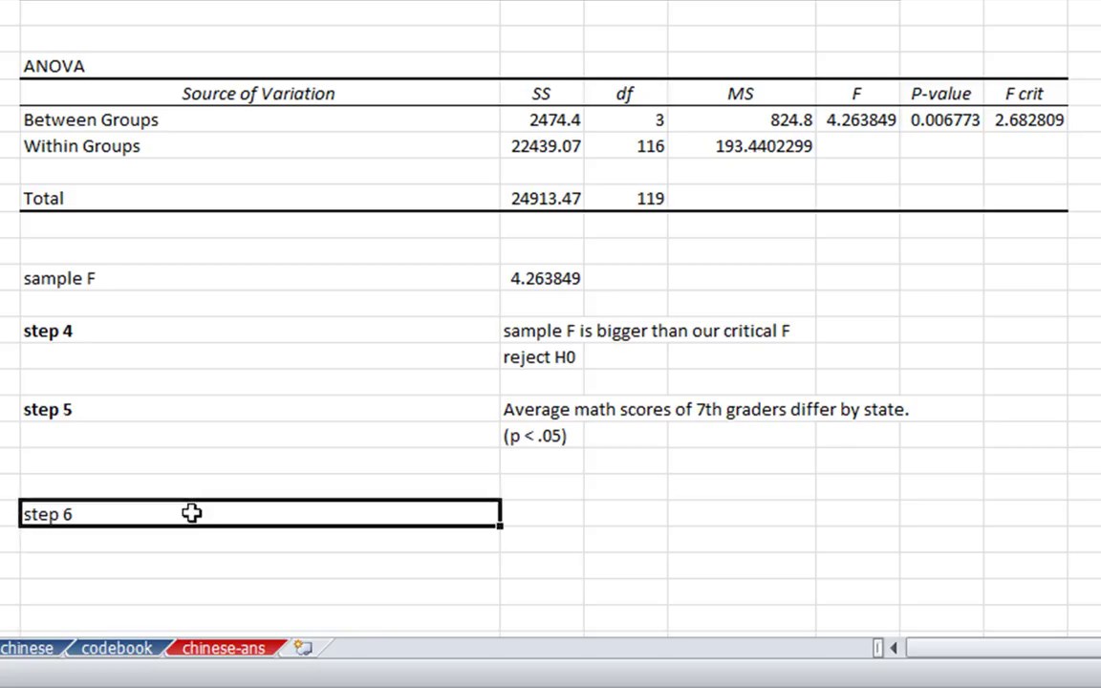
pyautogui.hotkey('ctrl', 'b')
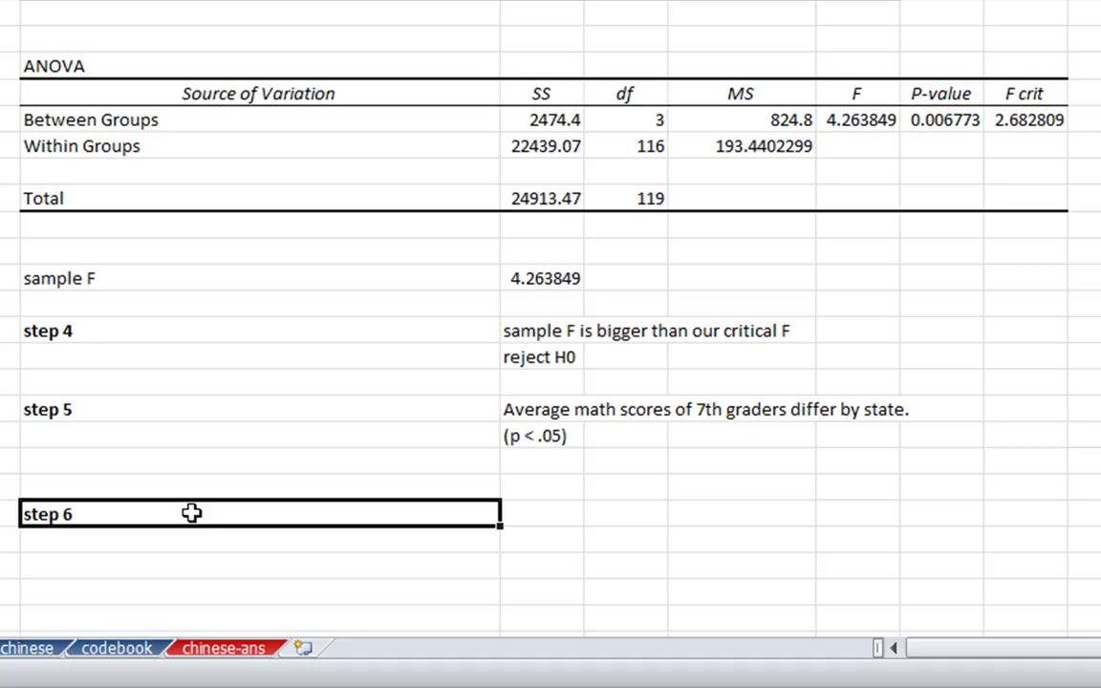
pyautogui.press('Return')
# Step: Add an 'SSB / SST' row with formula =G49/G52, dividing 2474.4 by 24913.47 to give 0.09932
pyautogui.write('SS')
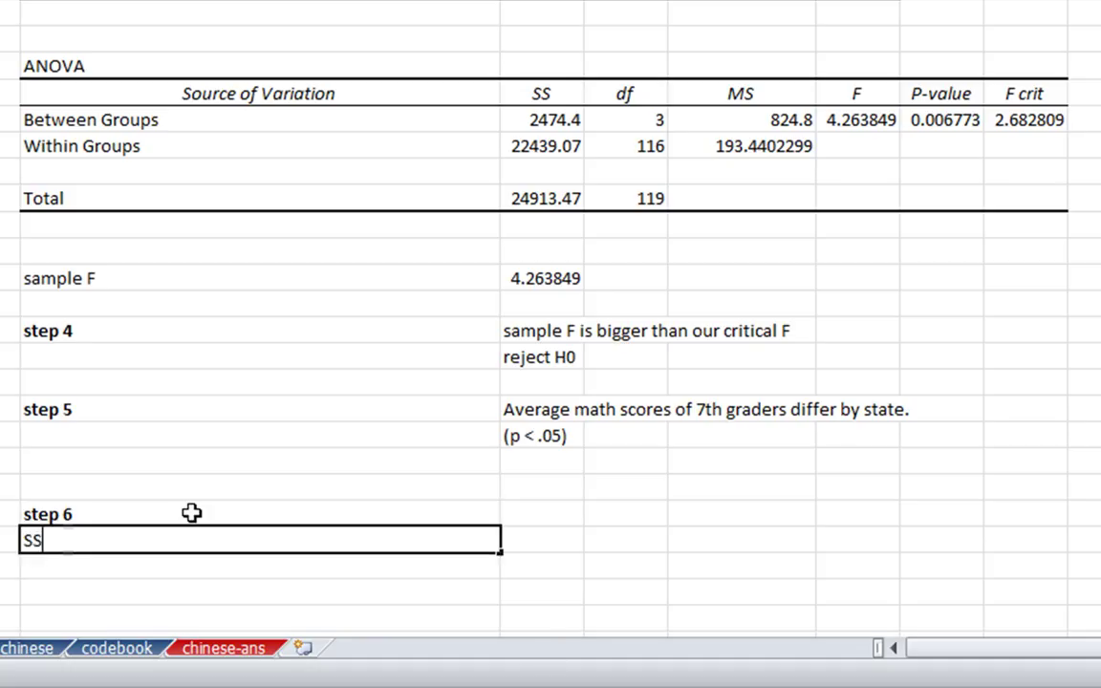
pyautogui.write('B / SS')
pyautogui.press('Return')
pyautogui.press('Right')
pyautogui.press('Up')
pyautogui.write('=')
pyautogui.scroll(1, 561, 590)
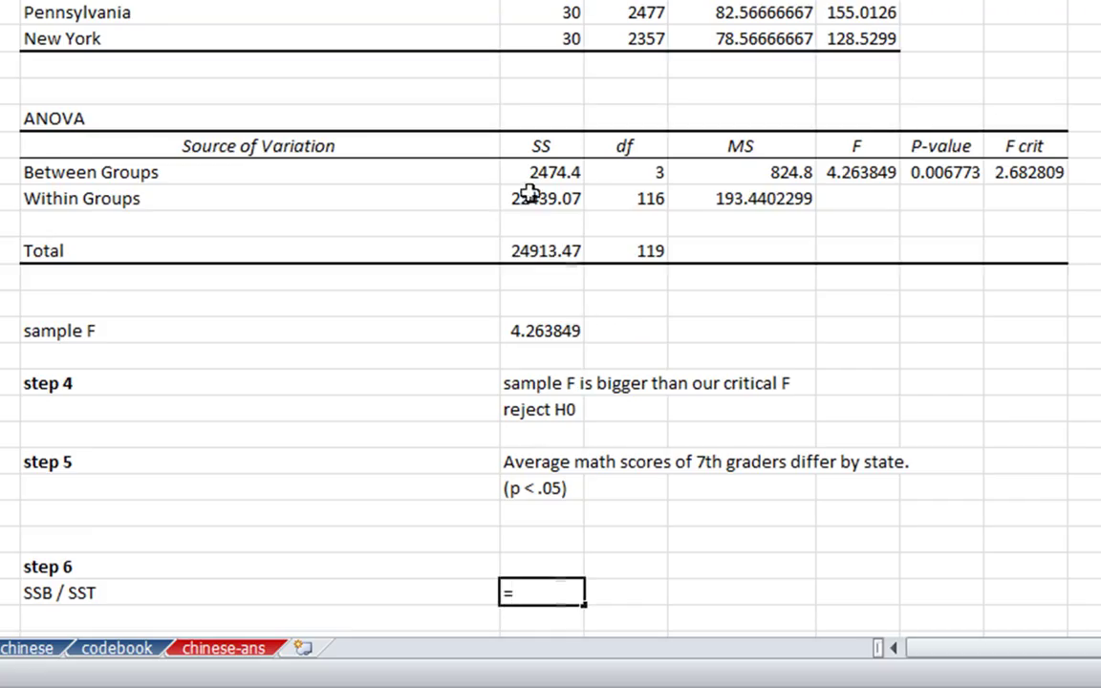
pyautogui.click(536, 172)
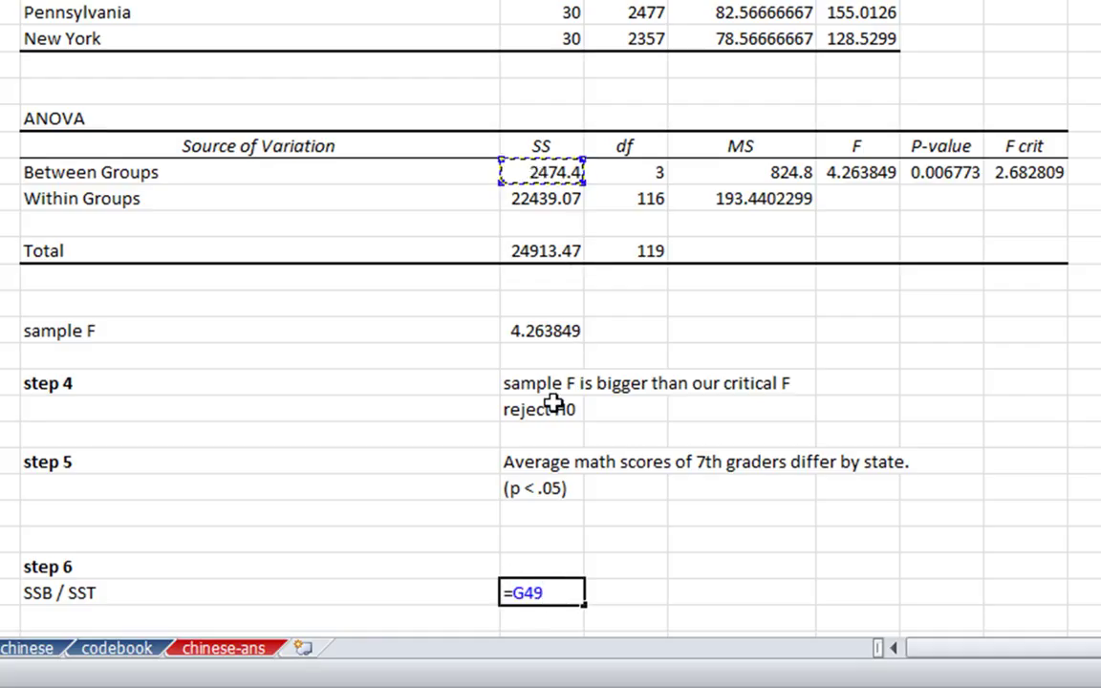
pyautogui.write('/')
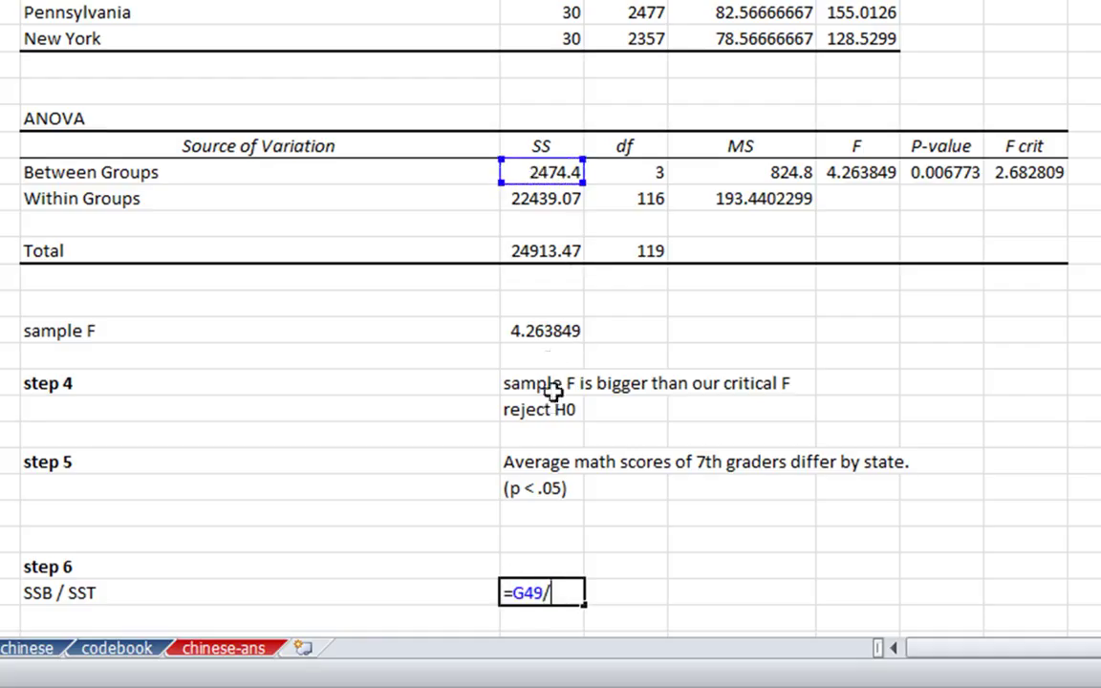
pyautogui.click(527, 250)
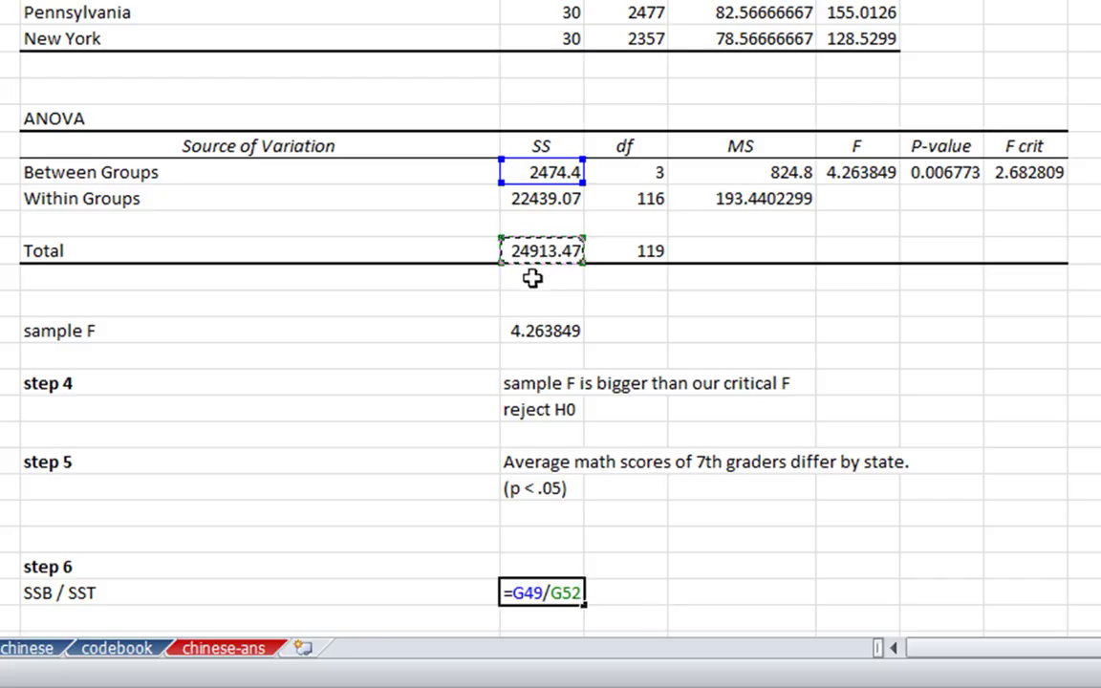
pyautogui.press('Return')
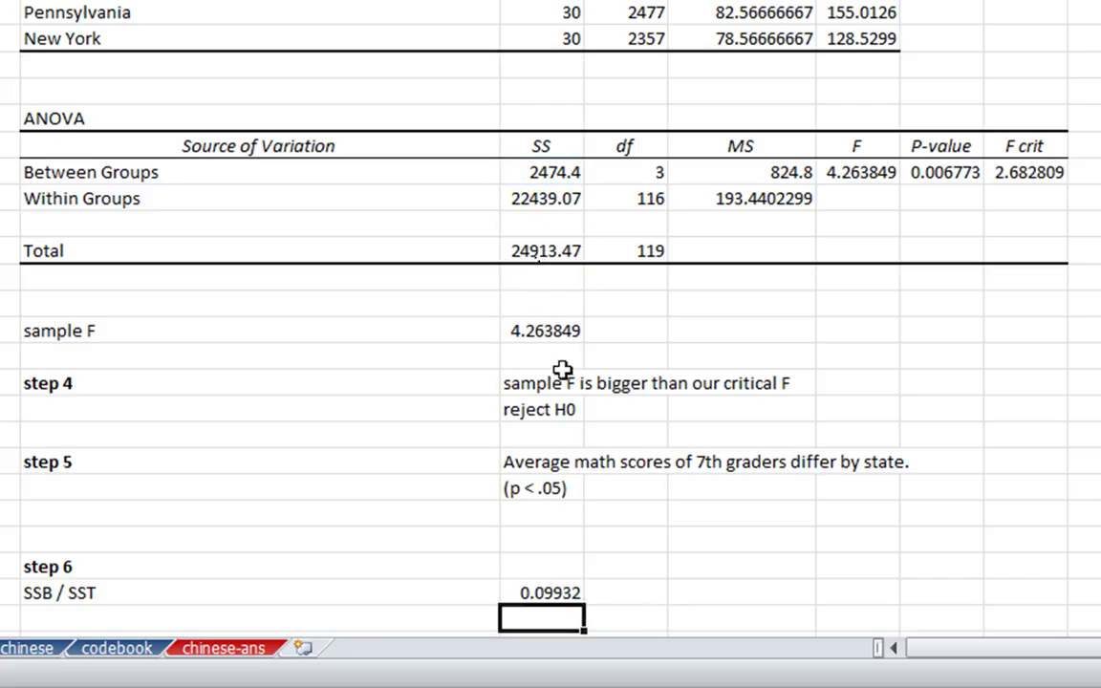
# Step: Apply the Percentage number format to the 0.09932 result so it shows 9.93%
pyautogui.click(559, 593)
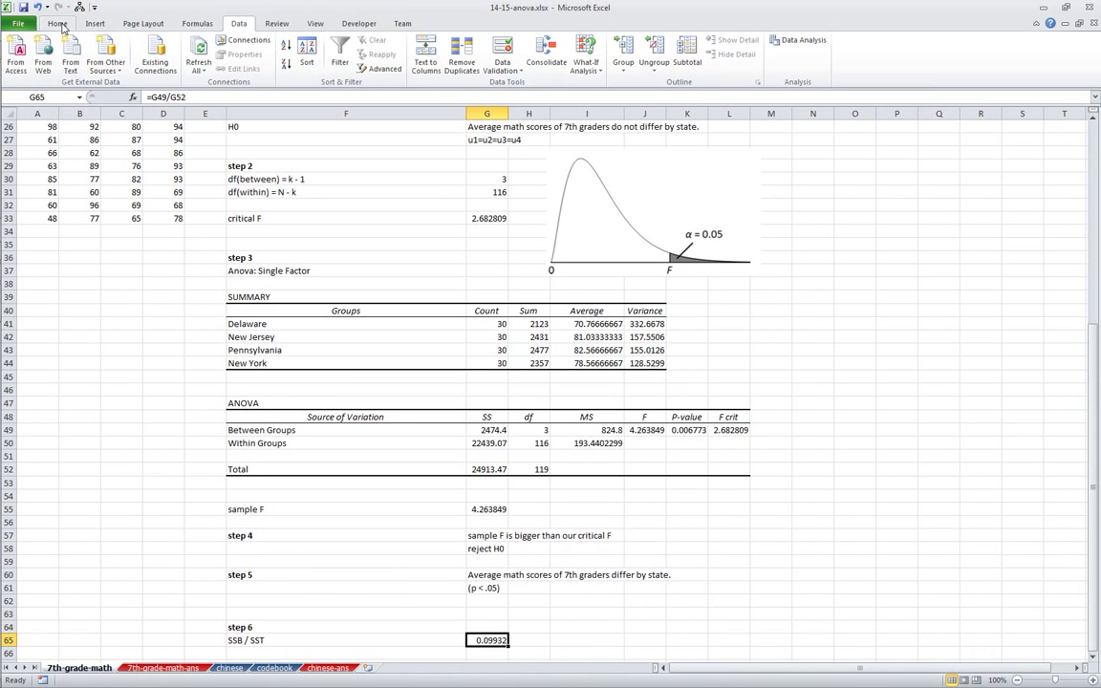
pyautogui.click(57, 23)
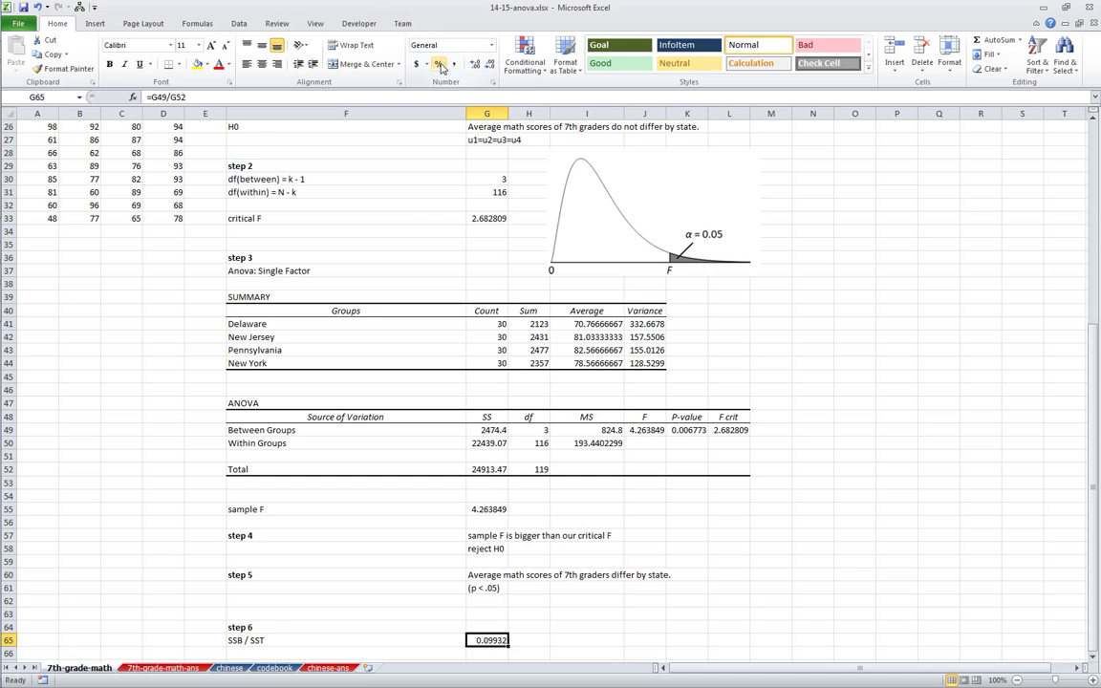
pyautogui.click(491, 44)
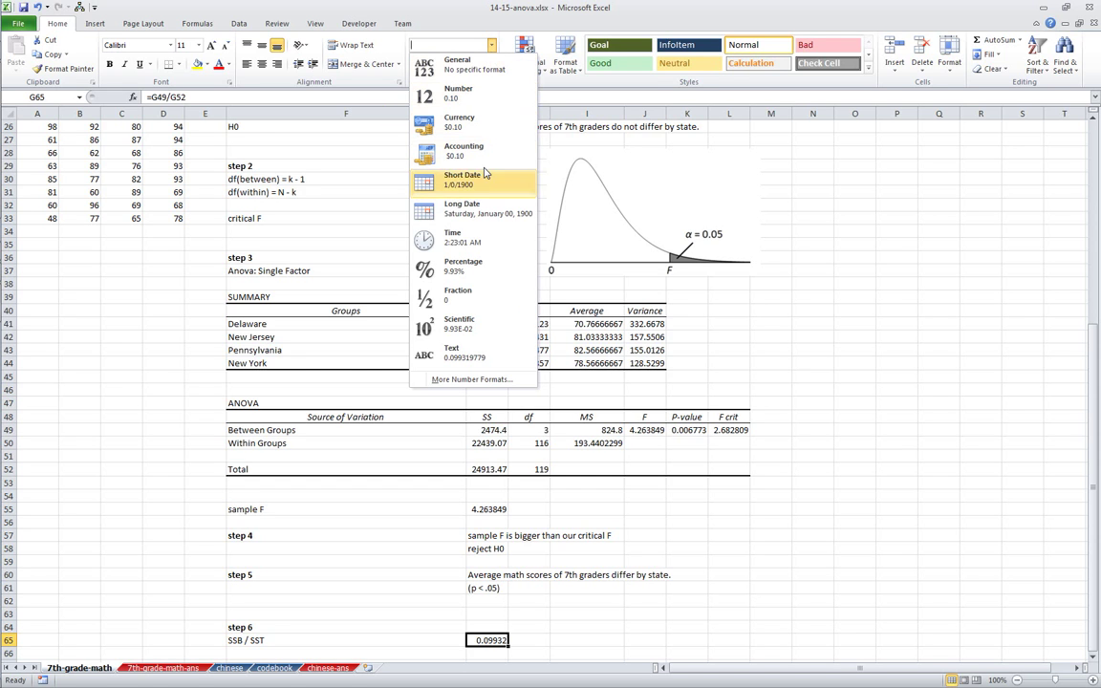
pyautogui.click(455, 268)
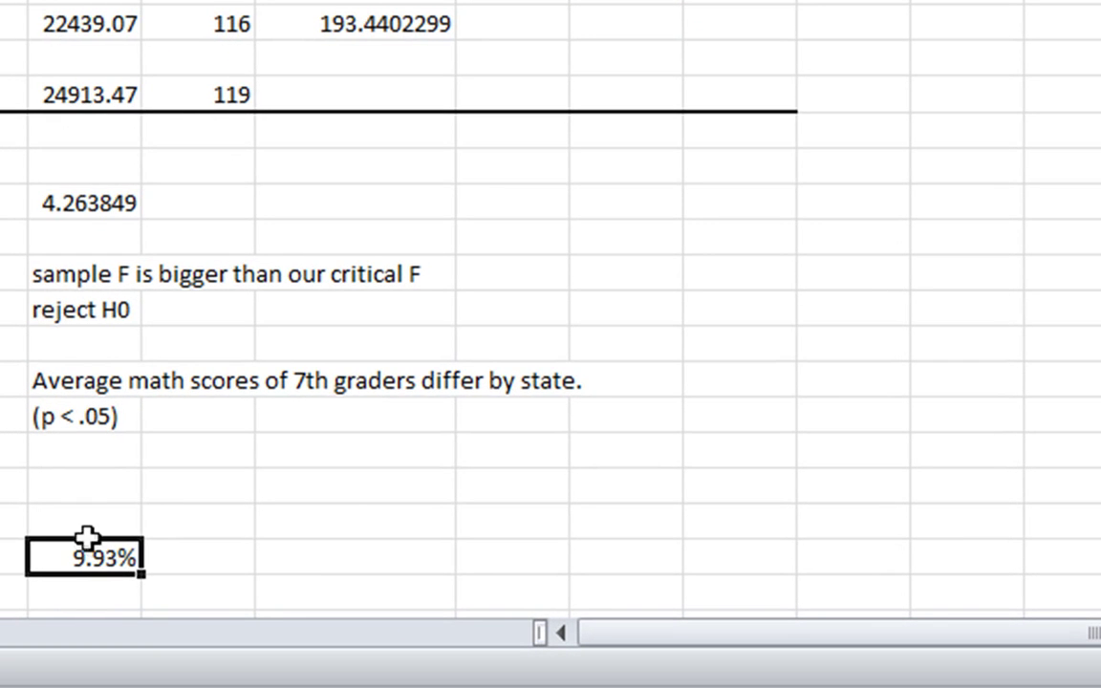
pyautogui.scroll(-2, 66, 513)
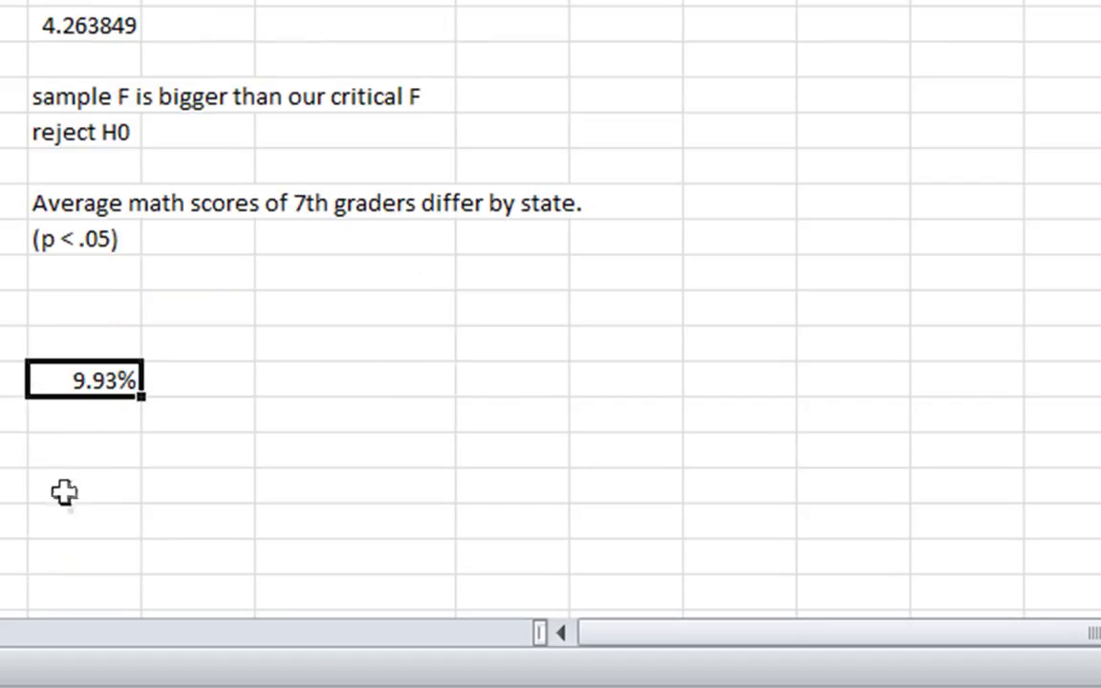
# Step: Below 9.93%, explain it as the math-score variation explained by state, then add 'This is a weak relationship.'
pyautogui.click(73, 409)
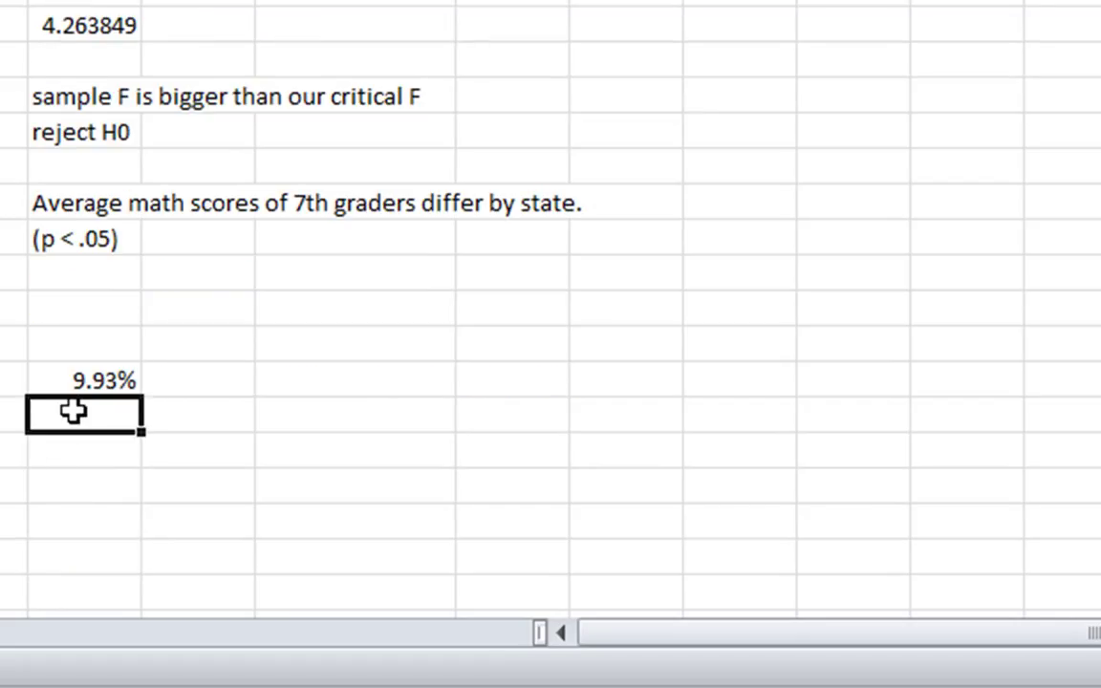
pyautogui.write('9.')
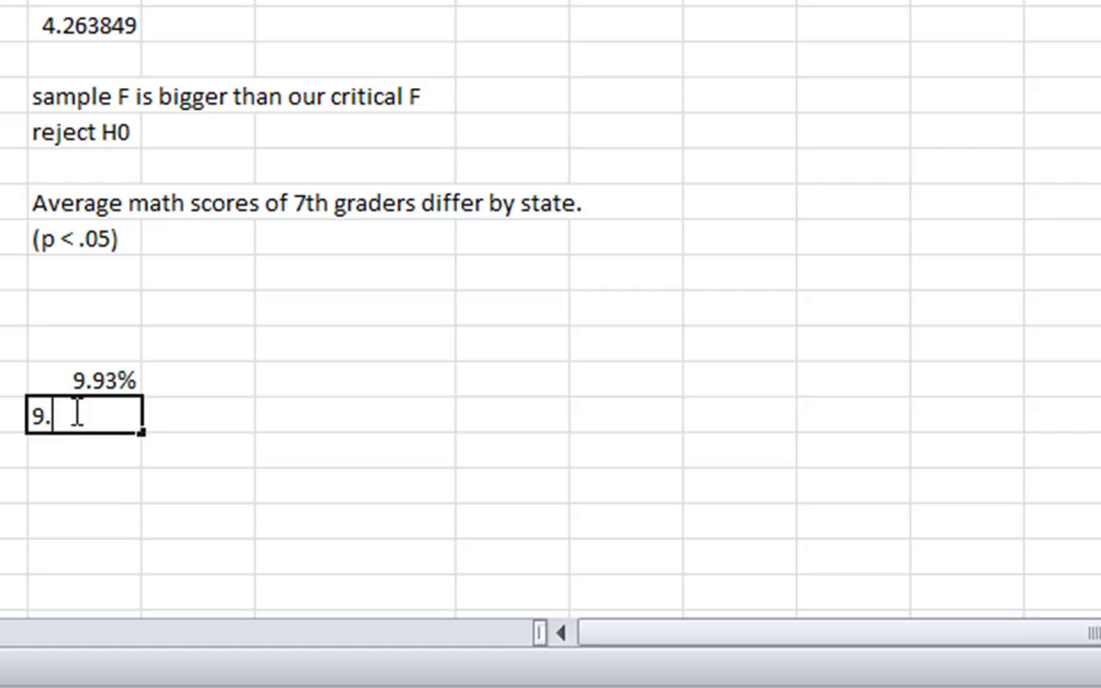
pyautogui.write('93% of the va')
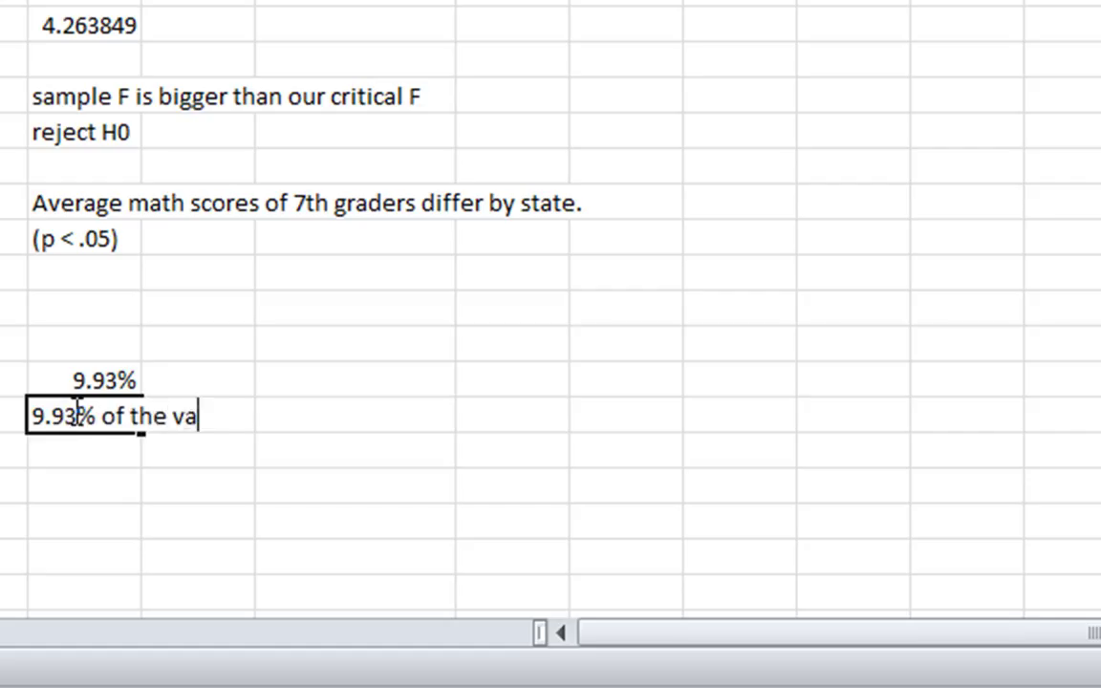
pyautogui.write('riation in ')
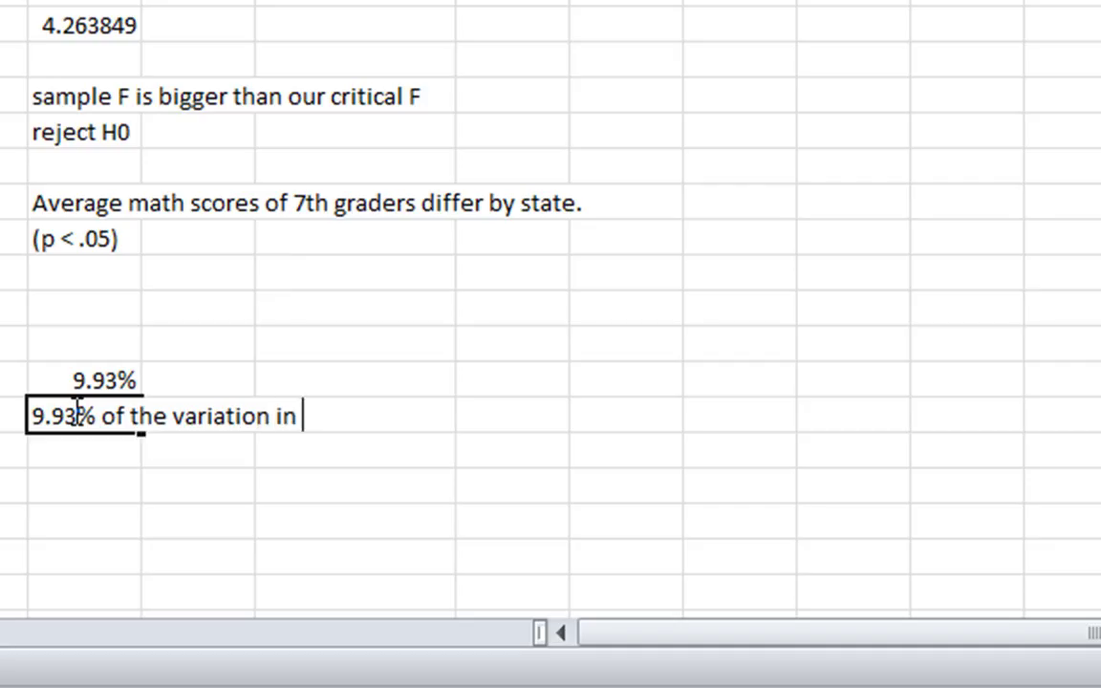
pyautogui.write('7th grader')
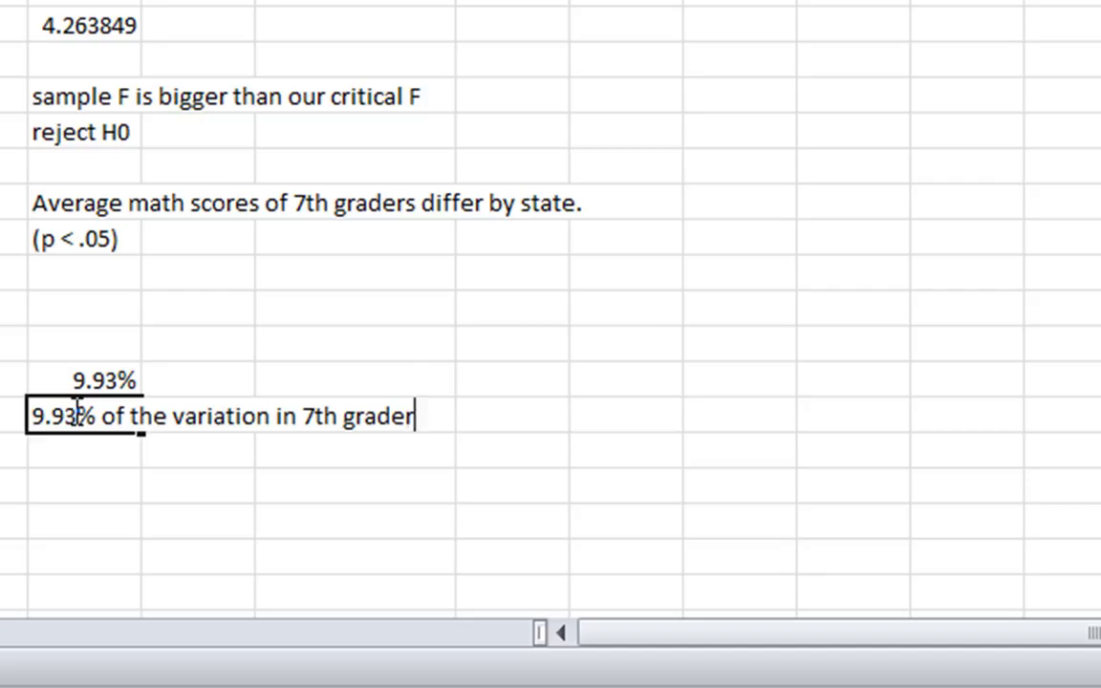
pyautogui.write("s' math")
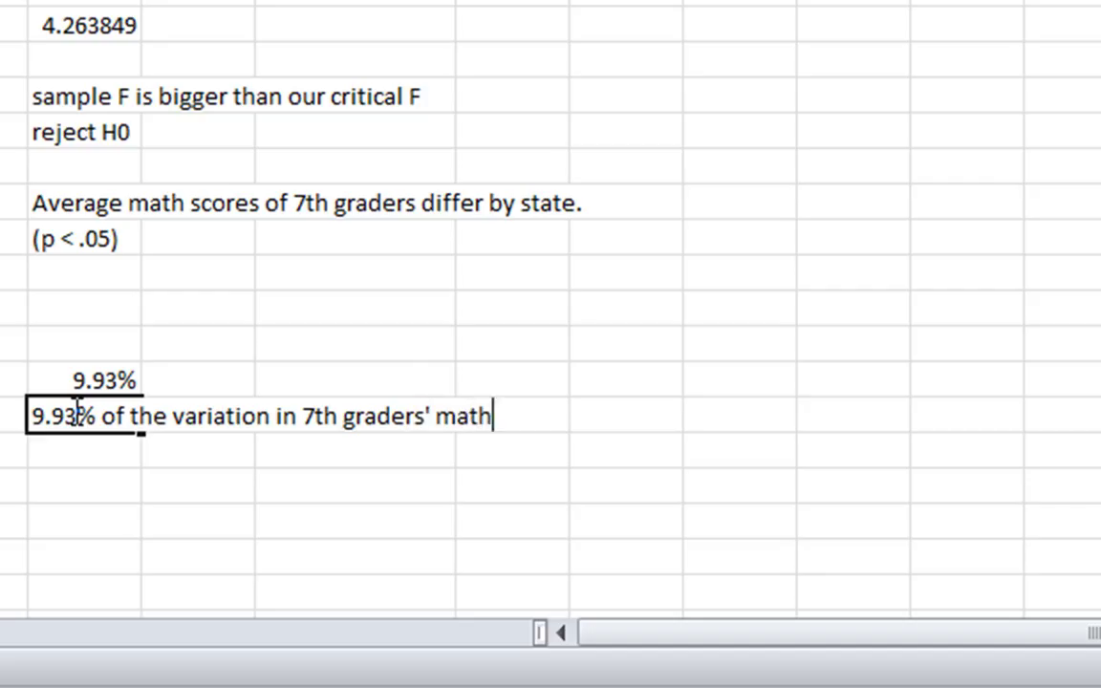
pyautogui.write(' so')
pyautogui.press('BackSpace')
pyautogui.write('co')
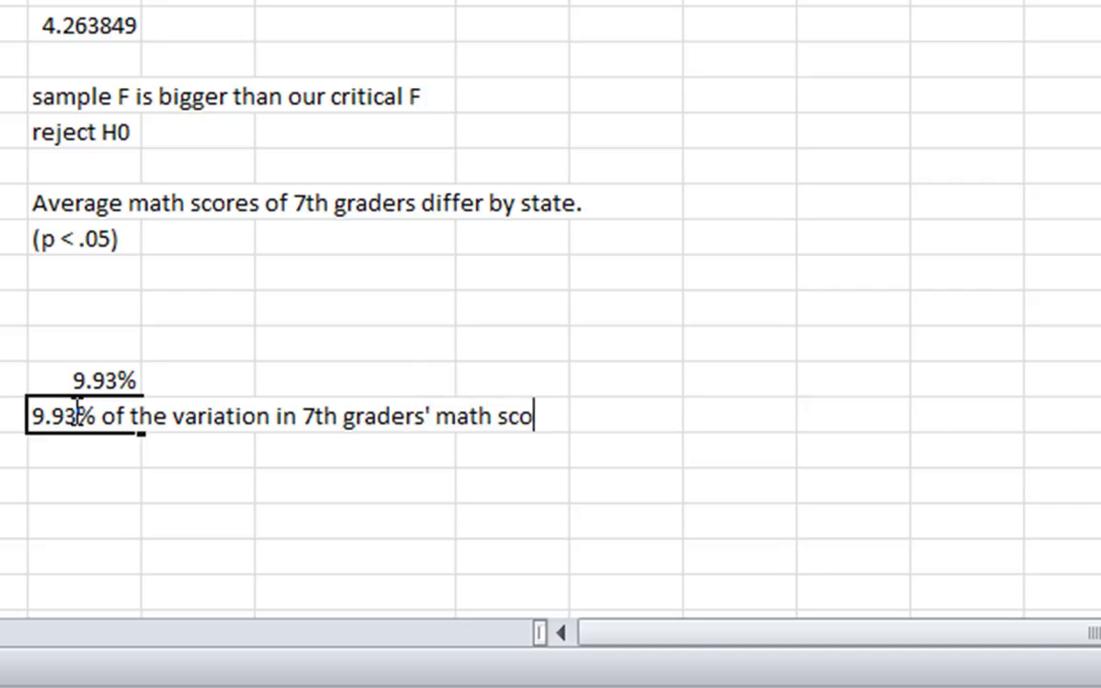
pyautogui.write('res is ')
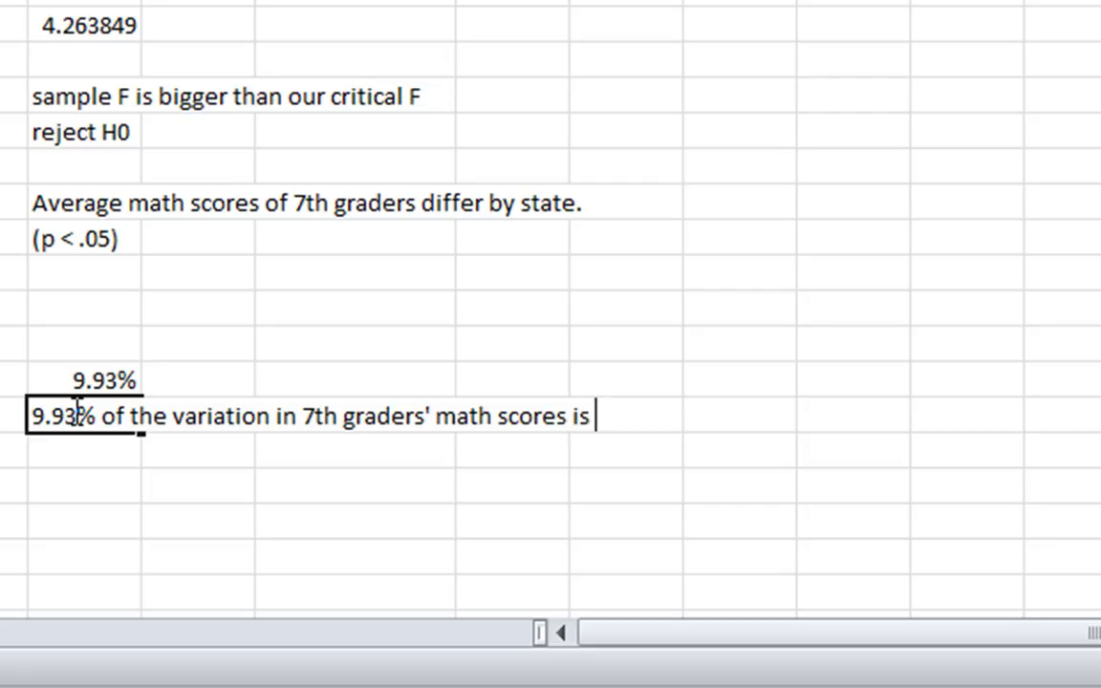
pyautogui.write('explained')
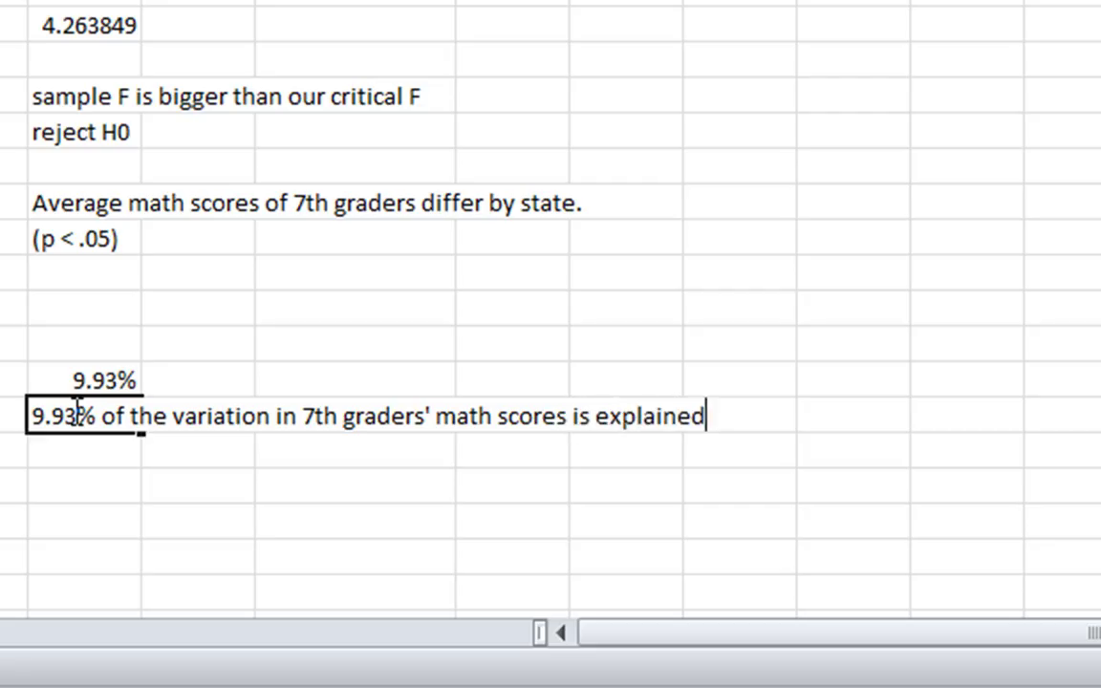
pyautogui.write(' by the state in wh')
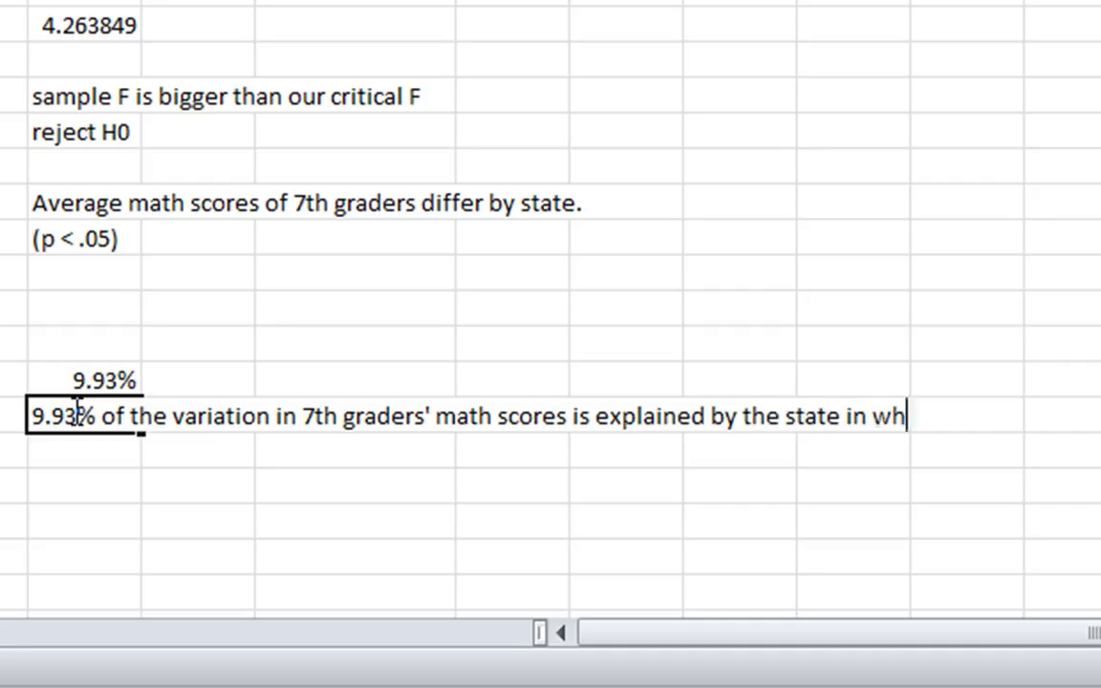
pyautogui.write('ich they resi')
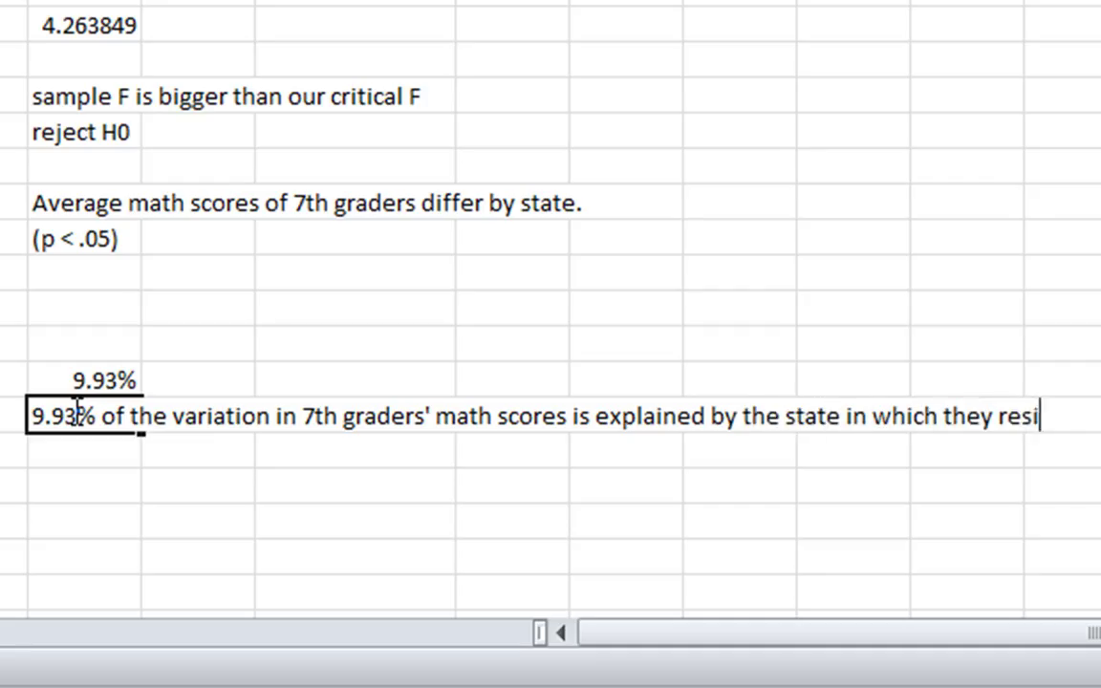
pyautogui.write('de.')
pyautogui.press('Return')
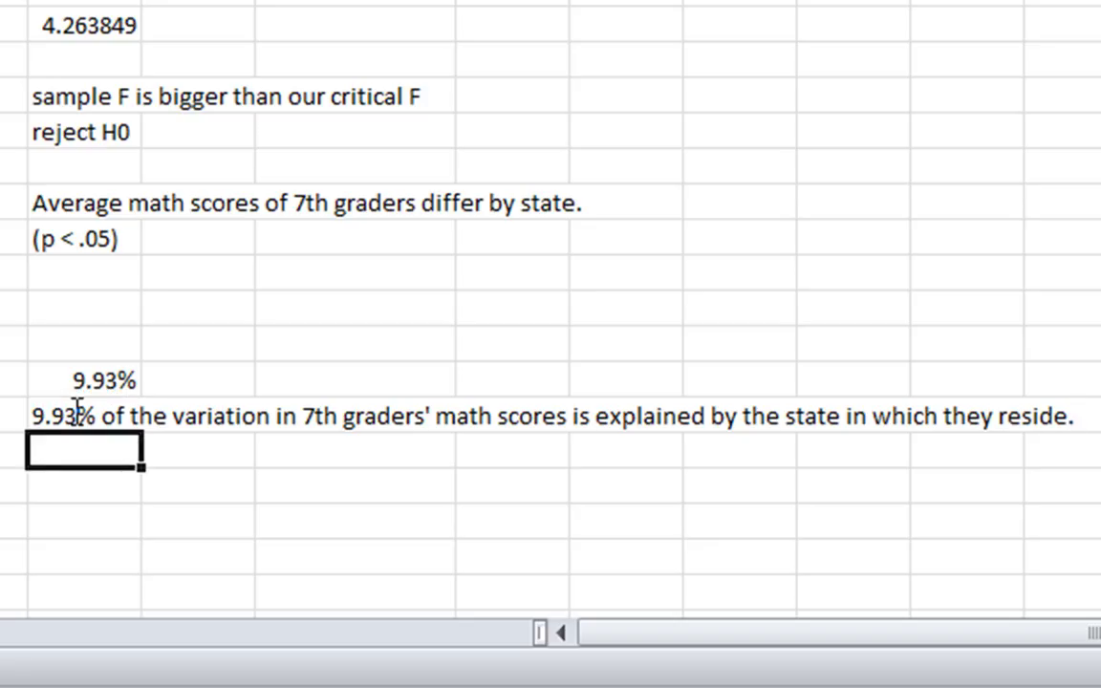
pyautogui.write('This')
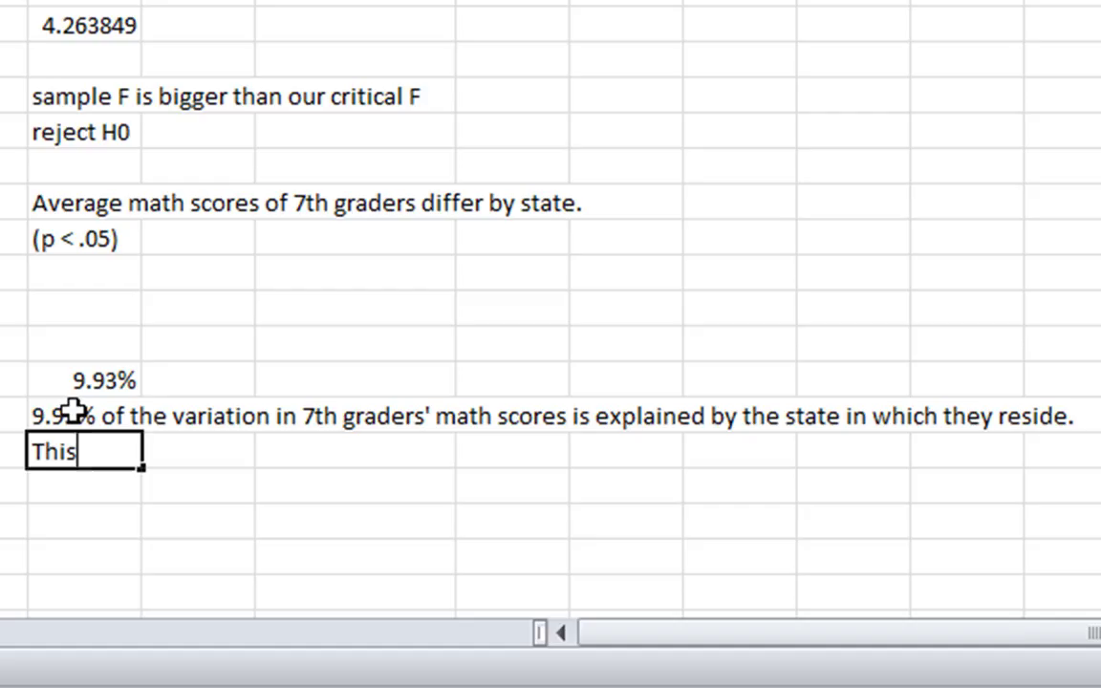
pyautogui.write(' is a weak relatio')
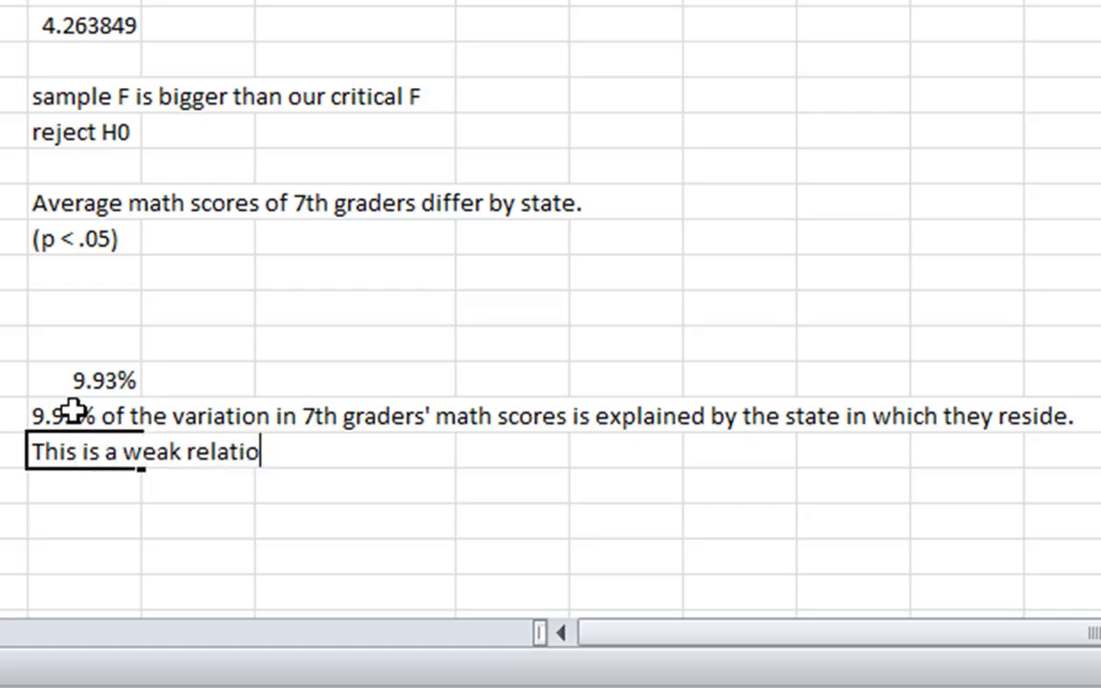
pyautogui.write('nship.')
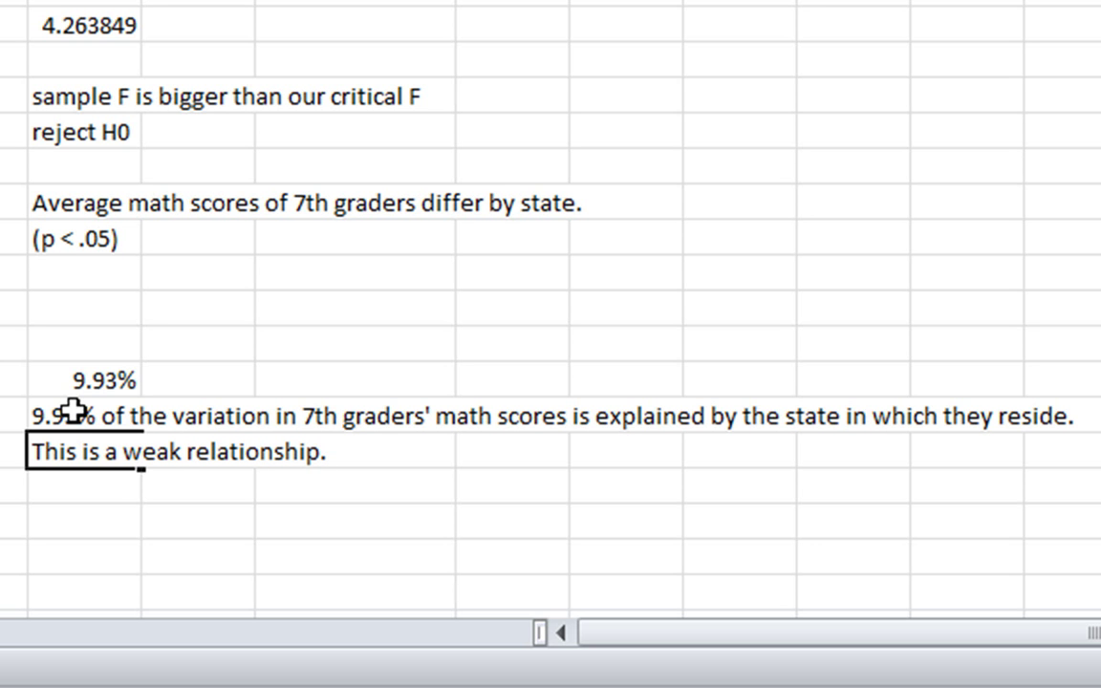
pyautogui.press('Return')
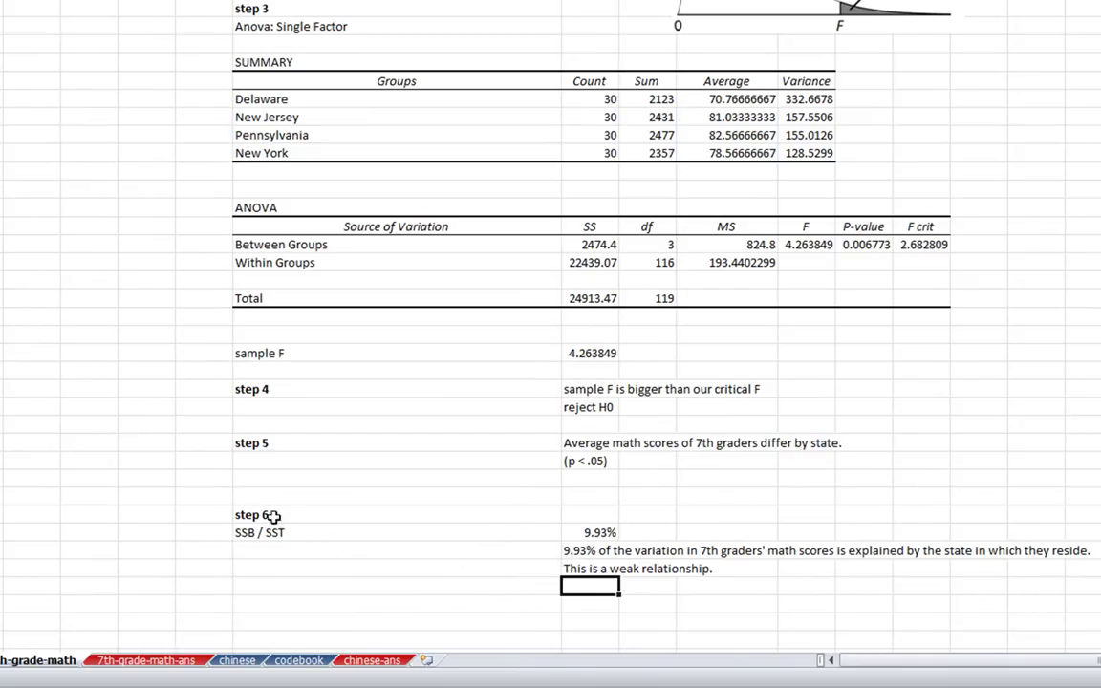
pyautogui.moveTo(271, 516); pyautogui.dragTo(582, 598)
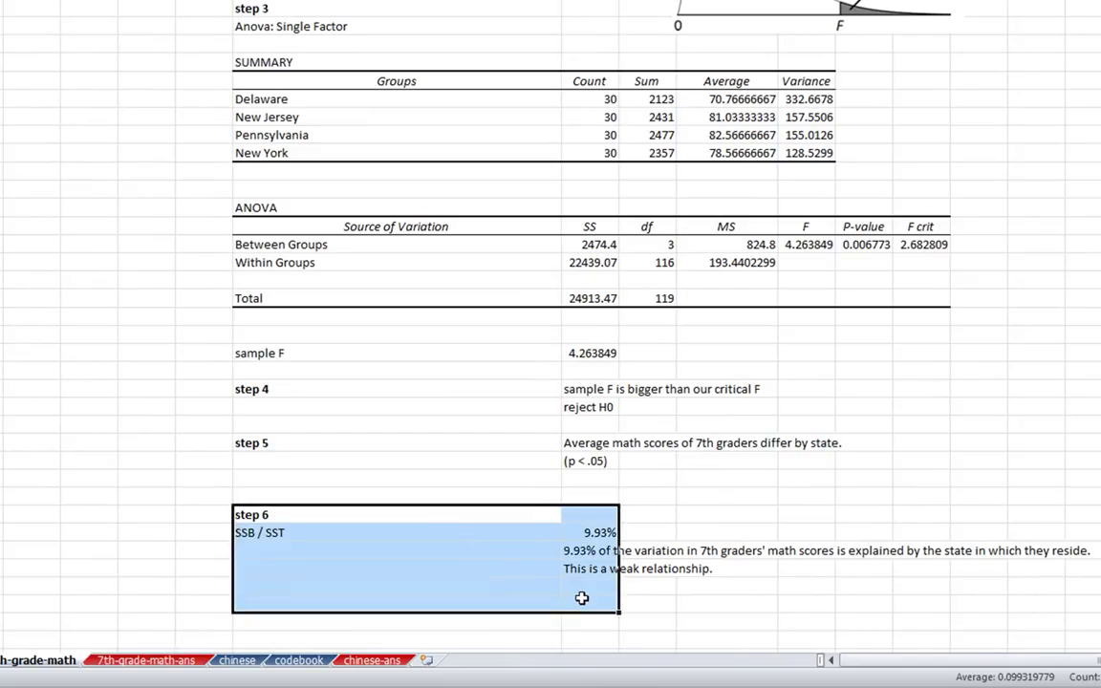
pyautogui.click(583, 444)
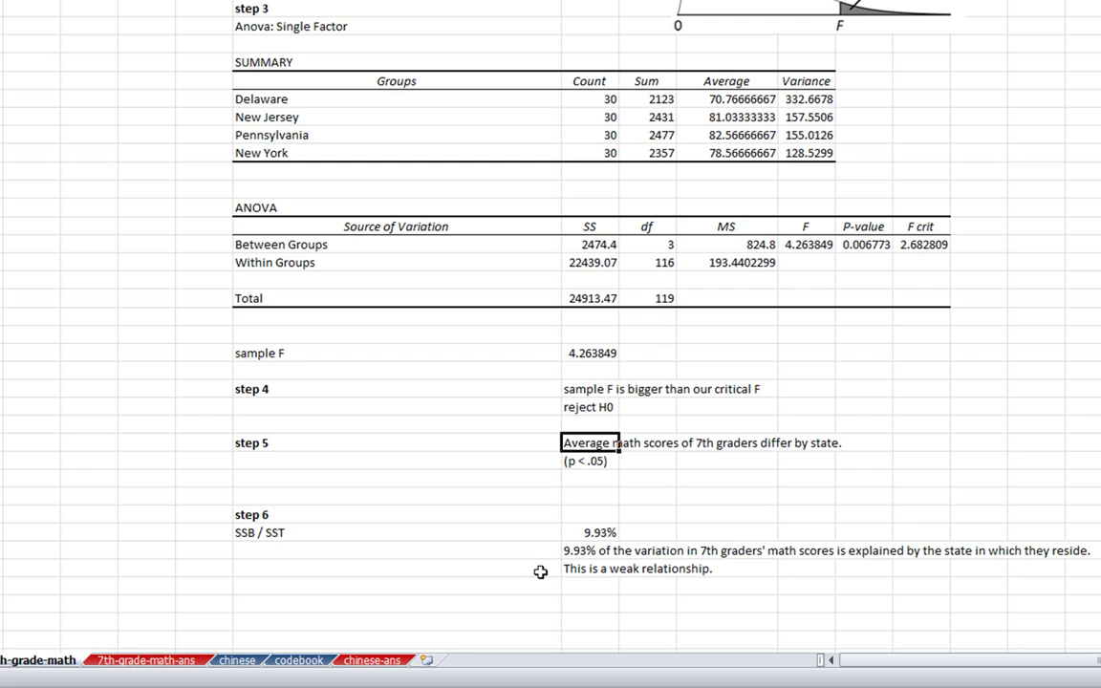